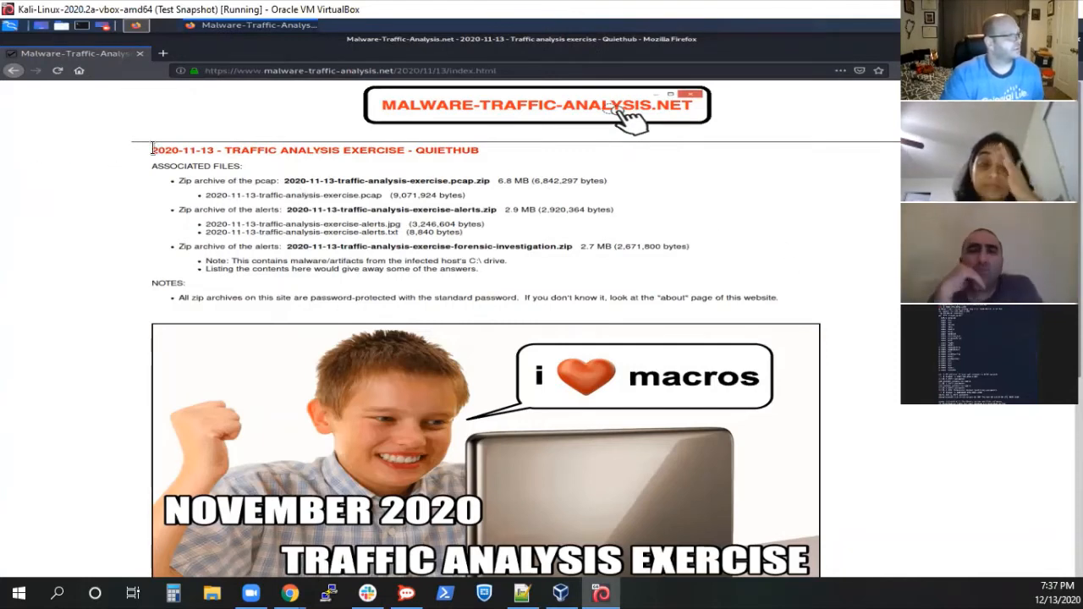
Review the Quiethub traffic analysis exercise page, including its title, URL and the LAN segment data with the domain controller's name.
{"action": "left_click_drag", "start_coordinate": [153, 150], "coordinate": [489, 155]}
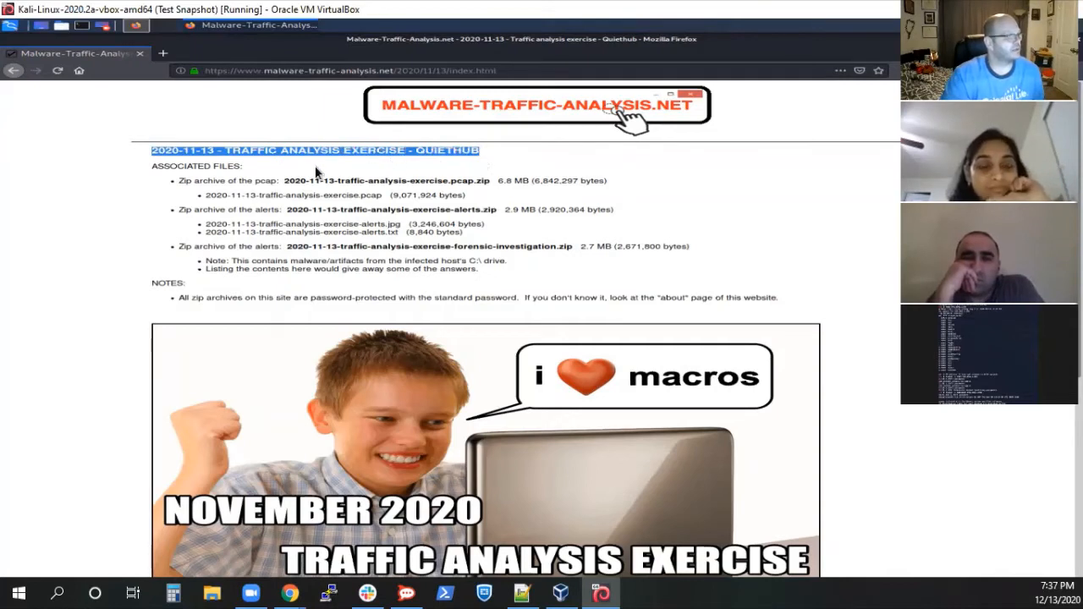
{"action": "left_click", "coordinate": [480, 150]}
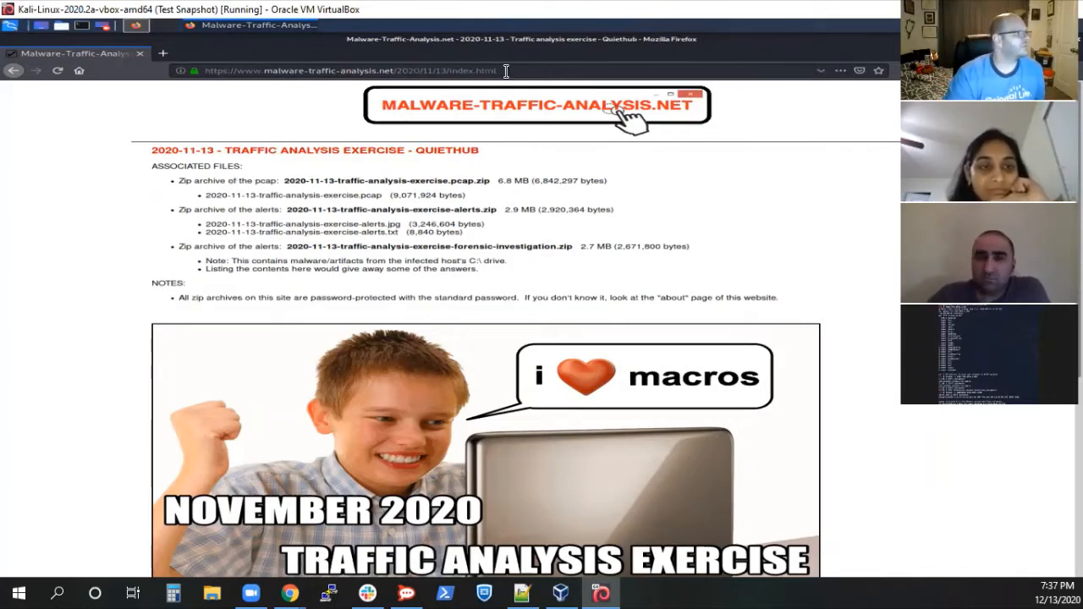
{"action": "left_click", "coordinate": [506, 71]}
{"action": "left_click", "coordinate": [664, 183]}
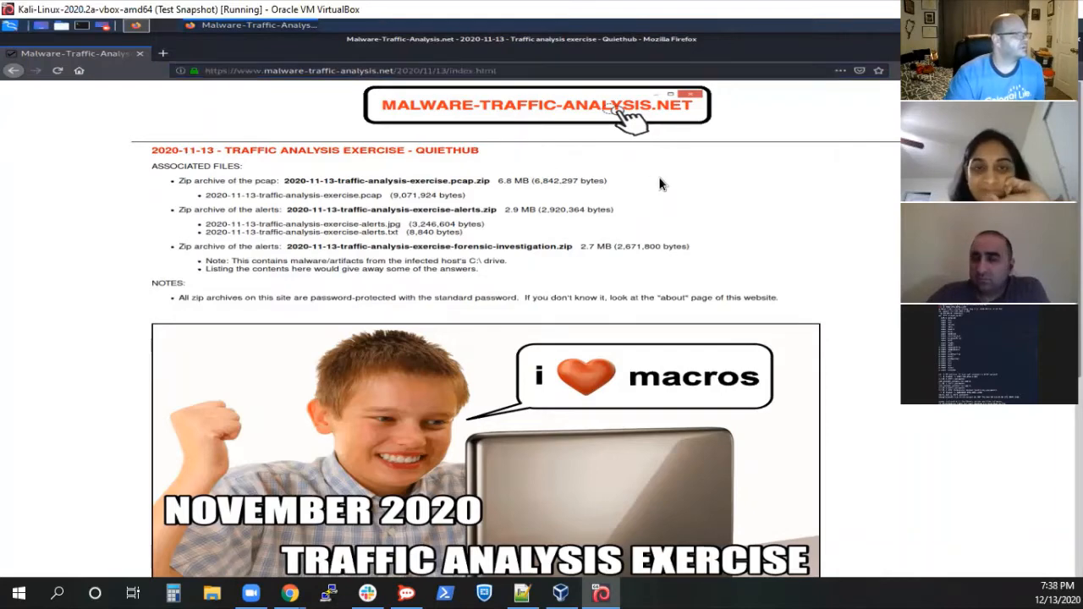
{"action": "scroll", "coordinate": [692, 217], "scroll_direction": "down", "scroll_amount": 4}
{"action": "scroll", "coordinate": [701, 245], "scroll_direction": "down", "scroll_amount": 3}
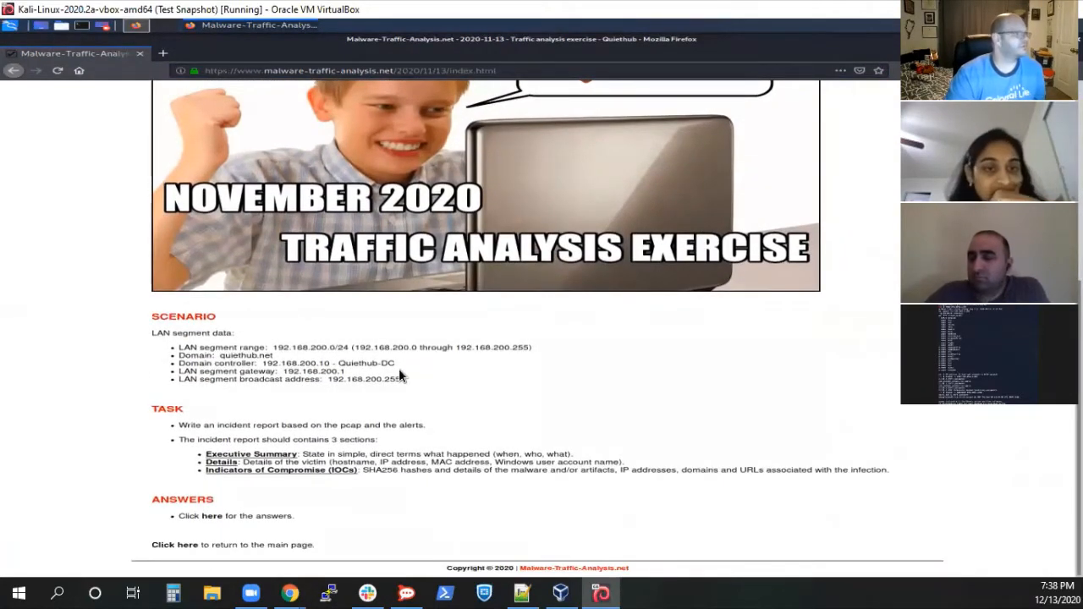
{"action": "left_click_drag", "start_coordinate": [395, 363], "coordinate": [336, 363]}
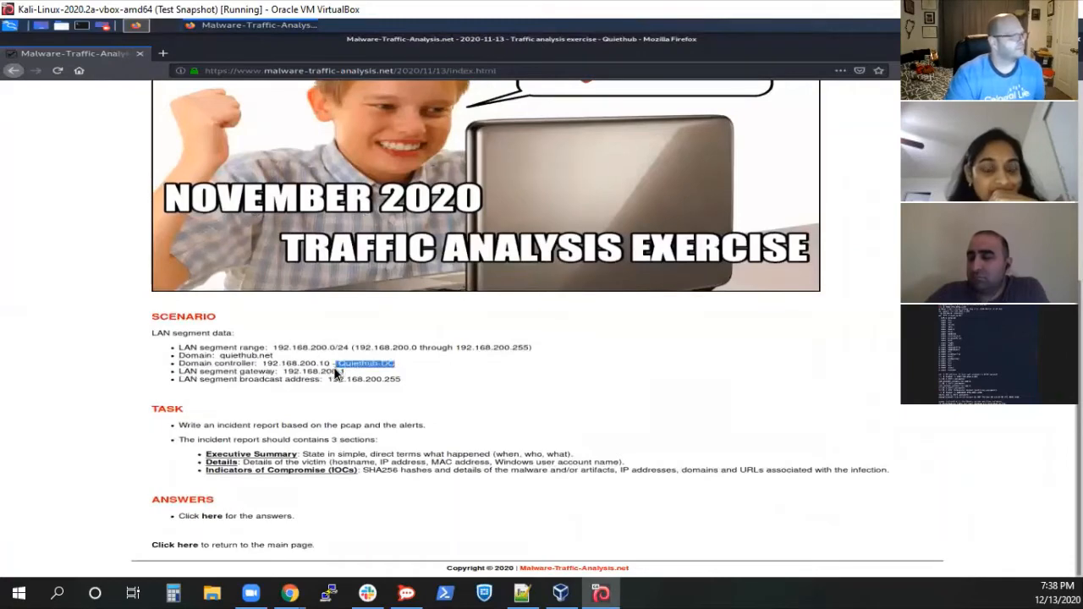
{"action": "left_click", "coordinate": [420, 368]}
Download 2020-11-13-traffic-analysis-exercise-alerts.zip from the associated files and save it to disk.
{"action": "scroll", "coordinate": [452, 370], "scroll_direction": "up", "scroll_amount": 7}
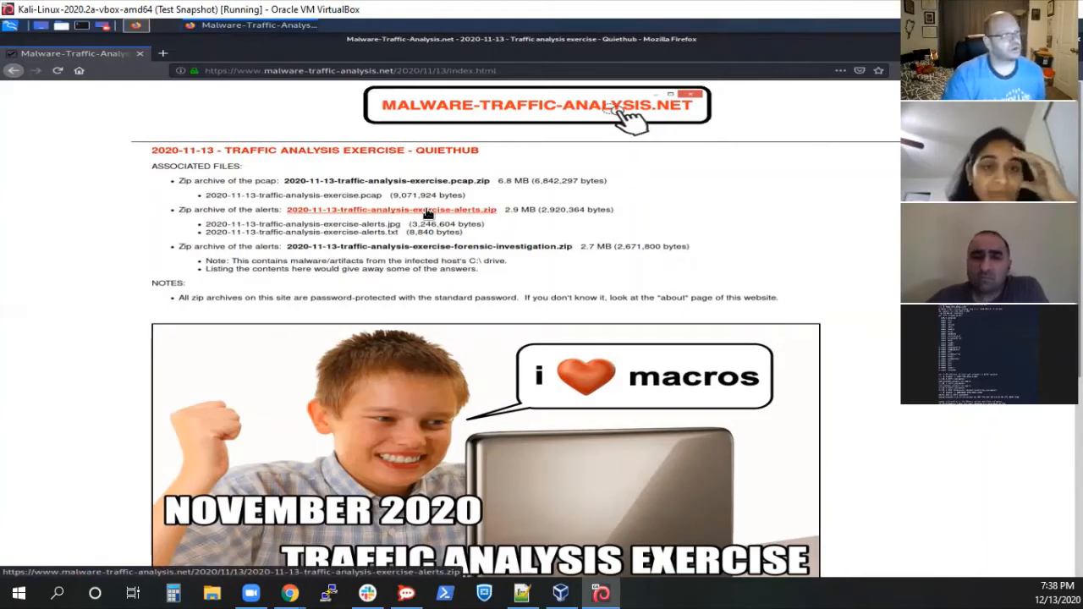
{"action": "left_click", "coordinate": [412, 211]}
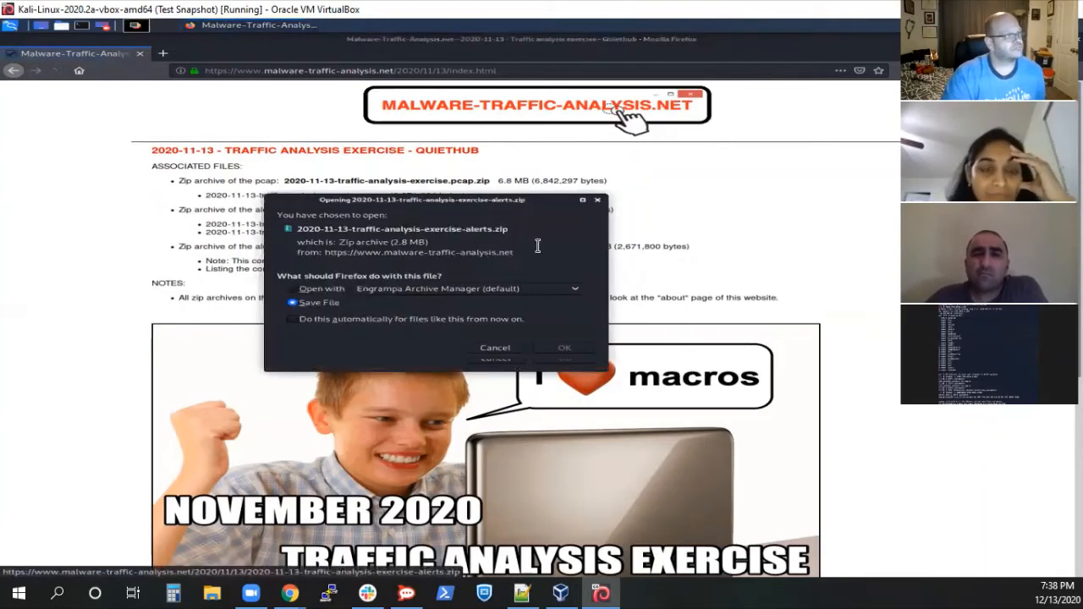
{"action": "left_click", "coordinate": [565, 348]}
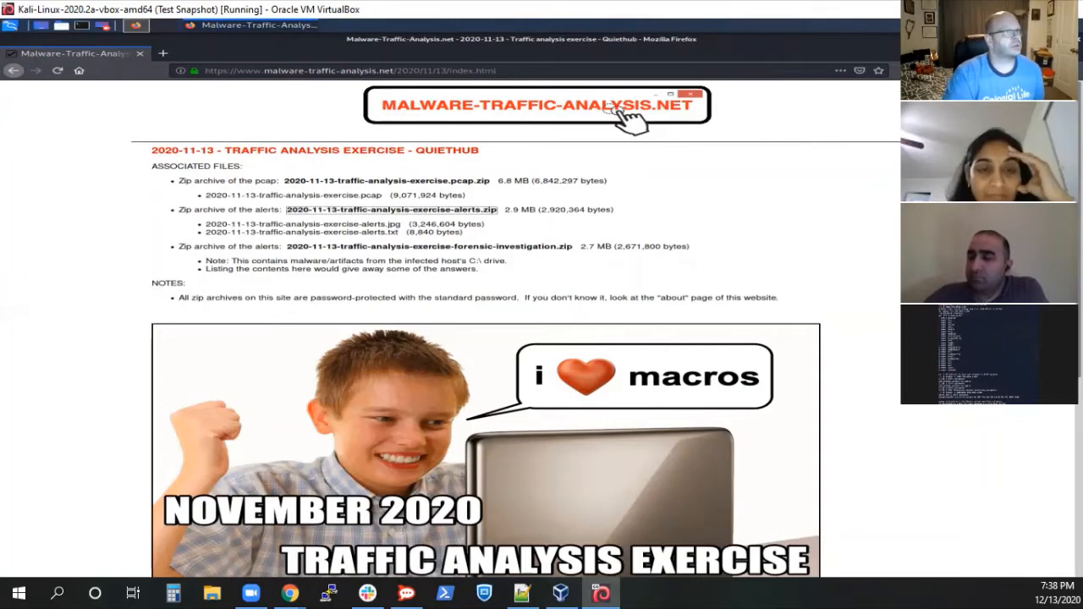
Minimize the browser, open the Downloads folder in the file manager and enlarge its window.
{"action": "left_click", "coordinate": [1049, 39]}
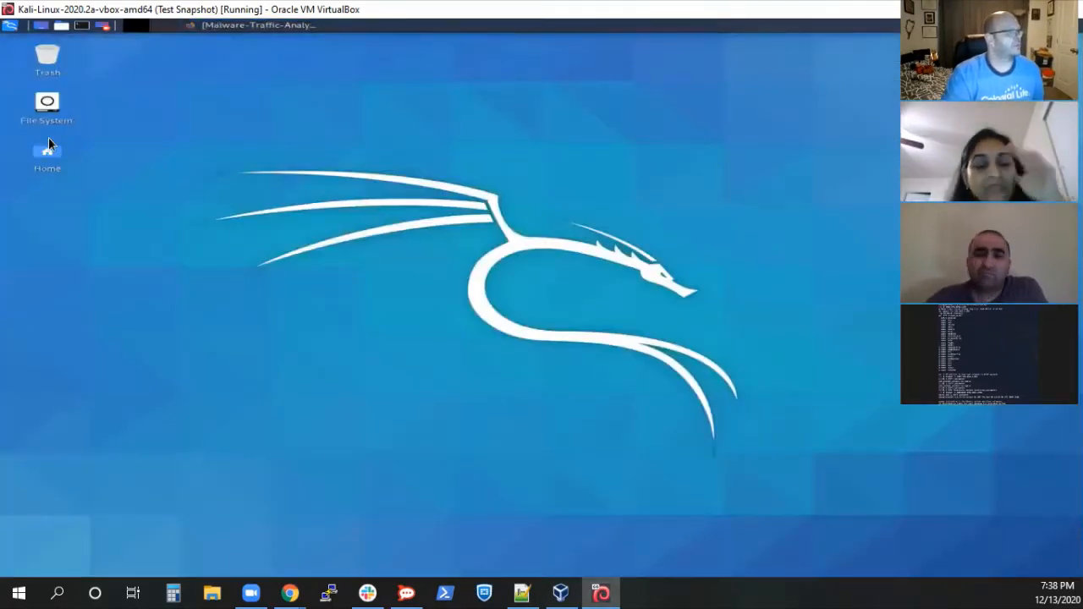
{"action": "double_click", "coordinate": [47, 106]}
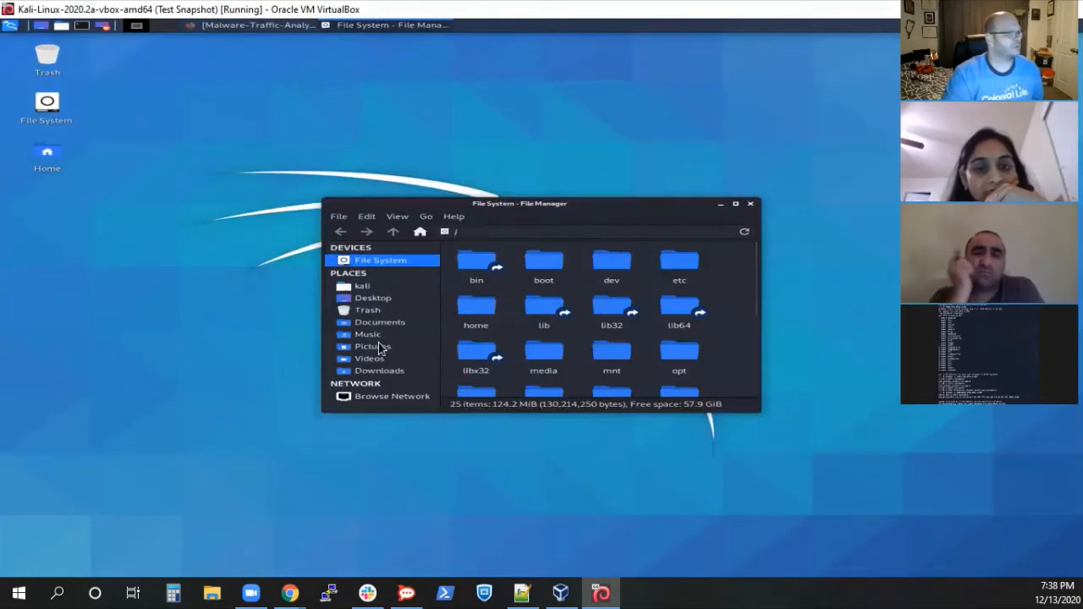
{"action": "left_click", "coordinate": [377, 372]}
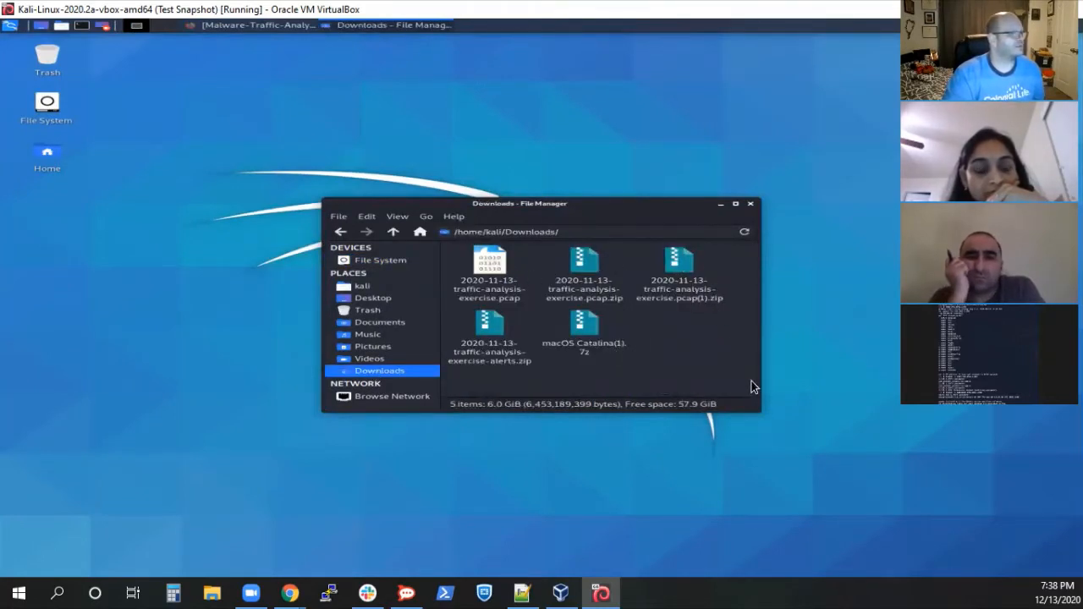
{"action": "left_click_drag", "start_coordinate": [760, 412], "coordinate": [969, 437]}
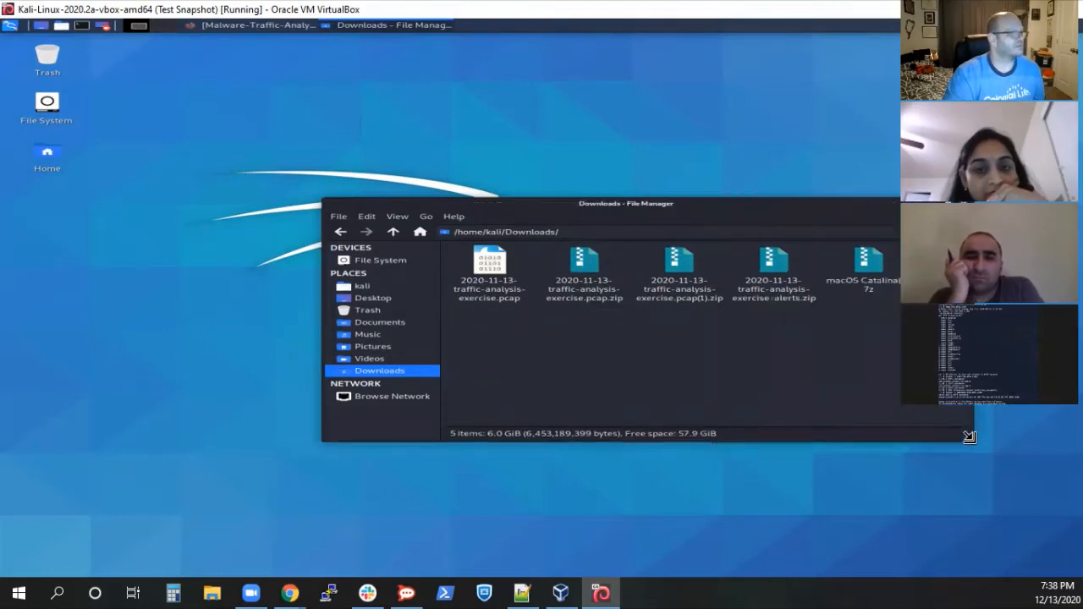
View the contents of 2020-11-13-traffic-analysis-exercise-alerts.zip in the archive manager and close the archive.
{"action": "left_click", "coordinate": [584, 269]}
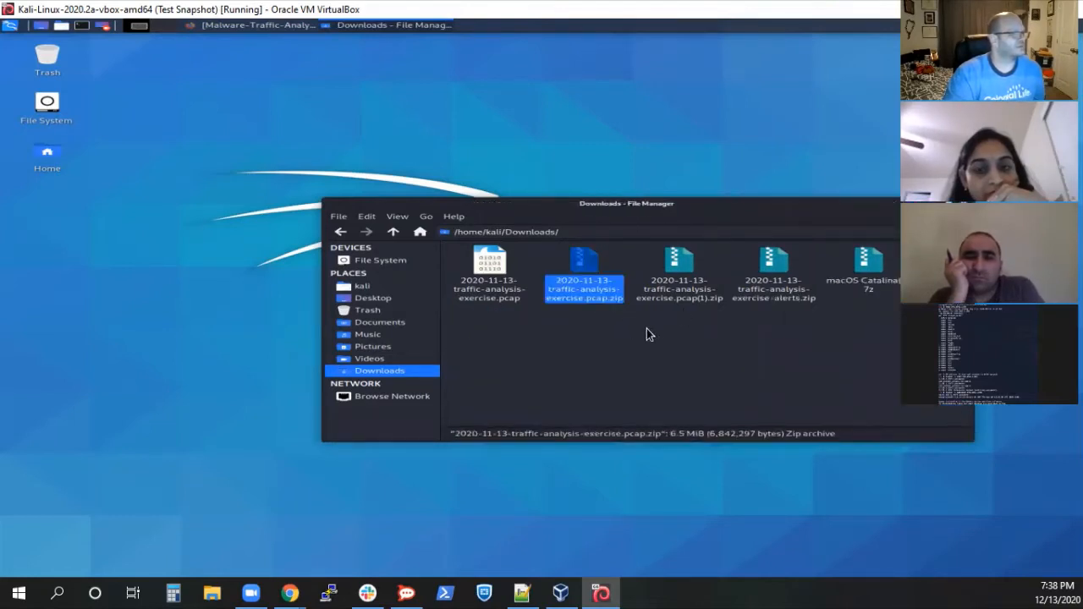
{"action": "left_click", "coordinate": [778, 269]}
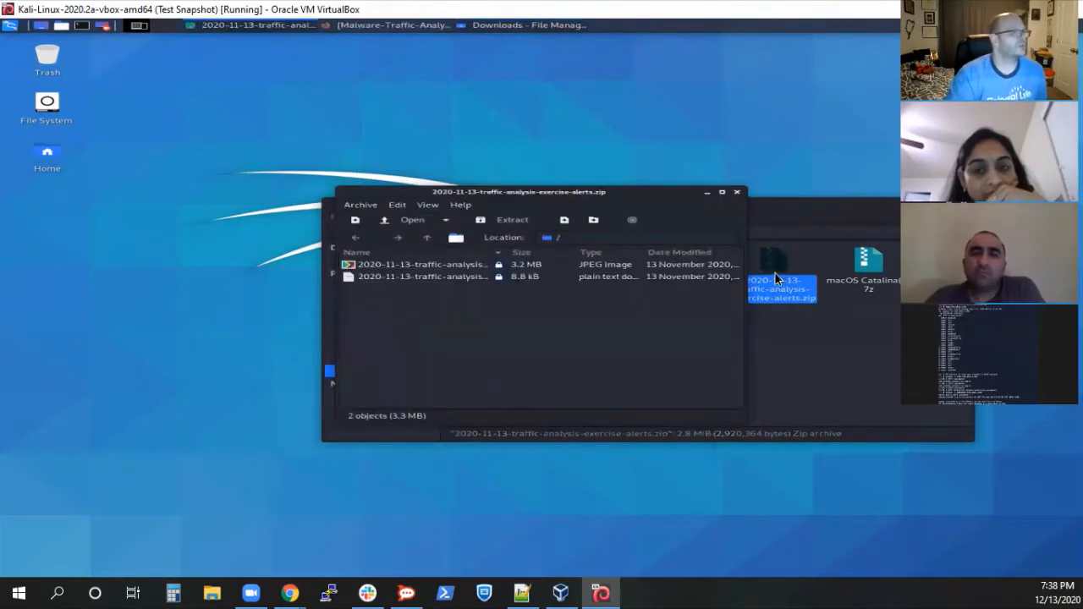
{"action": "left_click", "coordinate": [736, 192]}
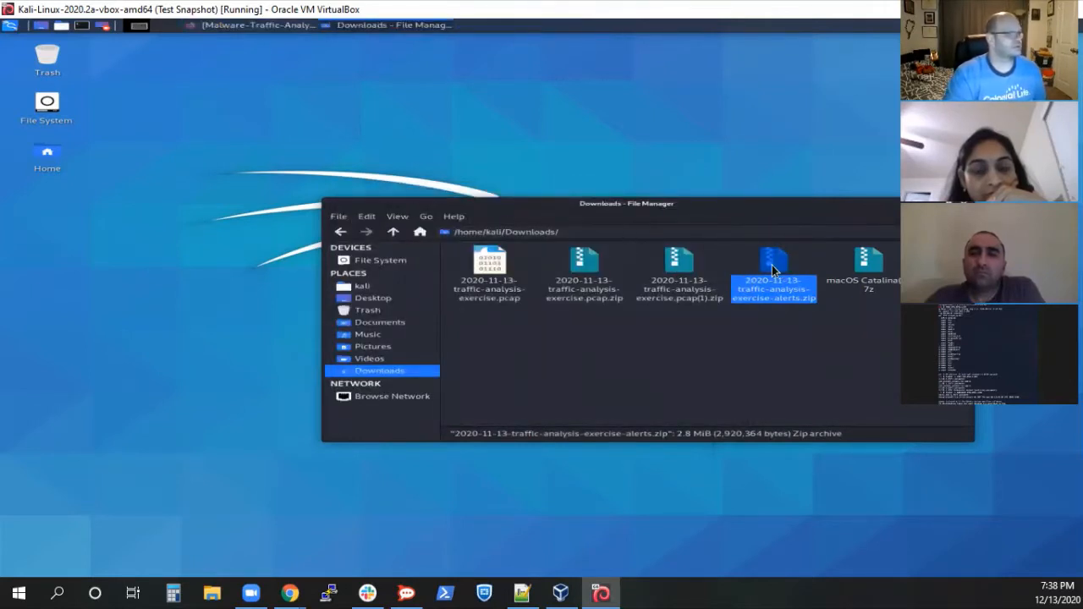
Extract 2020-11-13-traffic-analysis-exercise-alerts.zip into the Downloads folder, entering the archive password.
{"action": "right_click", "coordinate": [775, 268]}
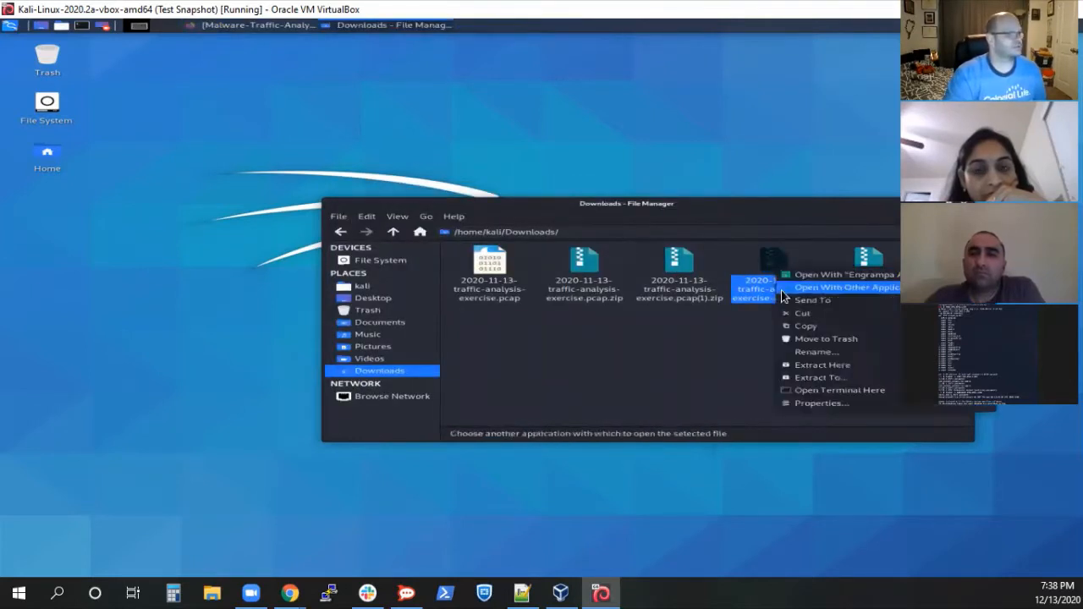
{"action": "left_click", "coordinate": [811, 368]}
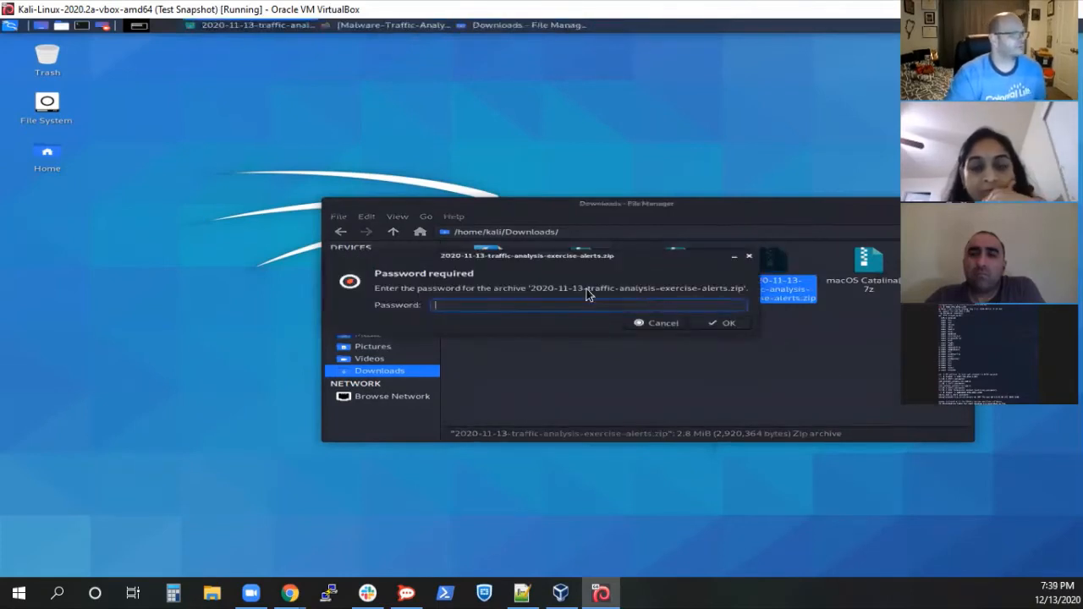
{"action": "type", "text": "infected"}
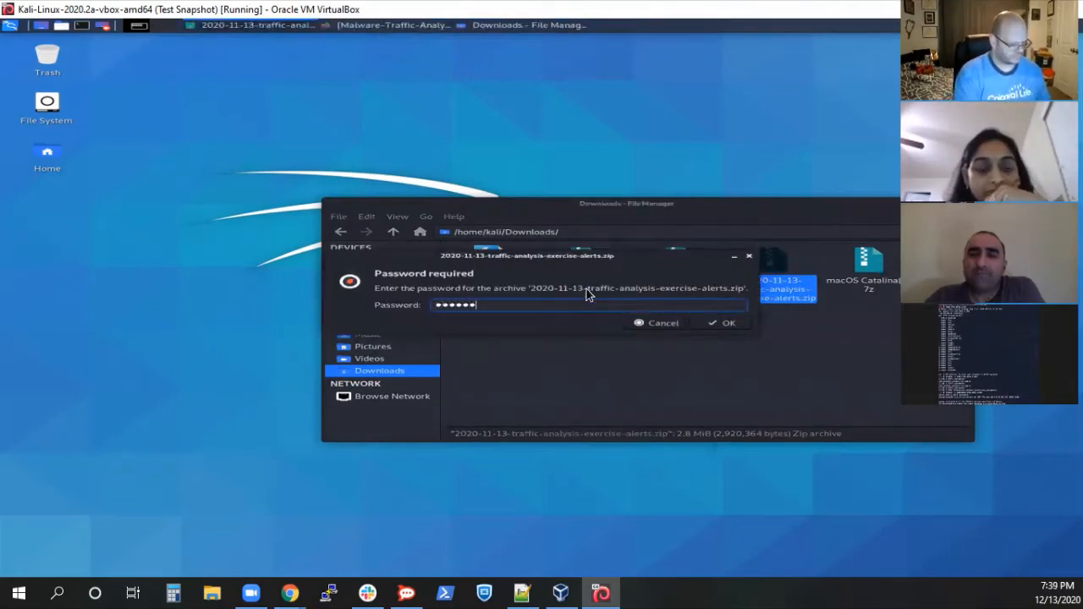
{"action": "left_click", "coordinate": [724, 323]}
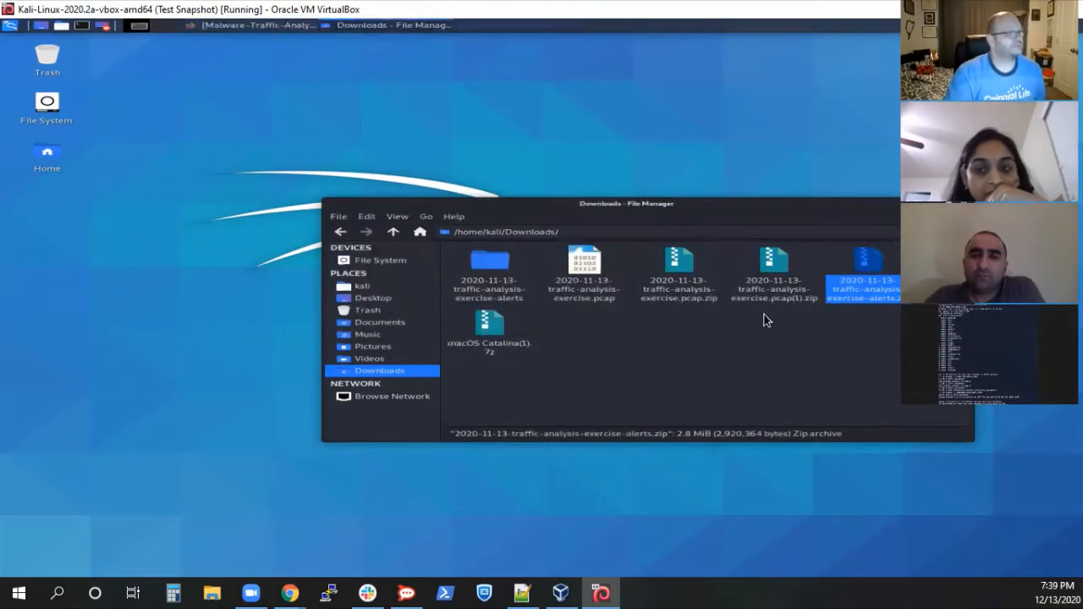
{"action": "left_click", "coordinate": [843, 332]}
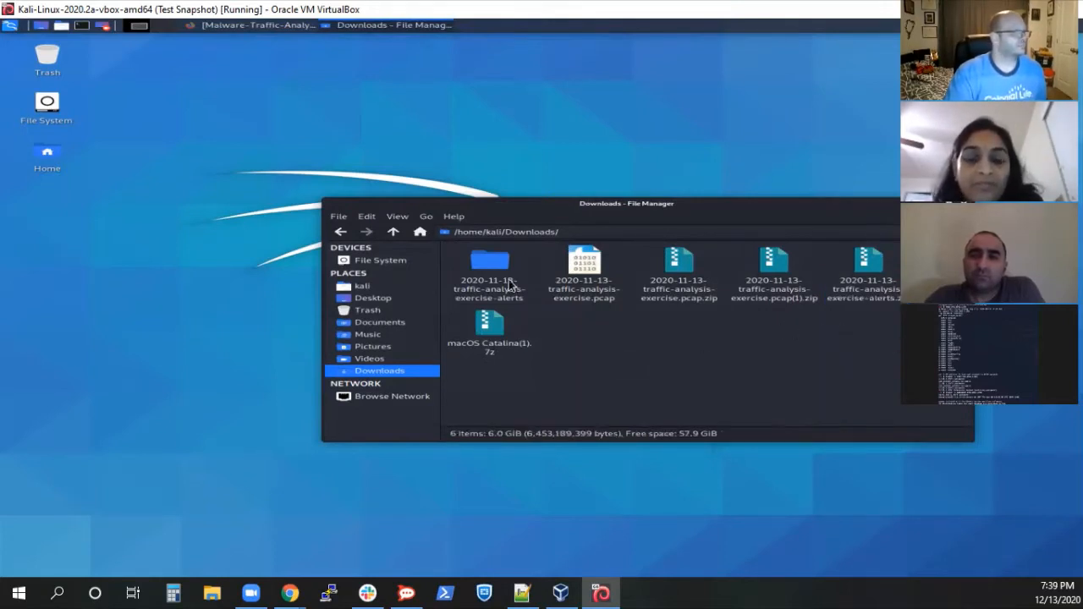
Open 2020-11-13-traffic-analysis-exercise-alerts.jpg from the extracted folder and examine the event messages at full size and scaled to fit.
{"action": "double_click", "coordinate": [489, 263]}
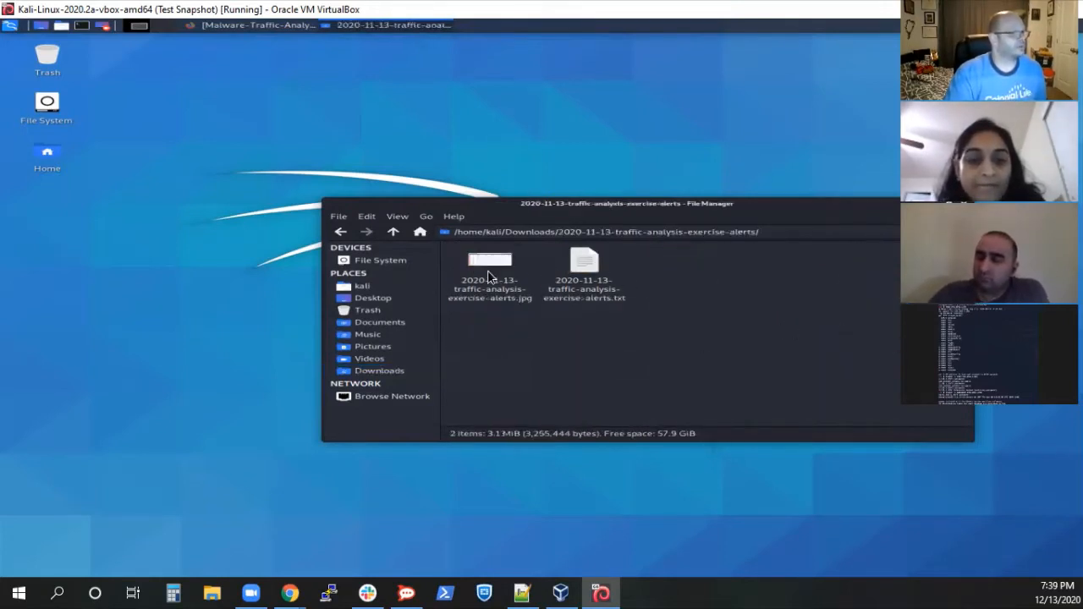
{"action": "double_click", "coordinate": [484, 264]}
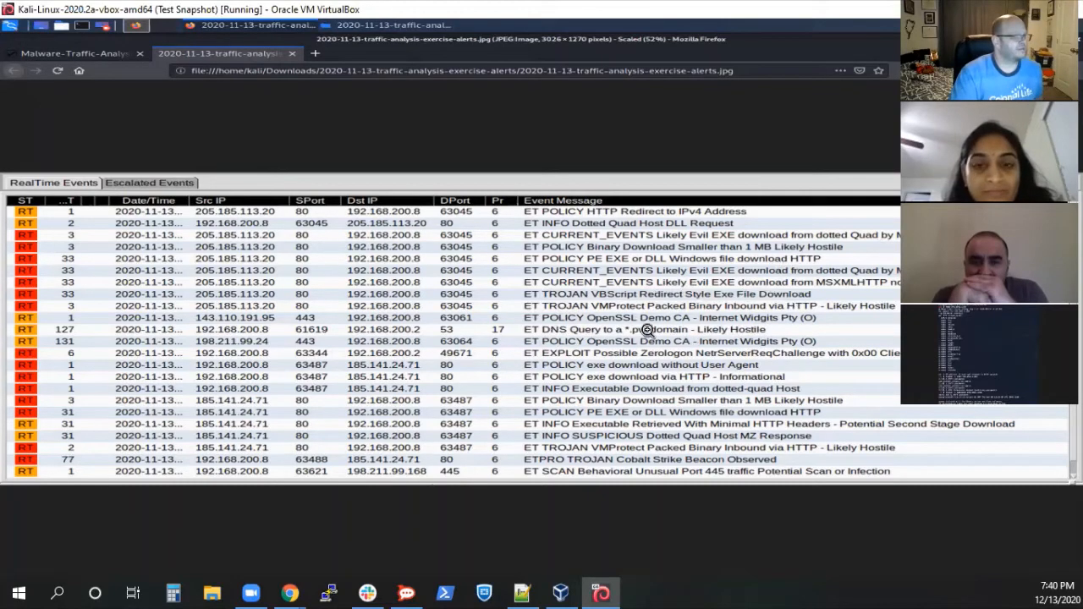
{"action": "left_click", "coordinate": [550, 330]}
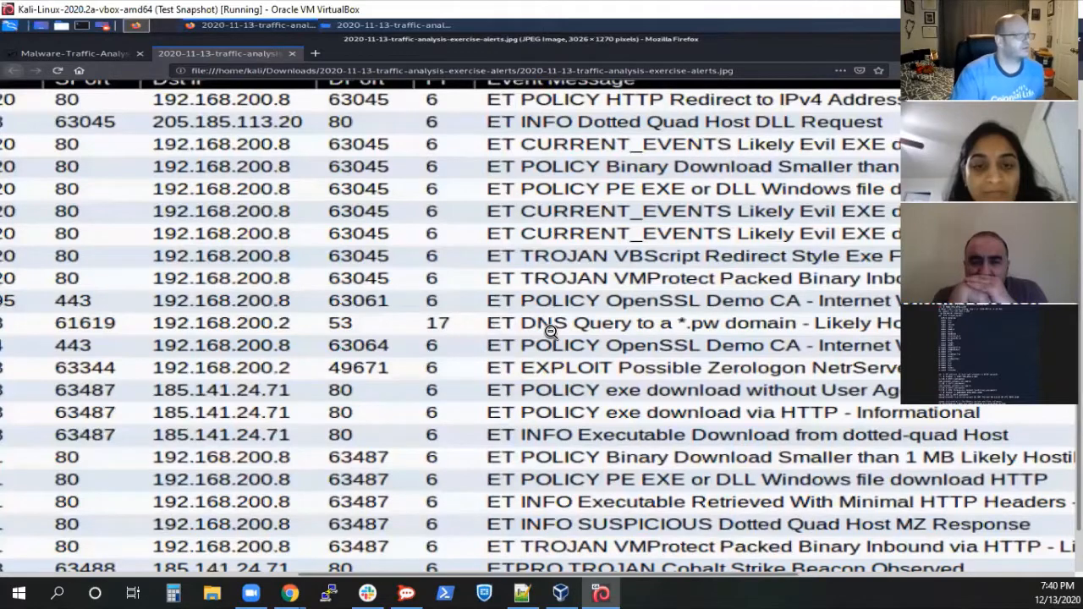
{"action": "left_click", "coordinate": [550, 330]}
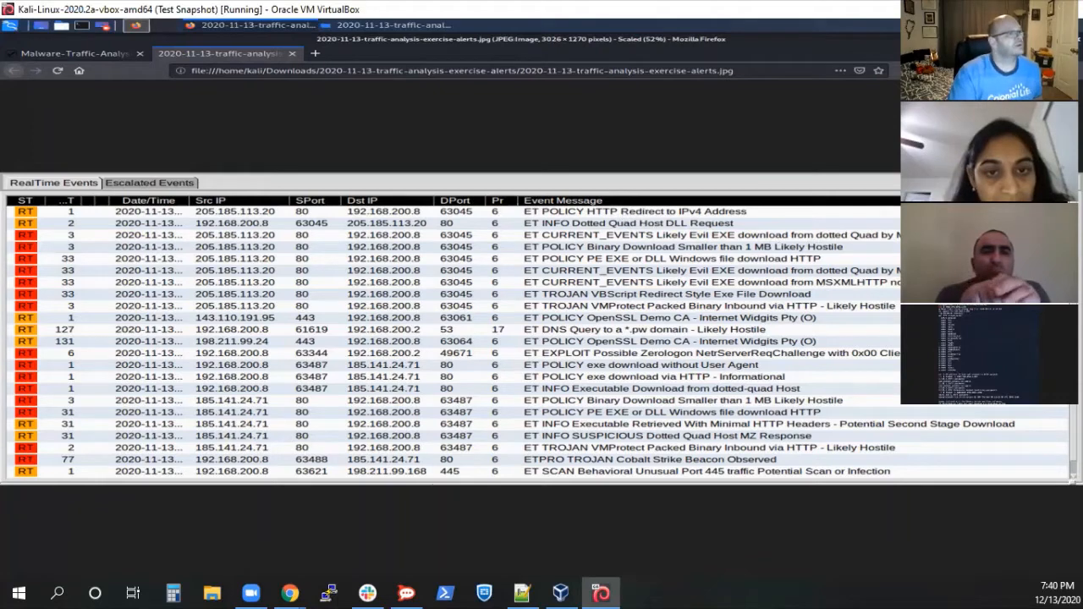
Close the alerts image, return to the extracted alerts folder and open the same JPG again.
{"action": "left_click", "coordinate": [292, 54]}
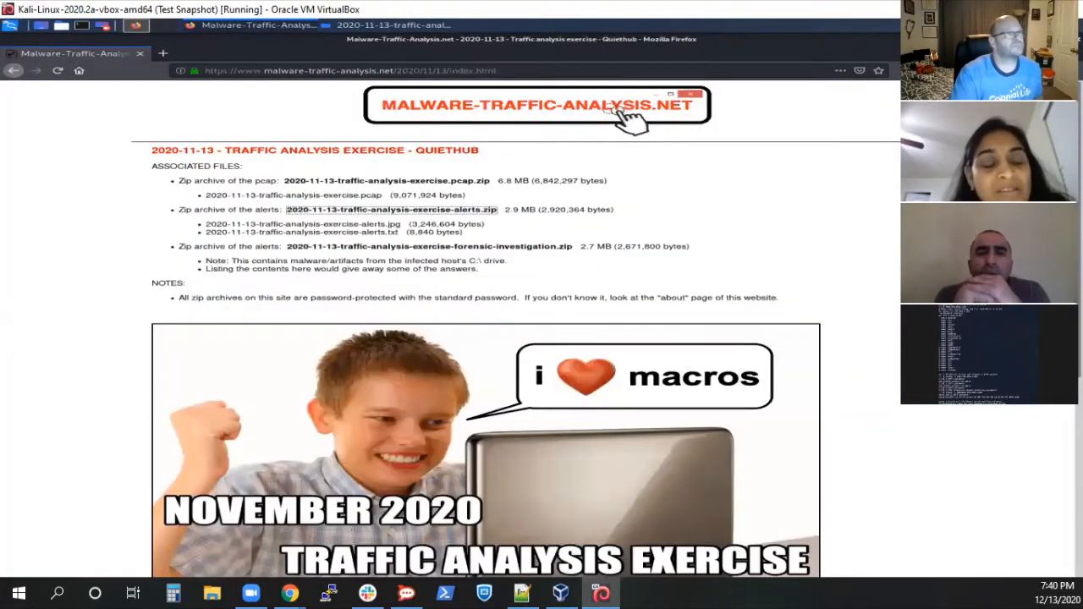
{"action": "left_click", "coordinate": [1034, 39]}
{"action": "left_click", "coordinate": [587, 324]}
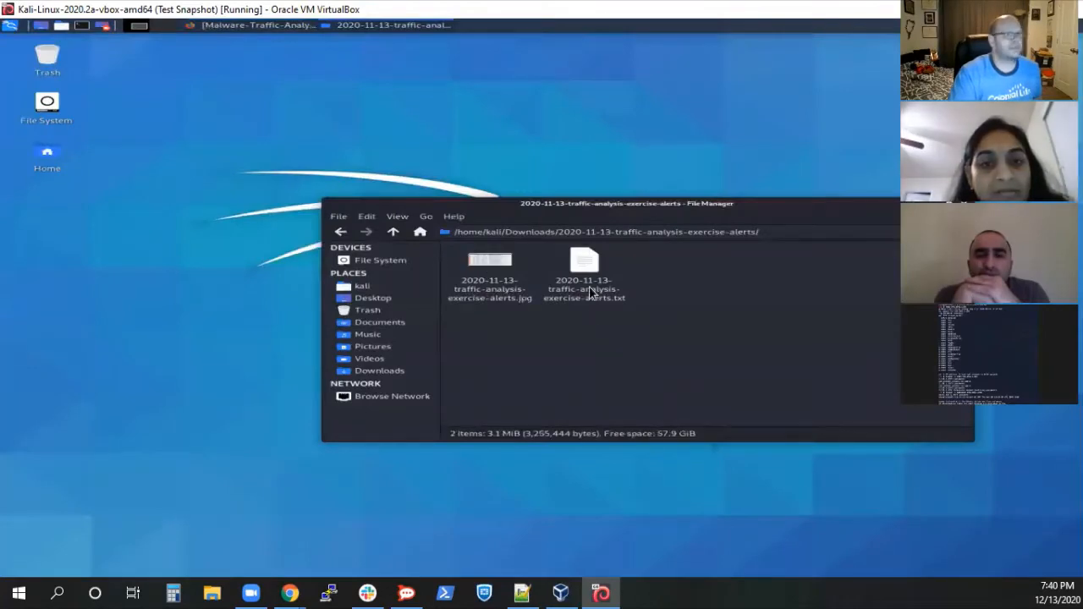
{"action": "double_click", "coordinate": [501, 271]}
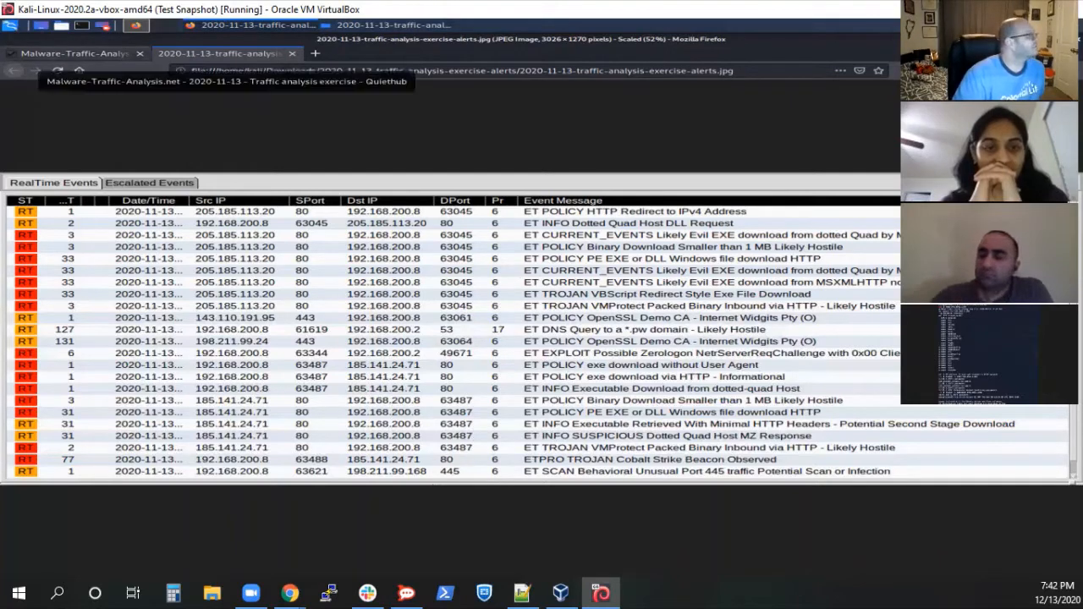
{"action": "key", "text": "alt+Tab"}
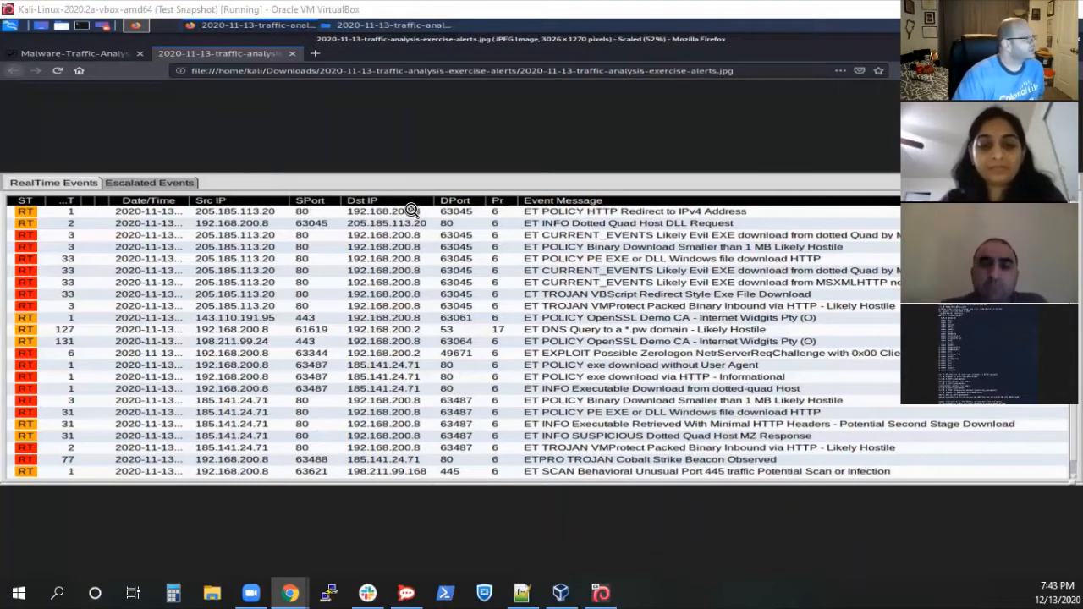
{"action": "left_click", "coordinate": [353, 25]}
{"action": "left_click", "coordinate": [279, 26]}
{"action": "left_click", "coordinate": [276, 27]}
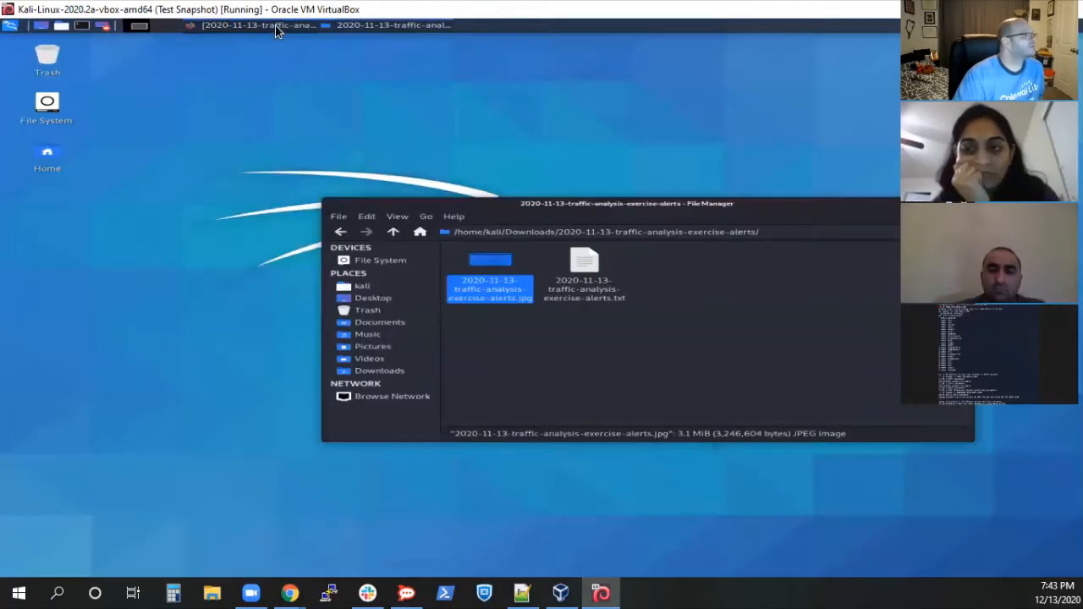
Return to the exercise page and highlight the domain controller's IP address in the Scenario section.
{"action": "left_click", "coordinate": [275, 25]}
{"action": "left_click", "coordinate": [95, 48]}
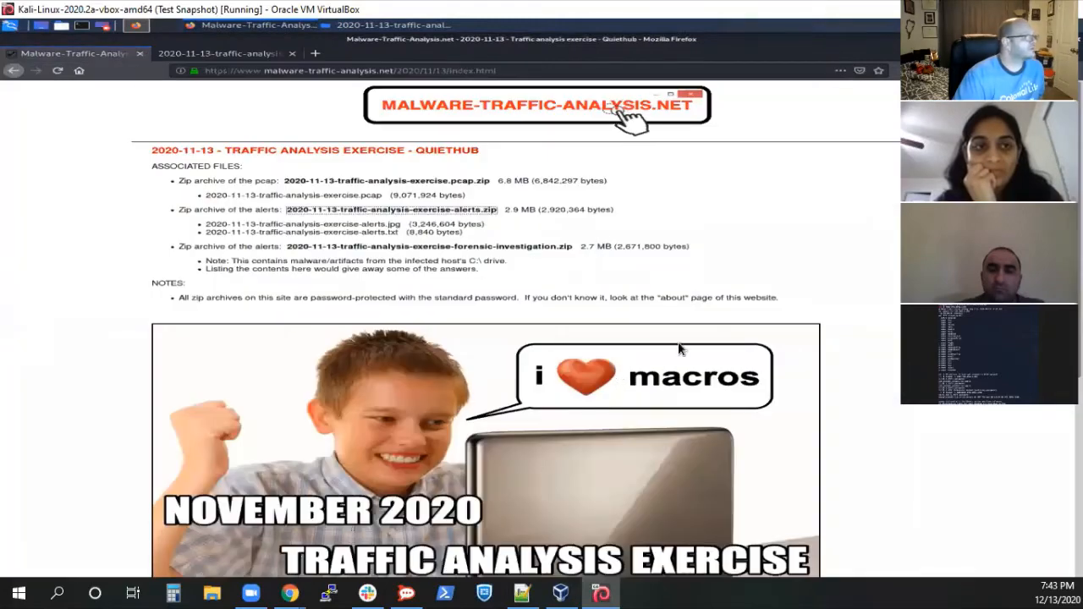
{"action": "scroll", "coordinate": [572, 404], "scroll_direction": "down", "scroll_amount": 5}
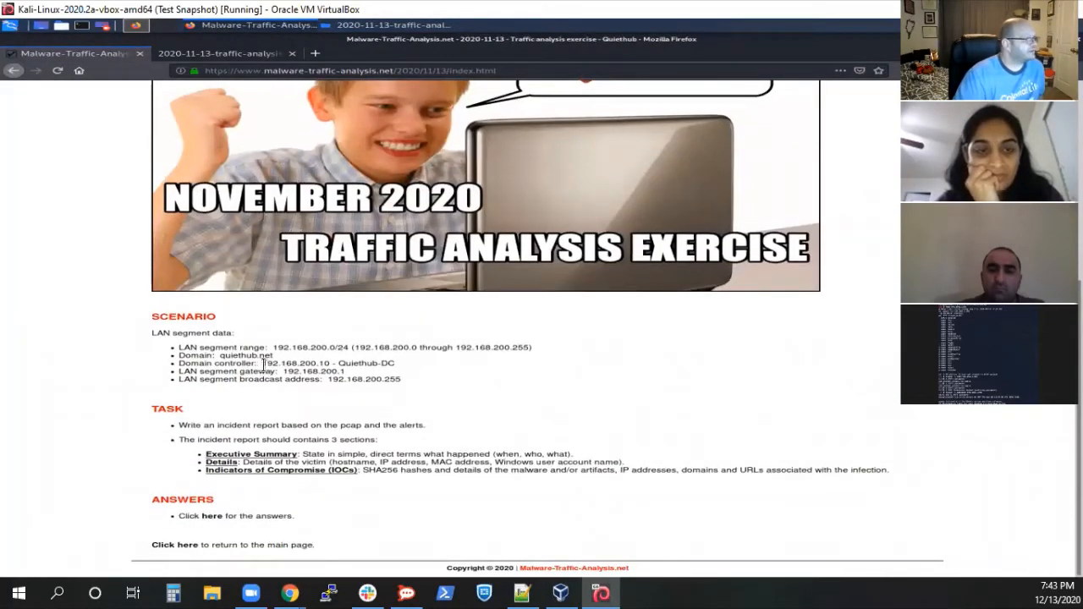
{"action": "left_click_drag", "start_coordinate": [263, 363], "coordinate": [335, 363]}
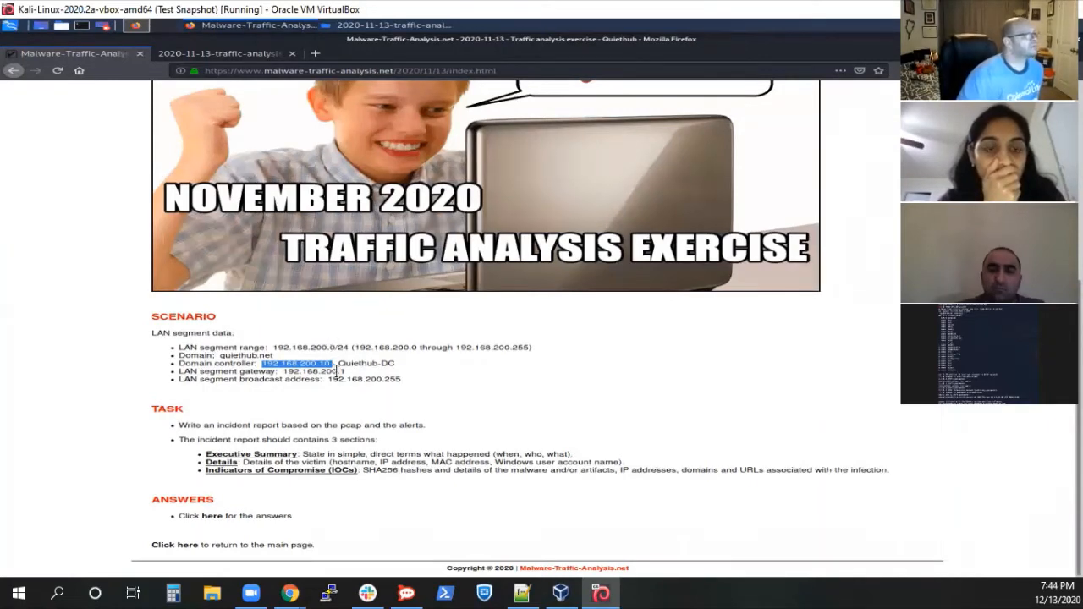
Check the source and destination IP addresses in the alerts image, and go back to the exercise page's Scenario section.
{"action": "left_click", "coordinate": [237, 56]}
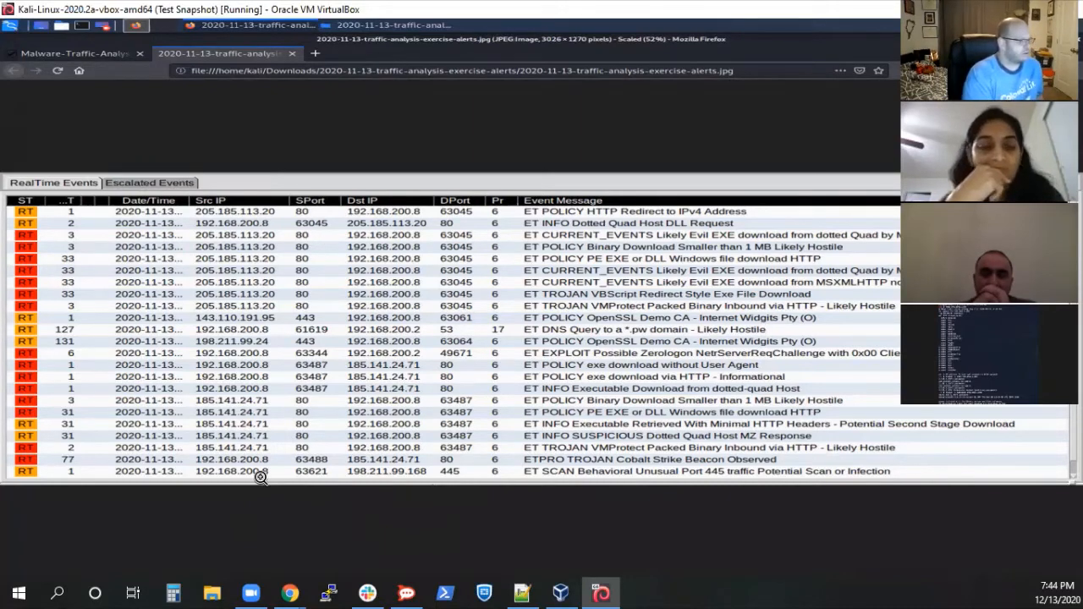
{"action": "left_click", "coordinate": [302, 27]}
{"action": "left_click", "coordinate": [259, 27]}
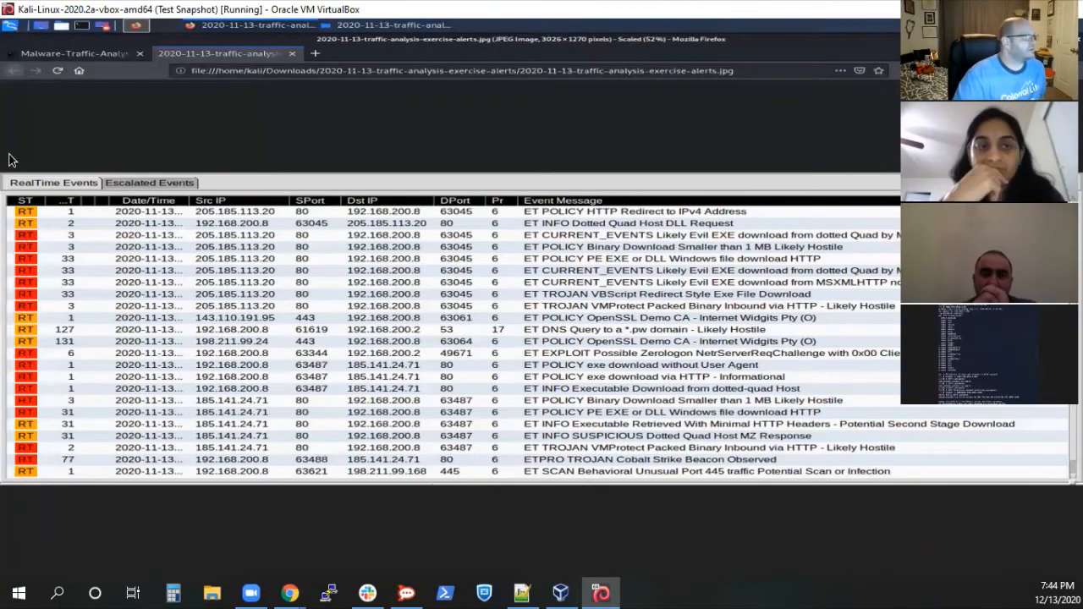
{"action": "left_click", "coordinate": [77, 55]}
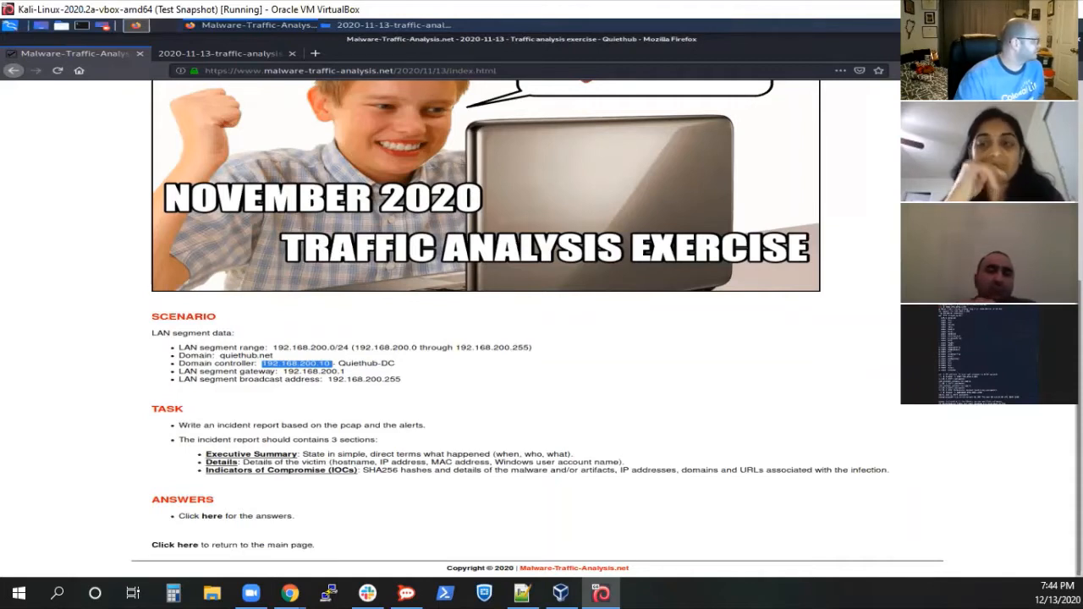
Examine the alerts image again and compare its IP addresses with the LAN segment data on the exercise page.
{"action": "key", "text": "alt+Tab"}
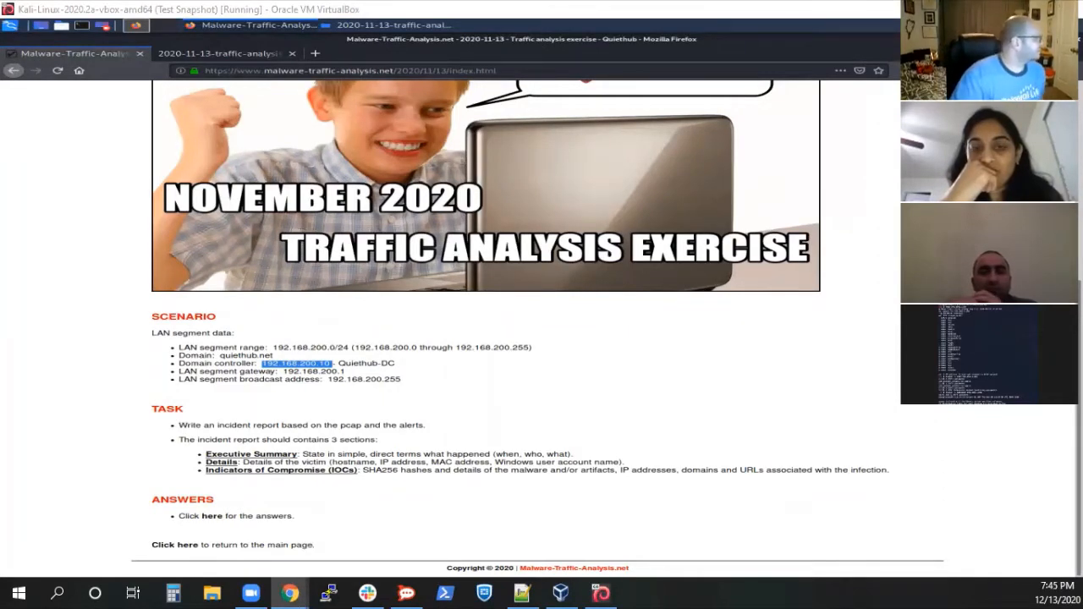
{"action": "left_click", "coordinate": [362, 25]}
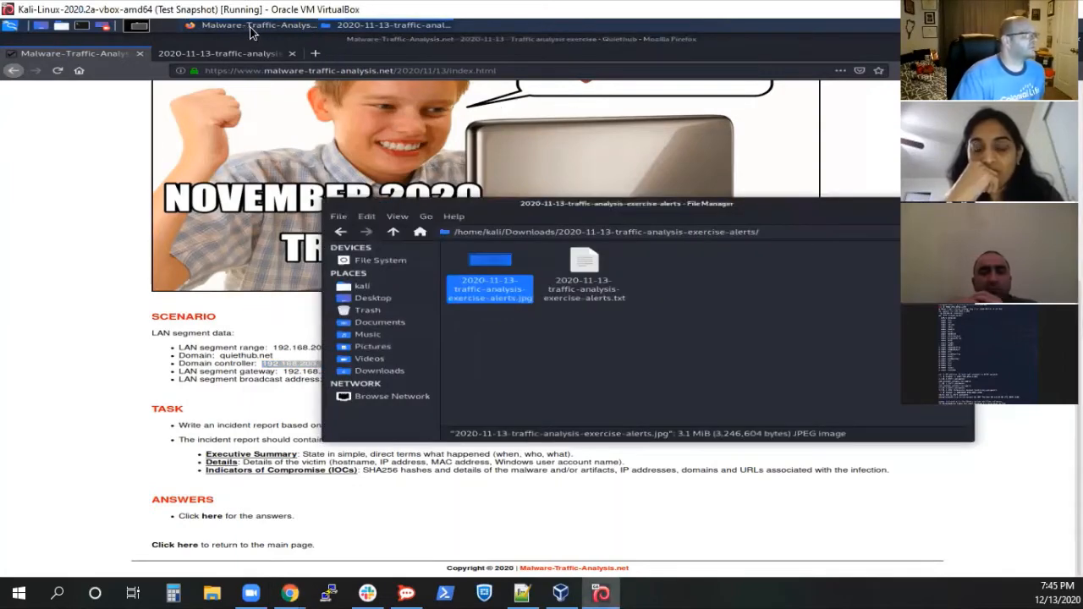
{"action": "left_click", "coordinate": [231, 54]}
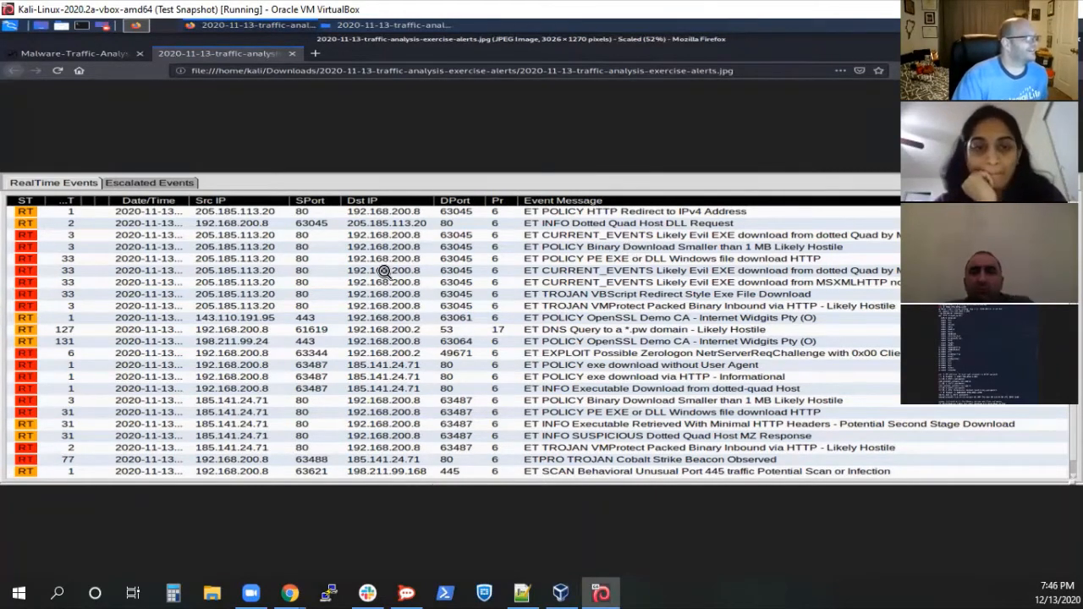
{"action": "left_click", "coordinate": [109, 56]}
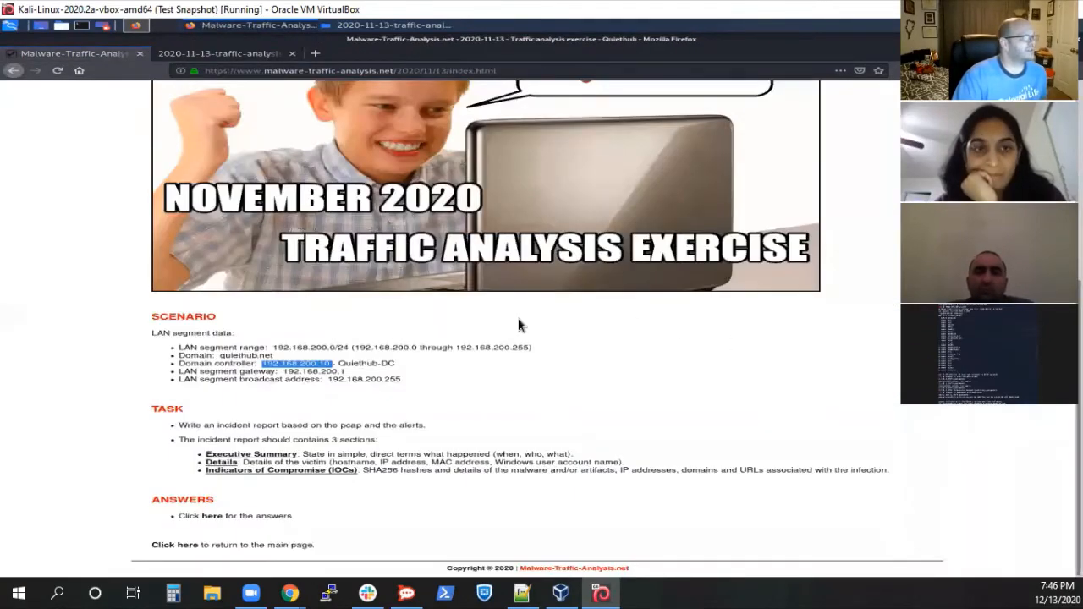
{"action": "left_click", "coordinate": [262, 53]}
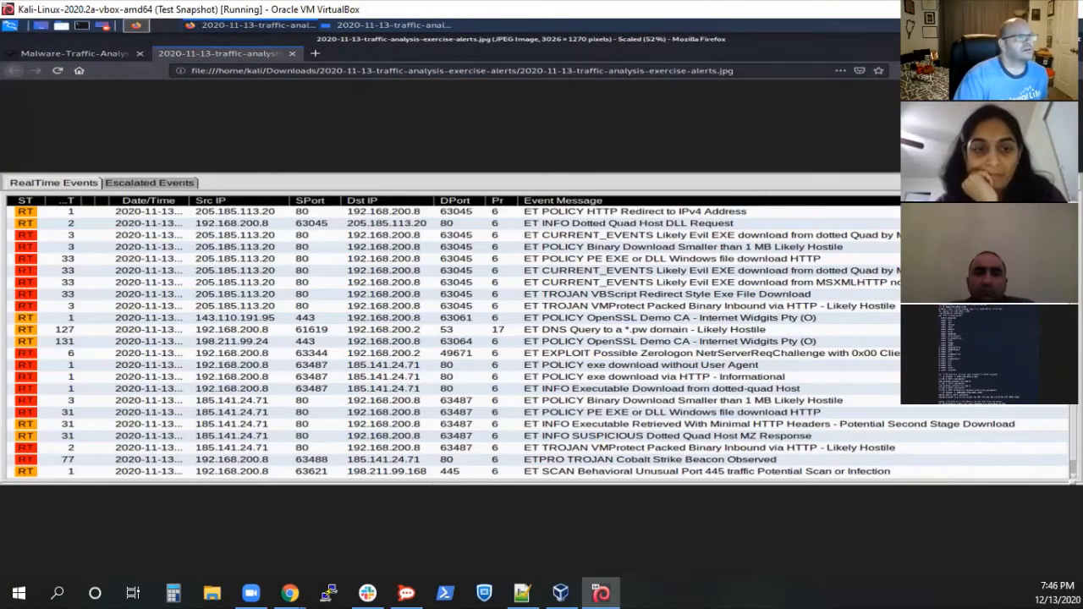
Open 2020-11-13-traffic-analysis-exercise-alerts.txt from the extracted folder, enlarge its window and check the first alert's source and destination IP addresses.
{"action": "left_click", "coordinate": [1045, 39]}
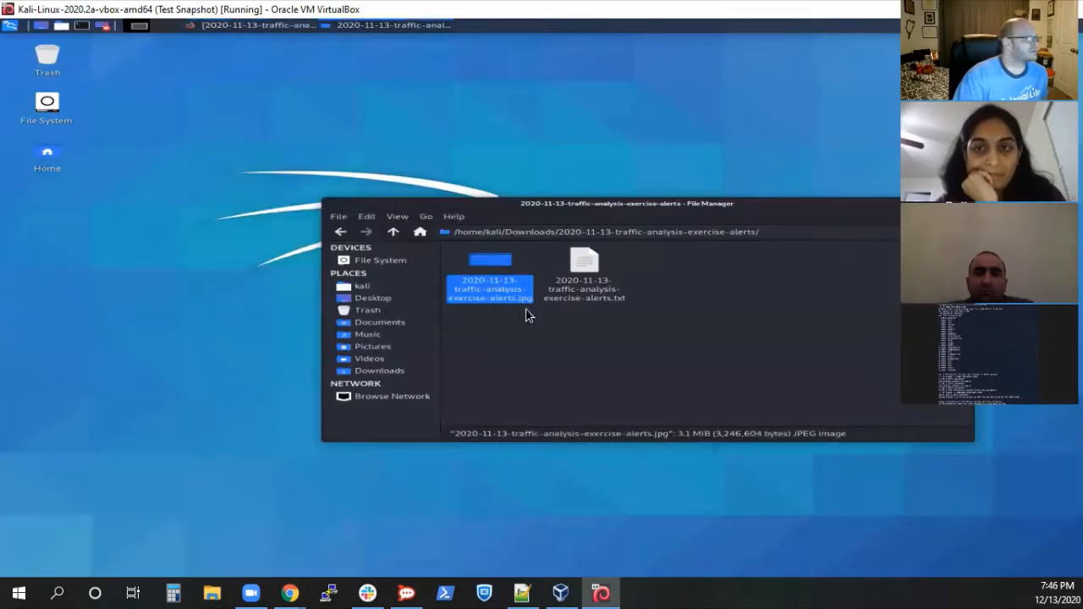
{"action": "double_click", "coordinate": [597, 266]}
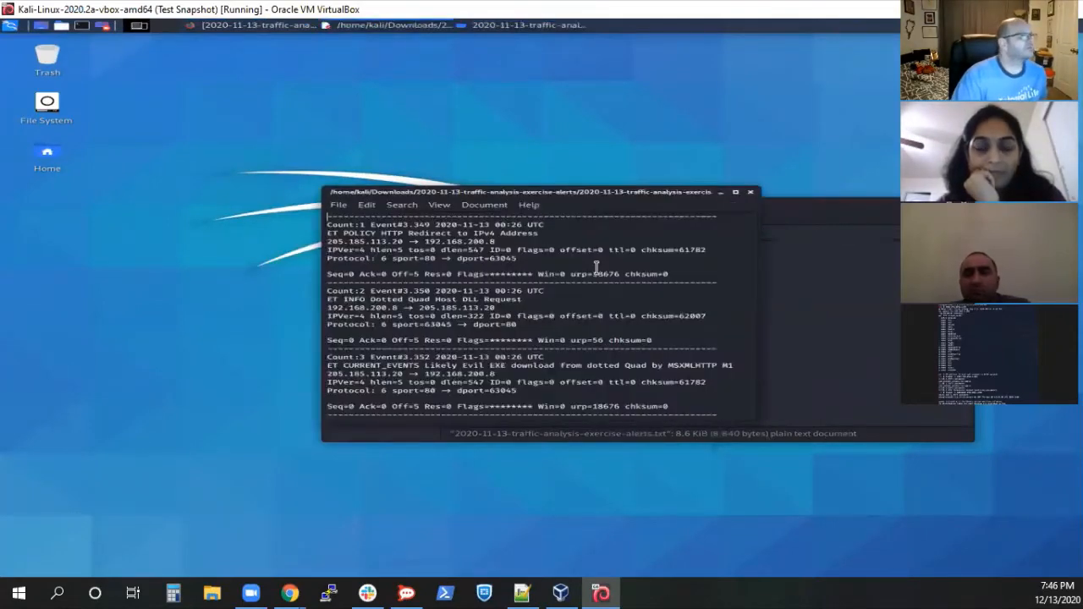
{"action": "left_click", "coordinate": [736, 193]}
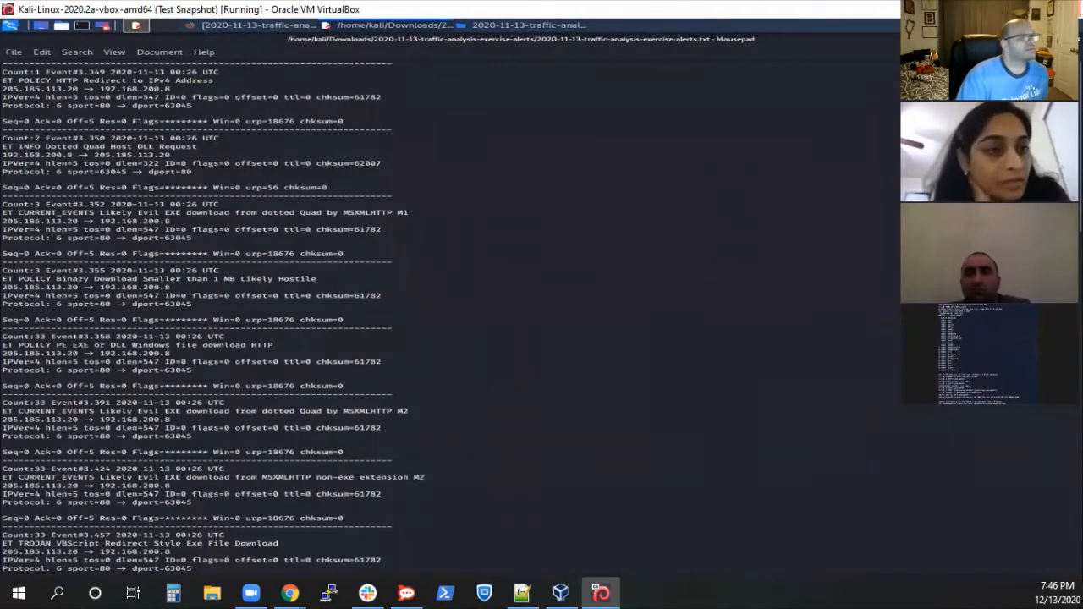
{"action": "left_click", "coordinate": [1061, 39]}
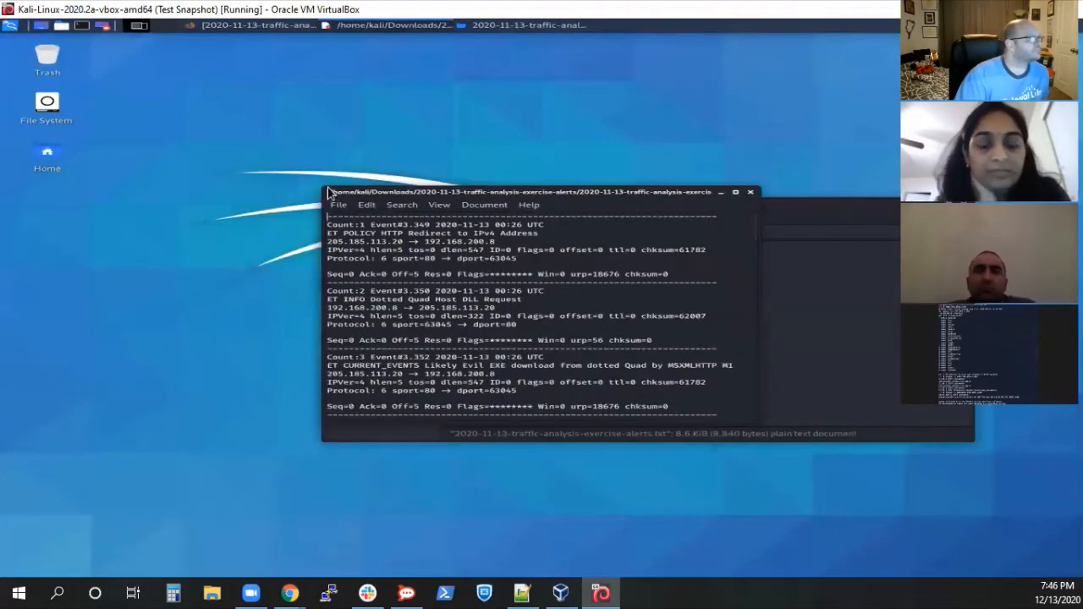
{"action": "left_click_drag", "start_coordinate": [325, 188], "coordinate": [296, 57]}
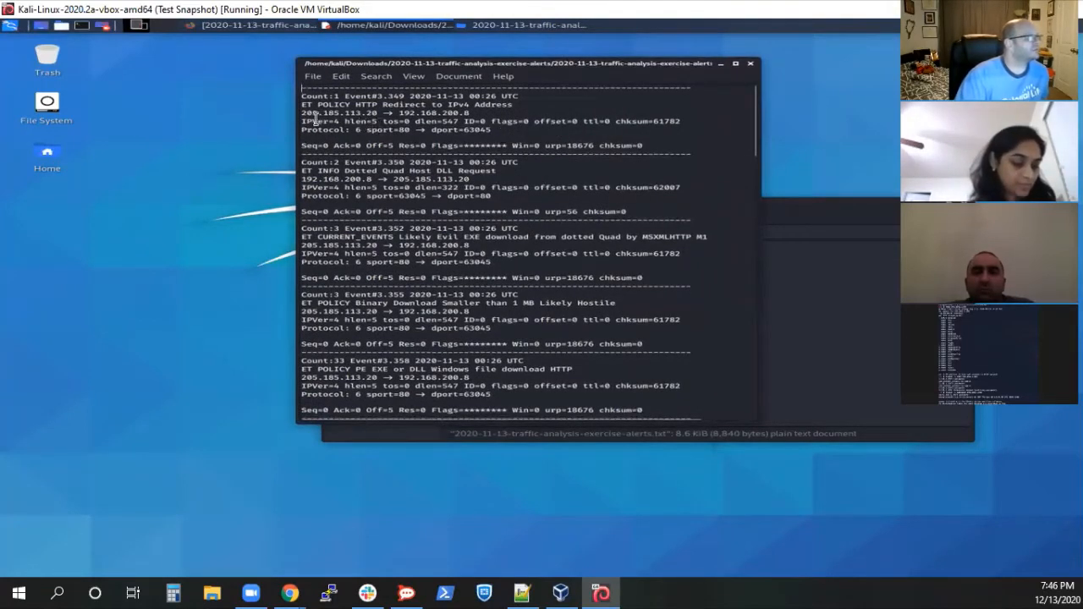
{"action": "left_click_drag", "start_coordinate": [298, 111], "coordinate": [478, 119]}
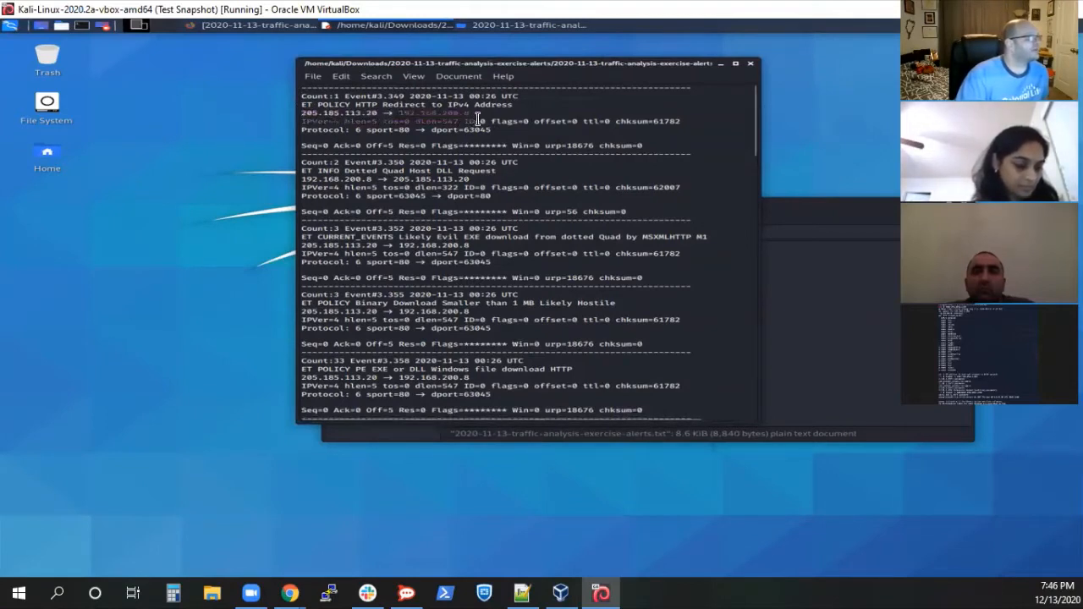
{"action": "left_click", "coordinate": [525, 102]}
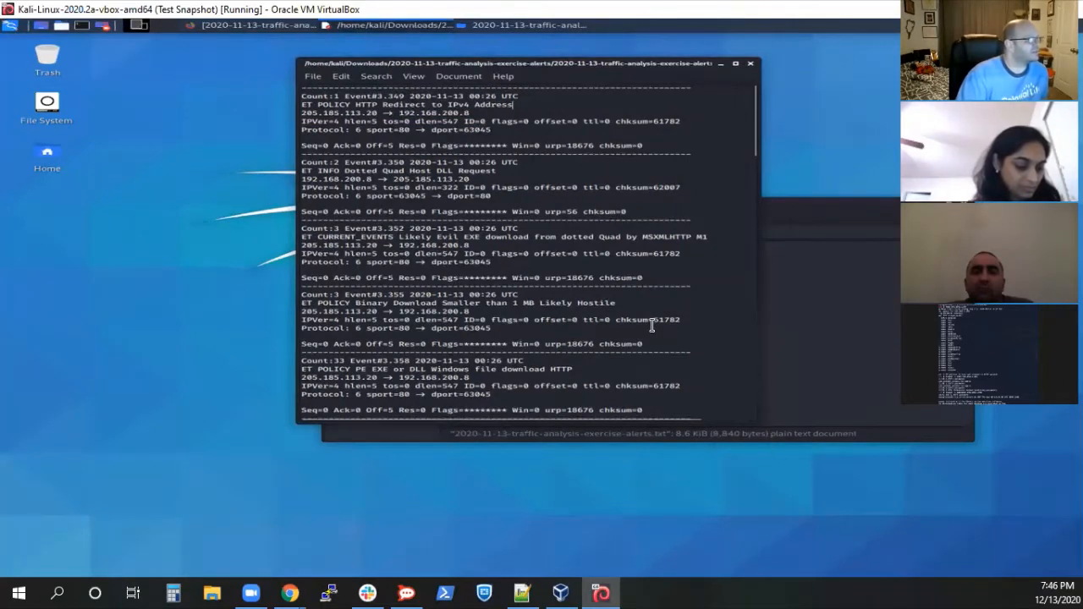
Read through the remaining alerts to the end of the text file and highlight the "TROJAN Cobalt Strike Beacon Observed" message.
{"action": "scroll", "coordinate": [596, 296], "scroll_direction": "down", "scroll_amount": 2}
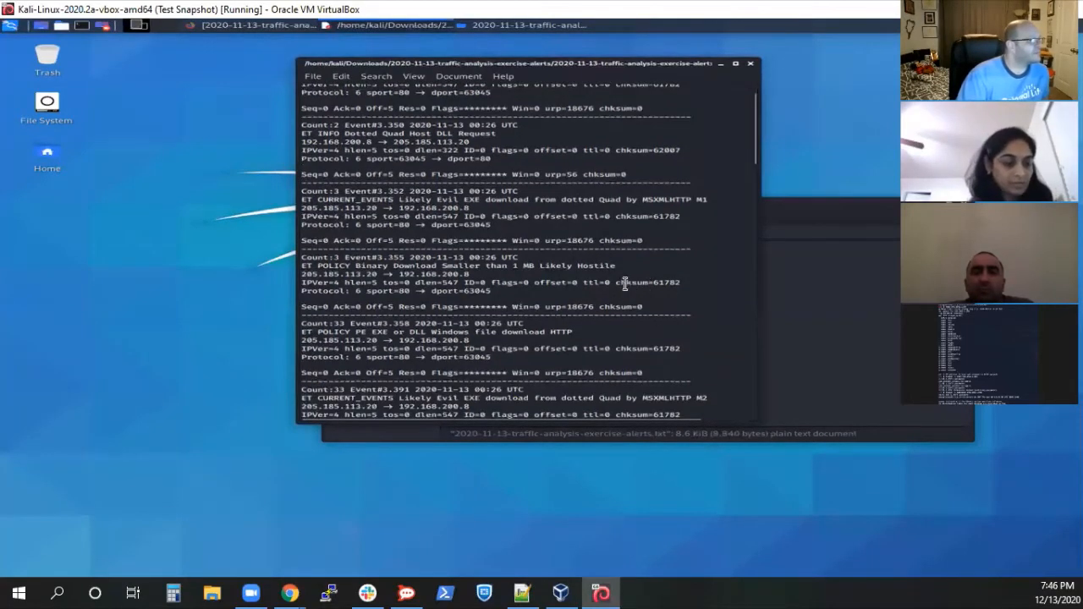
{"action": "scroll", "coordinate": [703, 198], "scroll_direction": "down", "scroll_amount": 2}
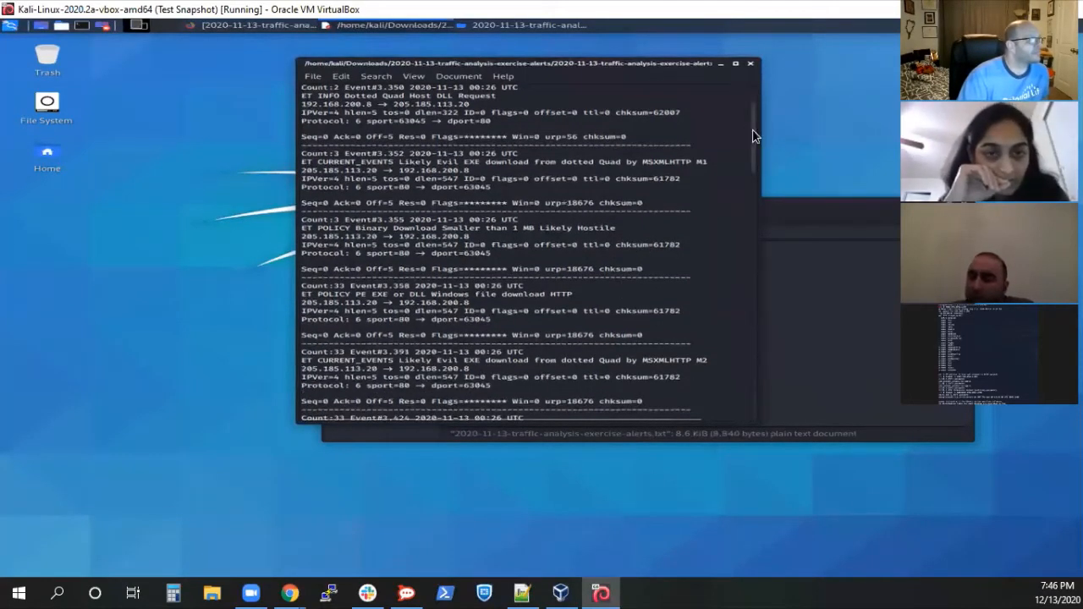
{"action": "left_click_drag", "start_coordinate": [751, 132], "coordinate": [757, 179]}
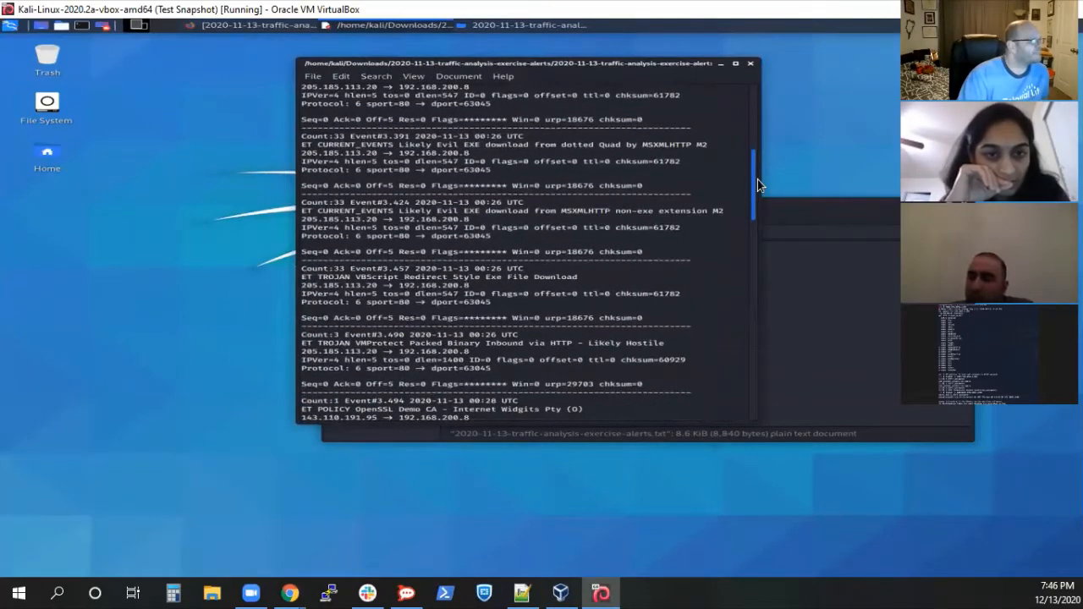
{"action": "left_click_drag", "start_coordinate": [757, 180], "coordinate": [769, 310]}
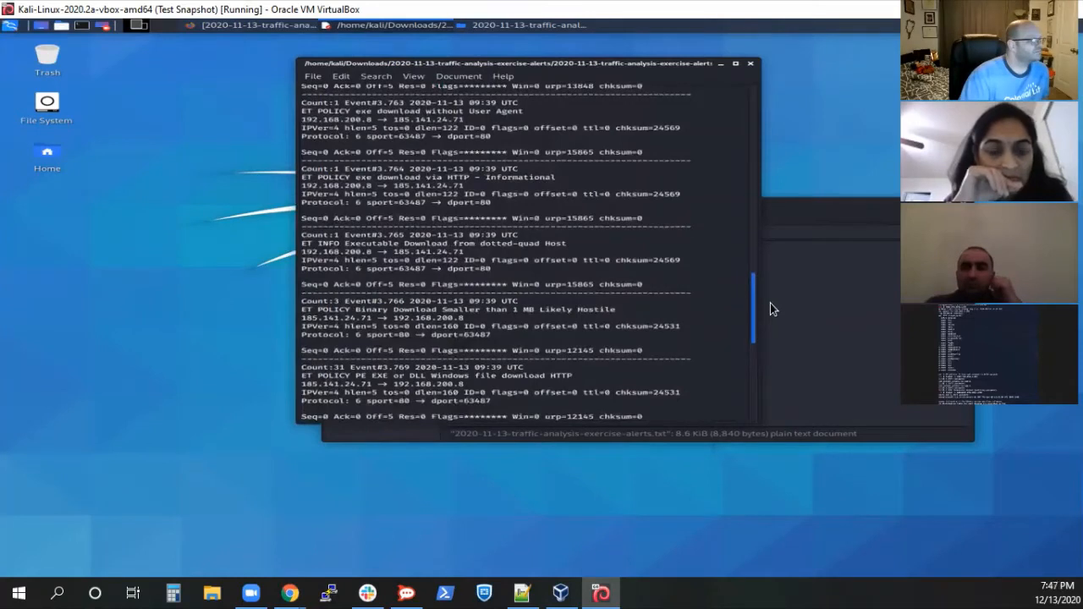
{"action": "left_click_drag", "start_coordinate": [770, 303], "coordinate": [769, 305]}
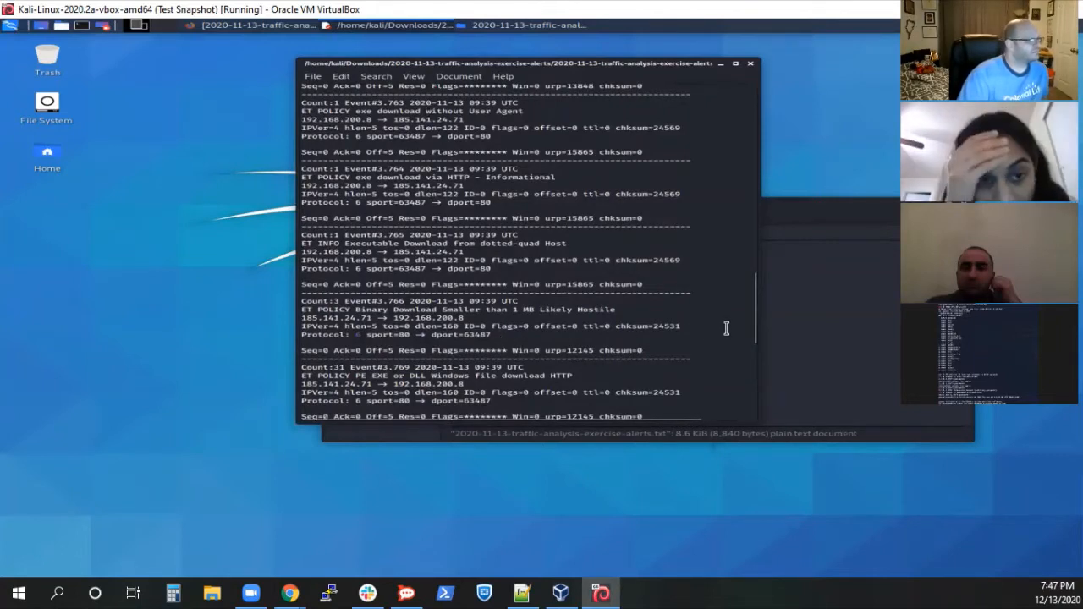
{"action": "scroll", "coordinate": [726, 328], "scroll_direction": "down", "scroll_amount": 3}
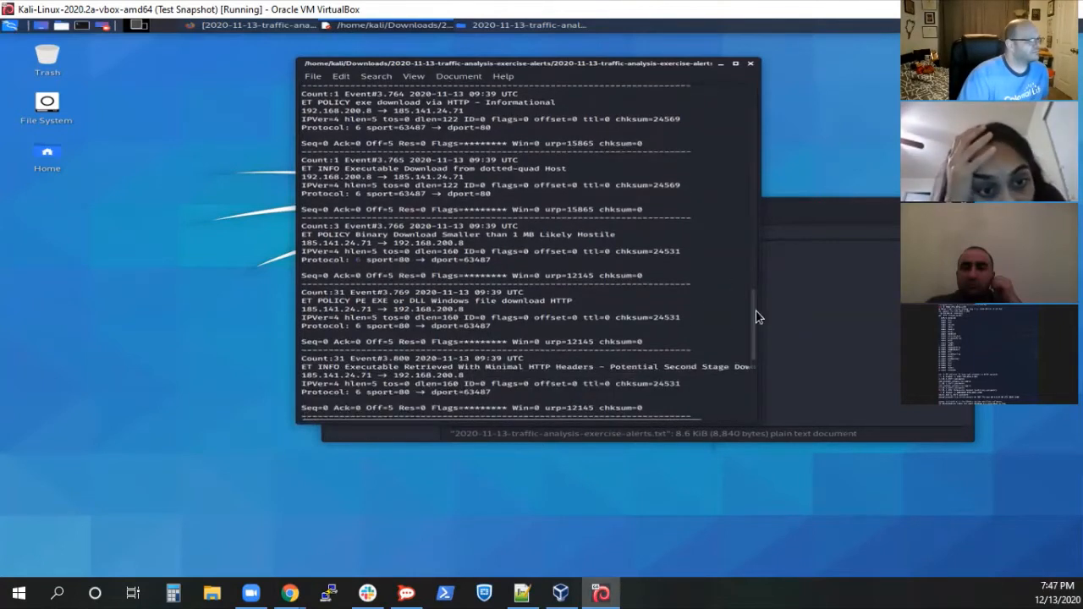
{"action": "left_click_drag", "start_coordinate": [755, 315], "coordinate": [749, 387]}
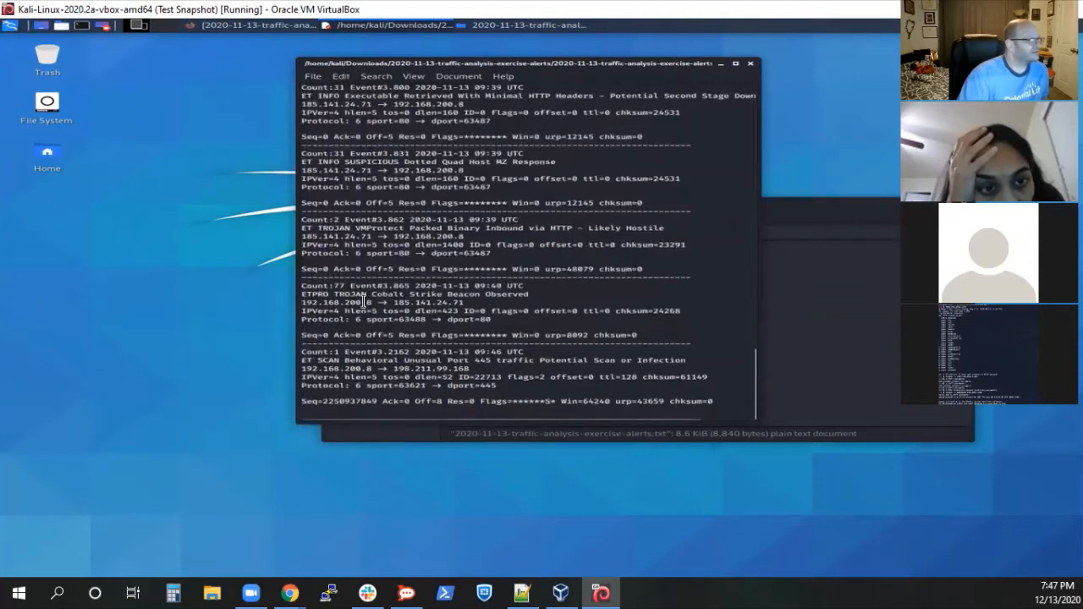
{"action": "left_click_drag", "start_coordinate": [342, 294], "coordinate": [530, 290]}
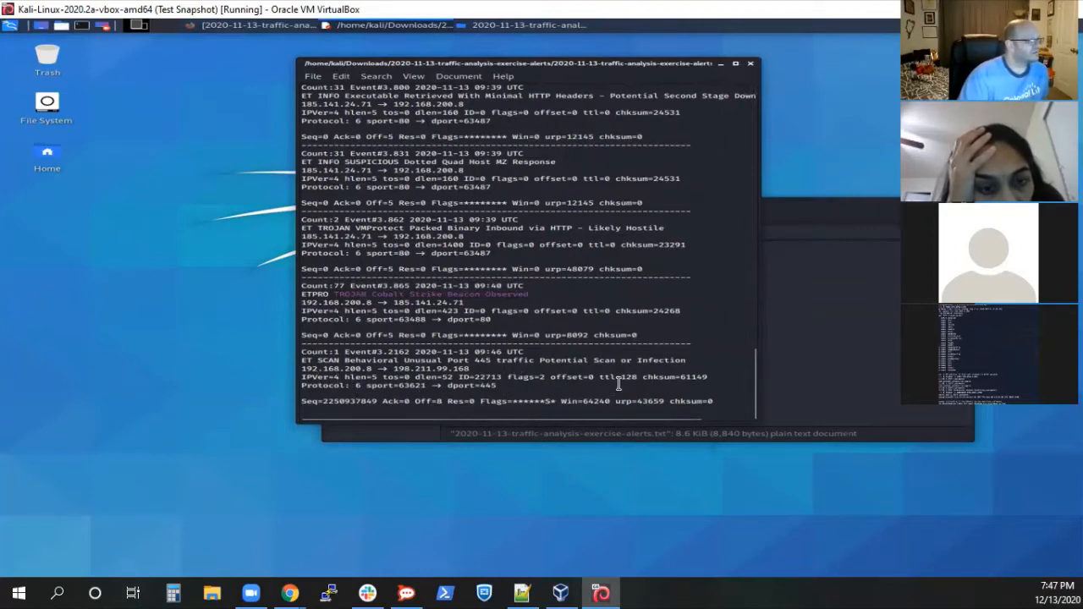
Close the alerts text file and go back to the Downloads folder.
{"action": "left_click", "coordinate": [749, 63]}
{"action": "left_click", "coordinate": [846, 272]}
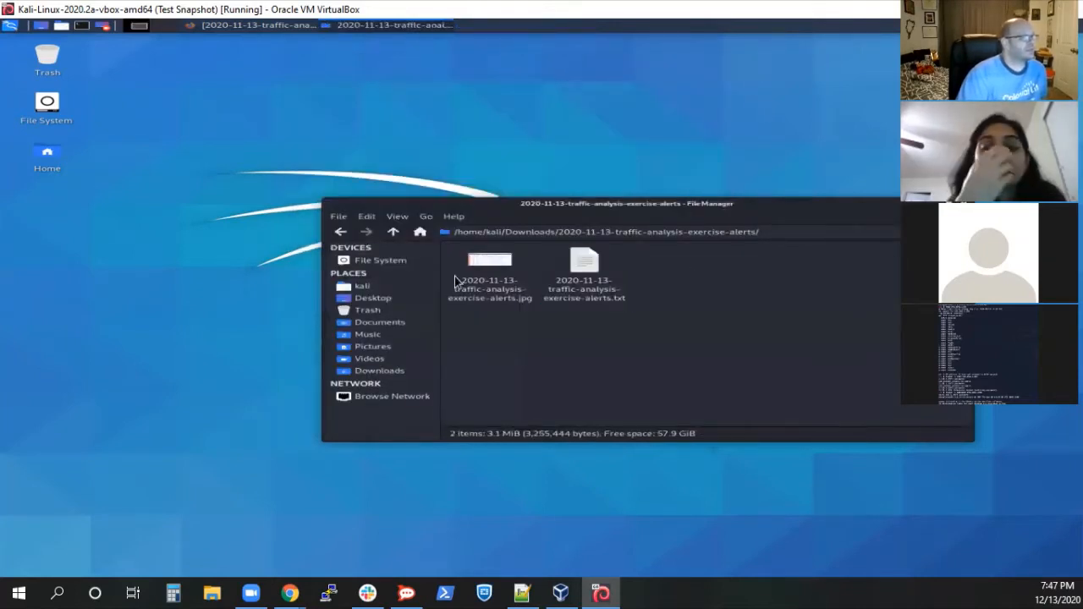
{"action": "left_click", "coordinate": [337, 232]}
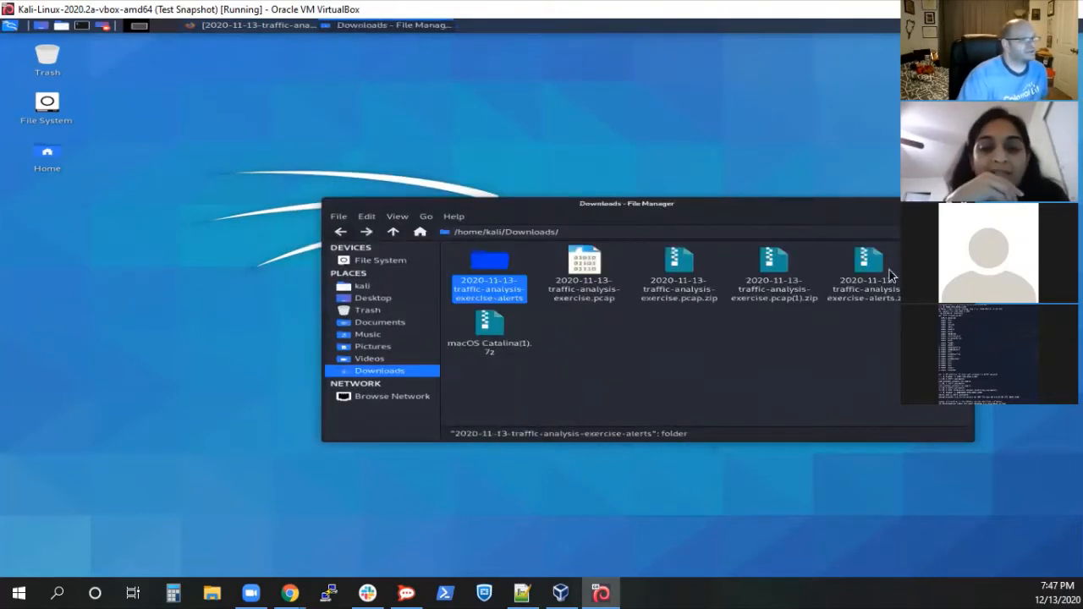
{"action": "left_click", "coordinate": [617, 362]}
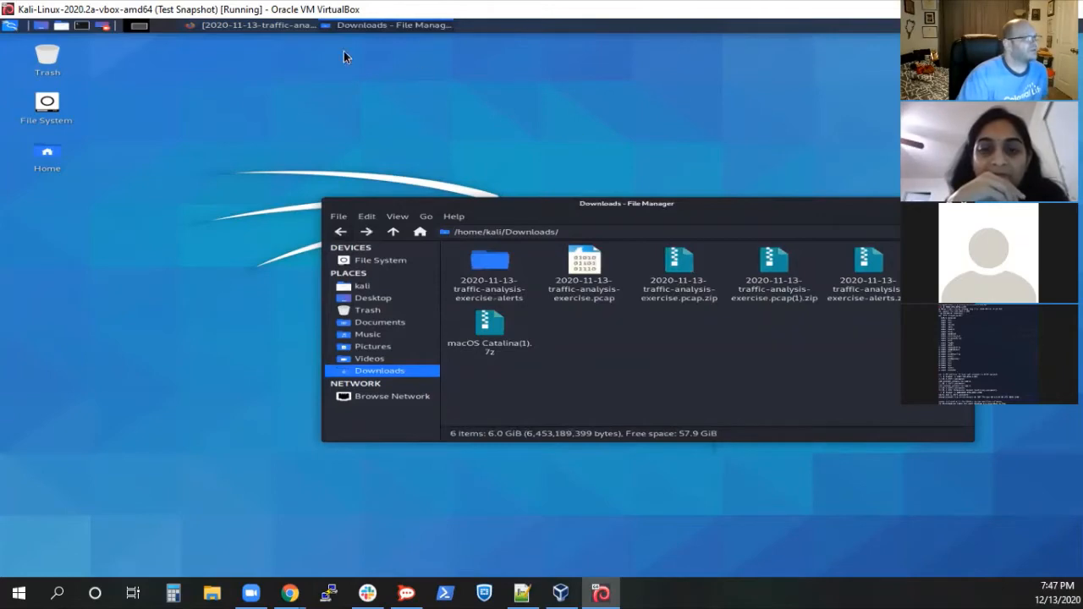
Check the associated files listed on the exercise page and return to the Downloads folder.
{"action": "left_click", "coordinate": [266, 27]}
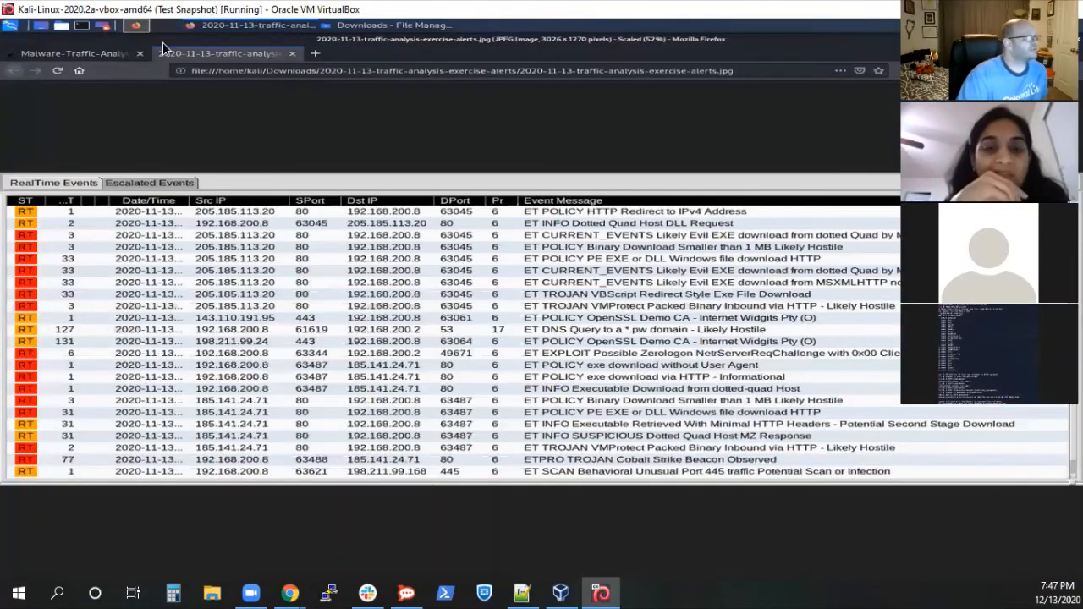
{"action": "left_click", "coordinate": [111, 54]}
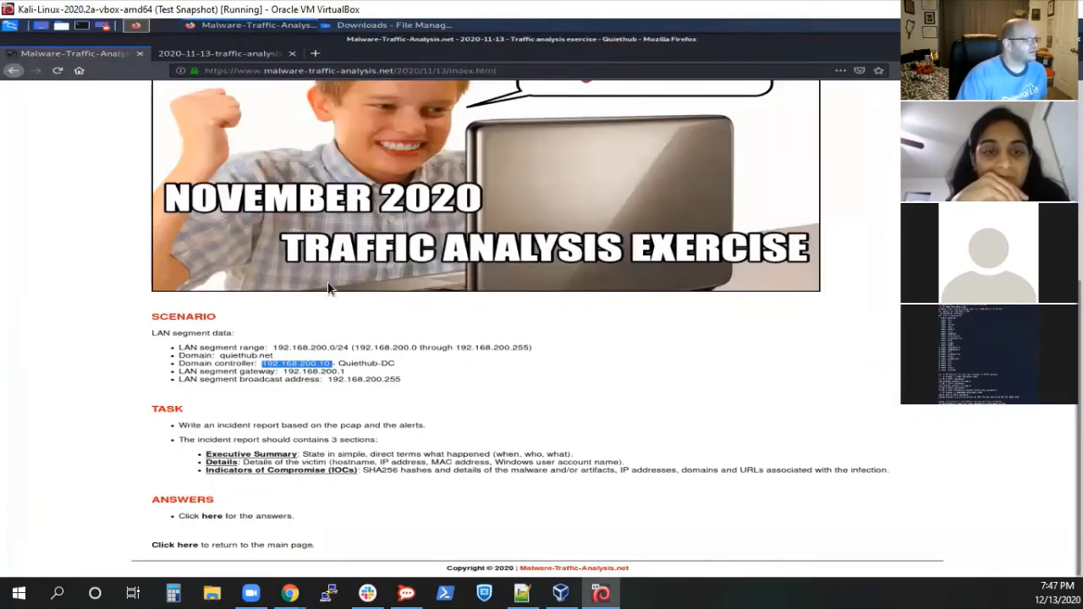
{"action": "scroll", "coordinate": [330, 288], "scroll_direction": "up", "scroll_amount": 5}
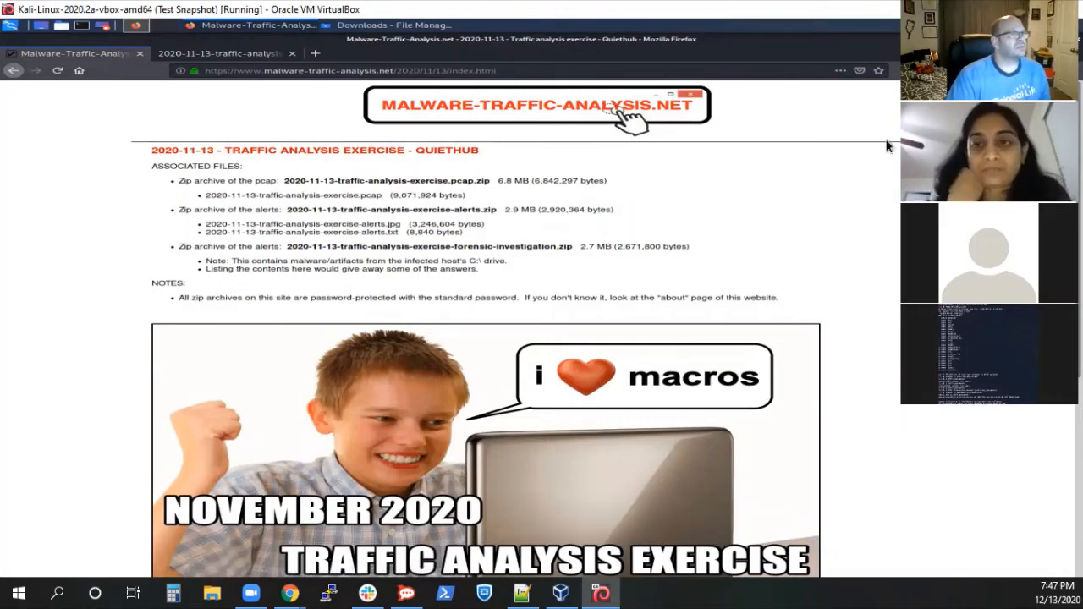
{"action": "left_click", "coordinate": [1048, 39]}
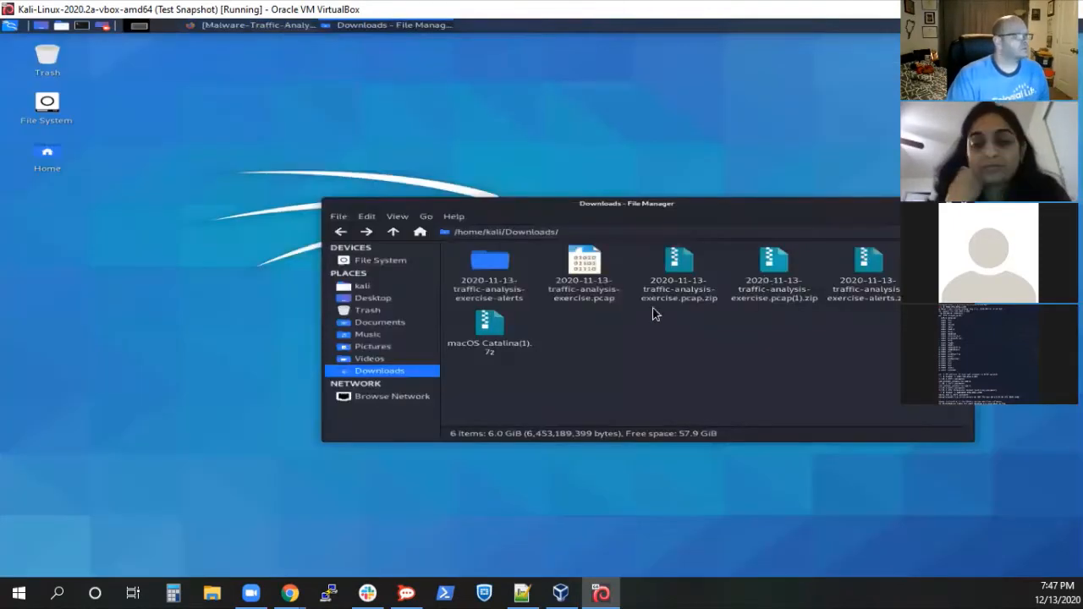
Extract 2020-11-13-traffic-analysis-exercise.pcap.zip into the Downloads folder, entering the archive password.
{"action": "left_click", "coordinate": [681, 260]}
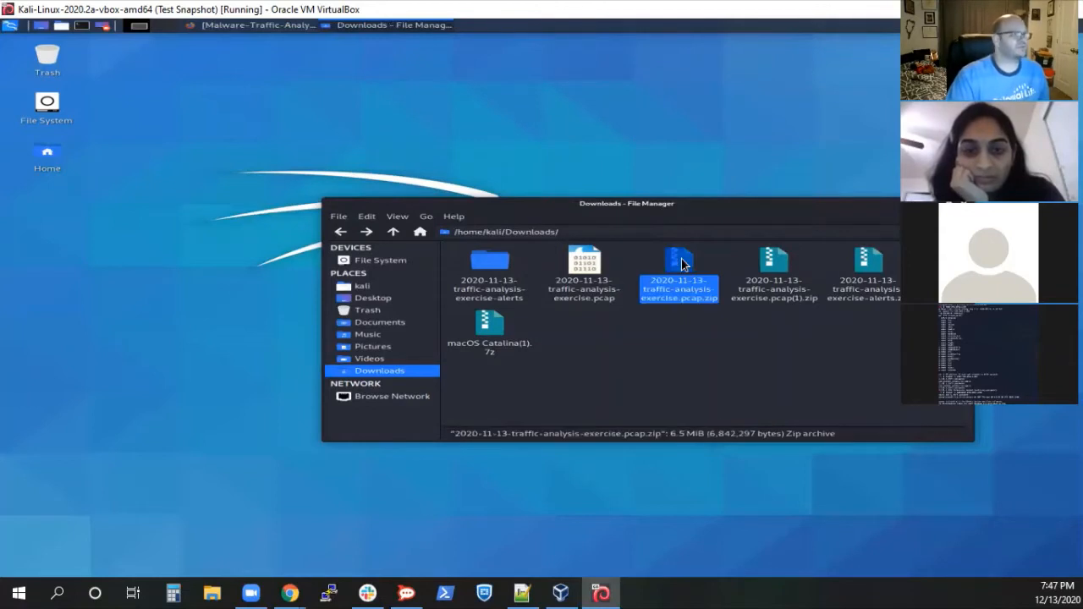
{"action": "right_click", "coordinate": [681, 260]}
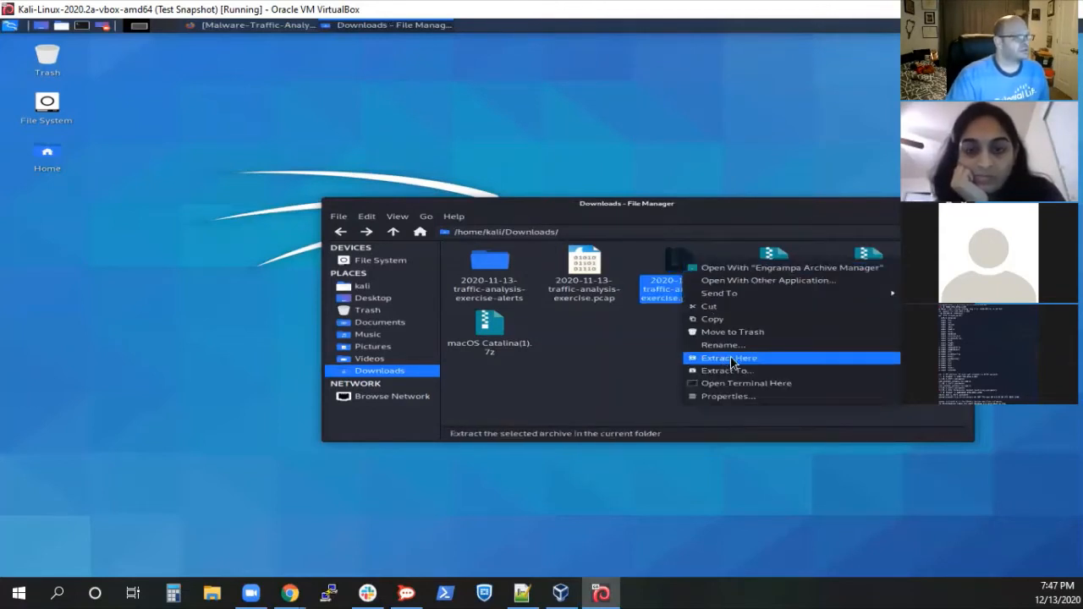
{"action": "left_click", "coordinate": [731, 359]}
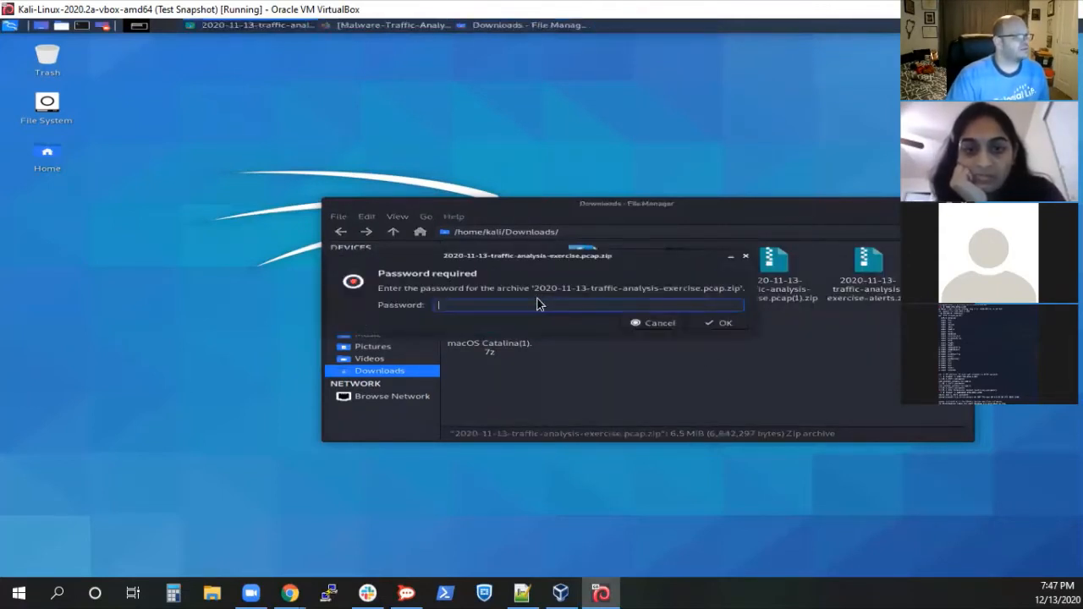
{"action": "type", "text": "inf"}
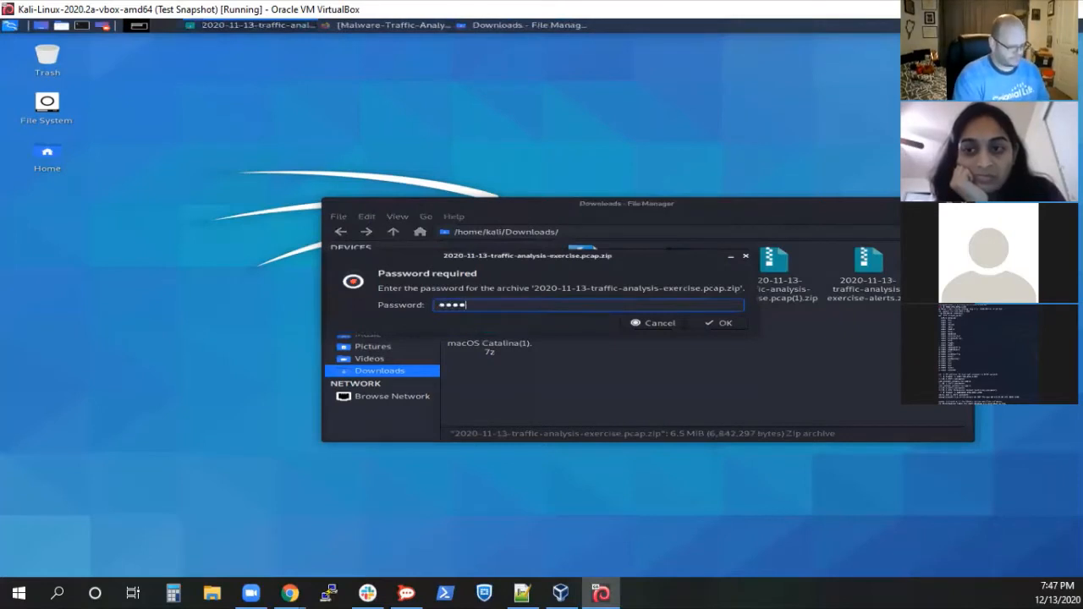
{"action": "key", "text": "Return"}
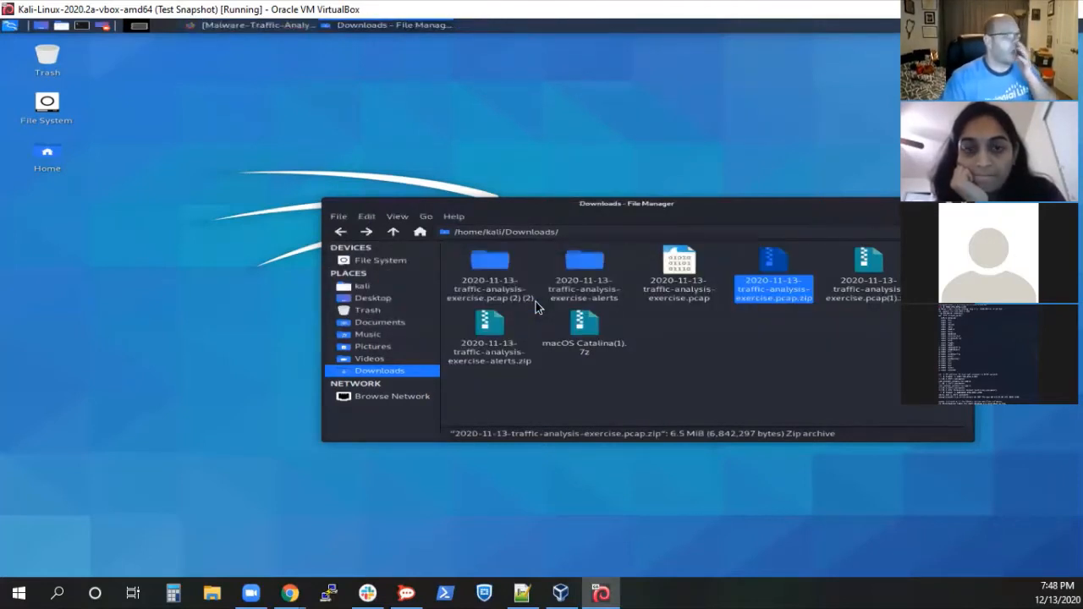
Open the extracted folder "2020-11-13-traffic-analysis-exercise.pcap (2) (2)" to inspect its contents.
{"action": "left_click", "coordinate": [580, 263]}
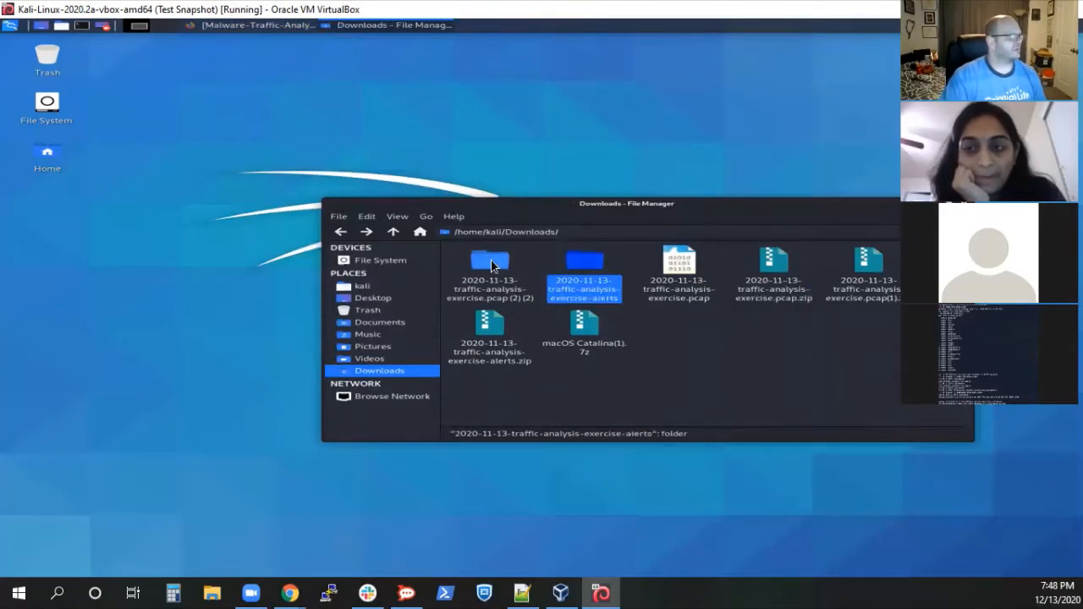
{"action": "left_click", "coordinate": [491, 265]}
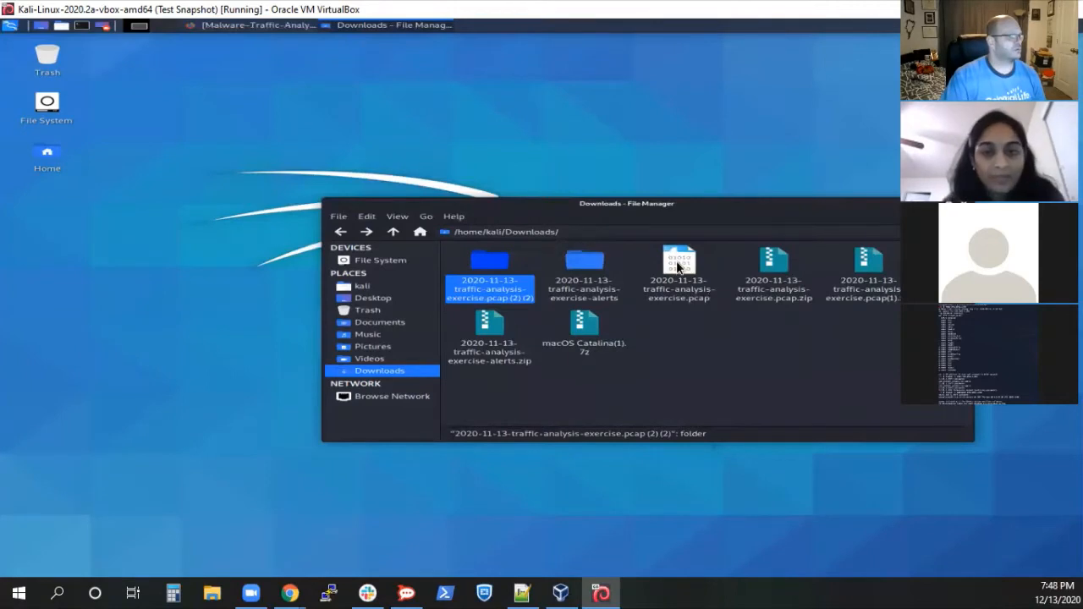
{"action": "double_click", "coordinate": [495, 265]}
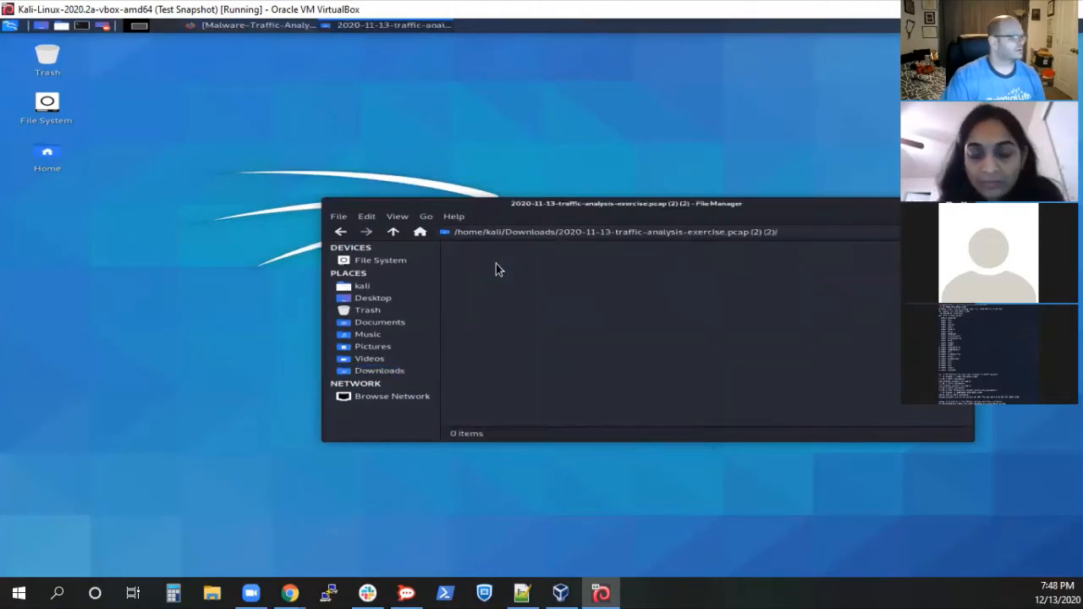
Go back to the Downloads folder, check the contents of 2020-11-13-traffic-analysis-exercise.pcap.zip and select 2020-11-13-traffic-analysis-exercise.pcap.
{"action": "left_click", "coordinate": [340, 233]}
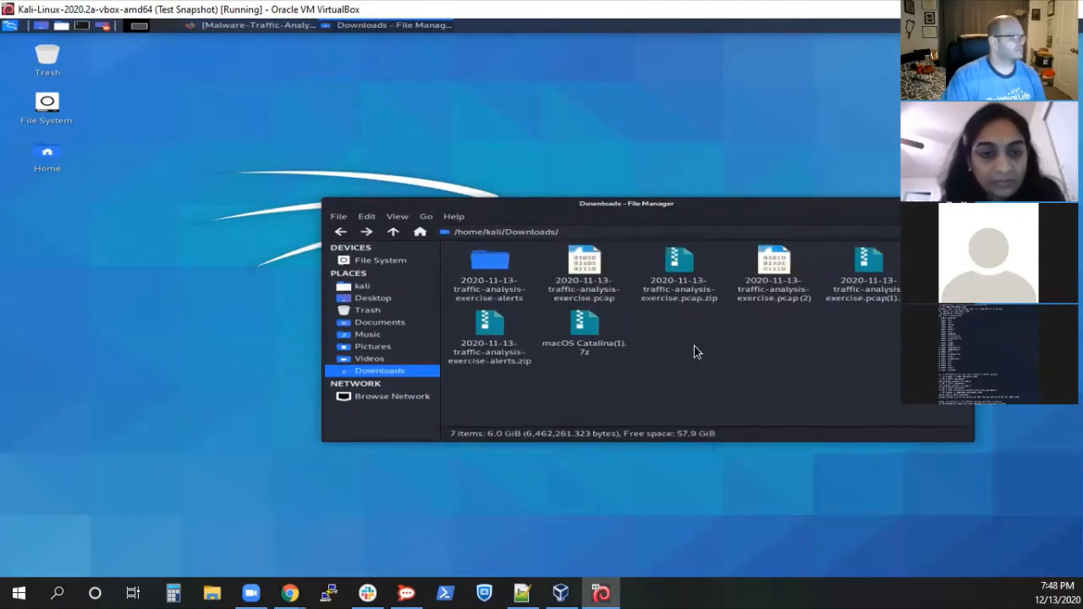
{"action": "left_click", "coordinate": [678, 269]}
{"action": "double_click", "coordinate": [678, 269]}
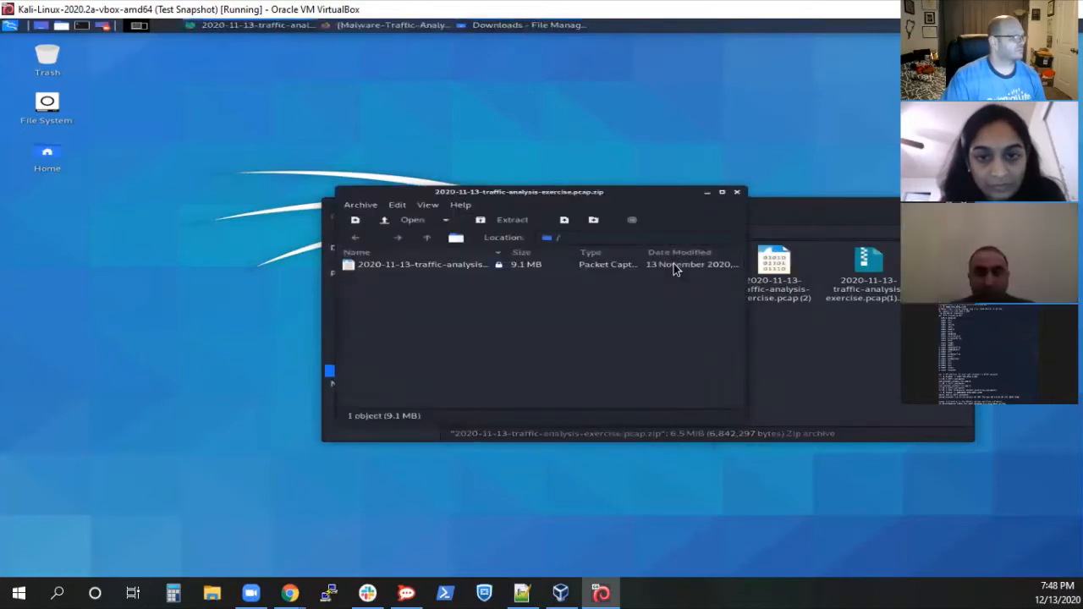
{"action": "left_click", "coordinate": [736, 192]}
{"action": "left_click", "coordinate": [735, 333]}
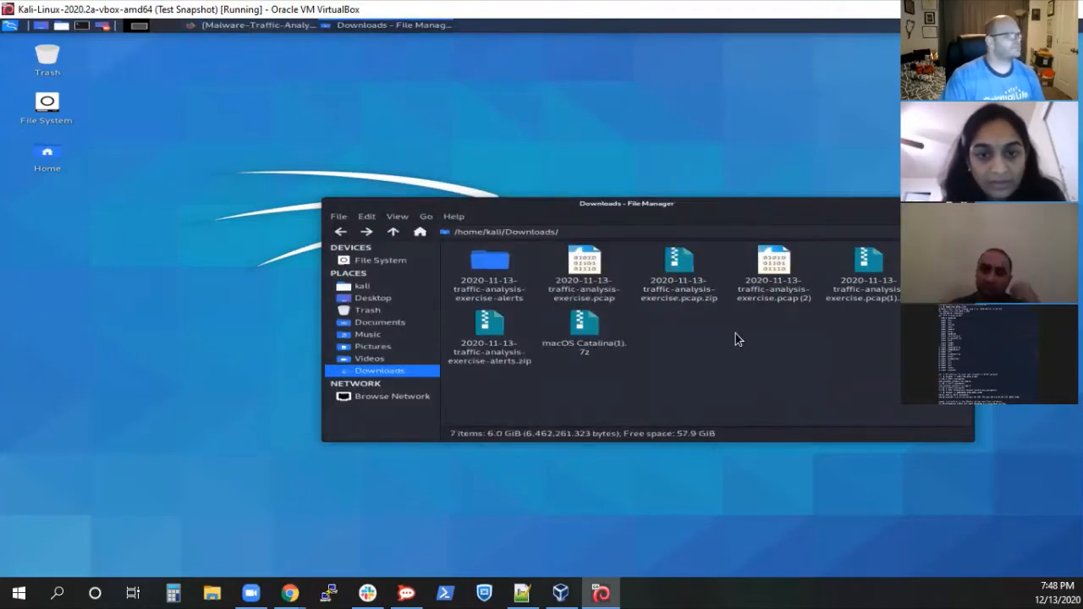
{"action": "left_click", "coordinate": [494, 268]}
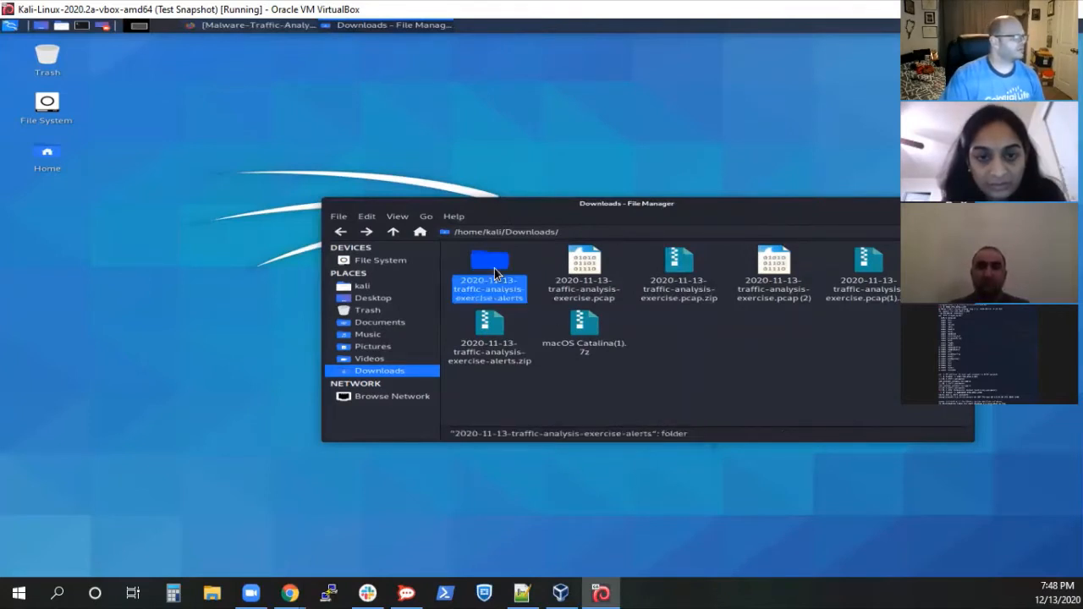
{"action": "left_click", "coordinate": [600, 277]}
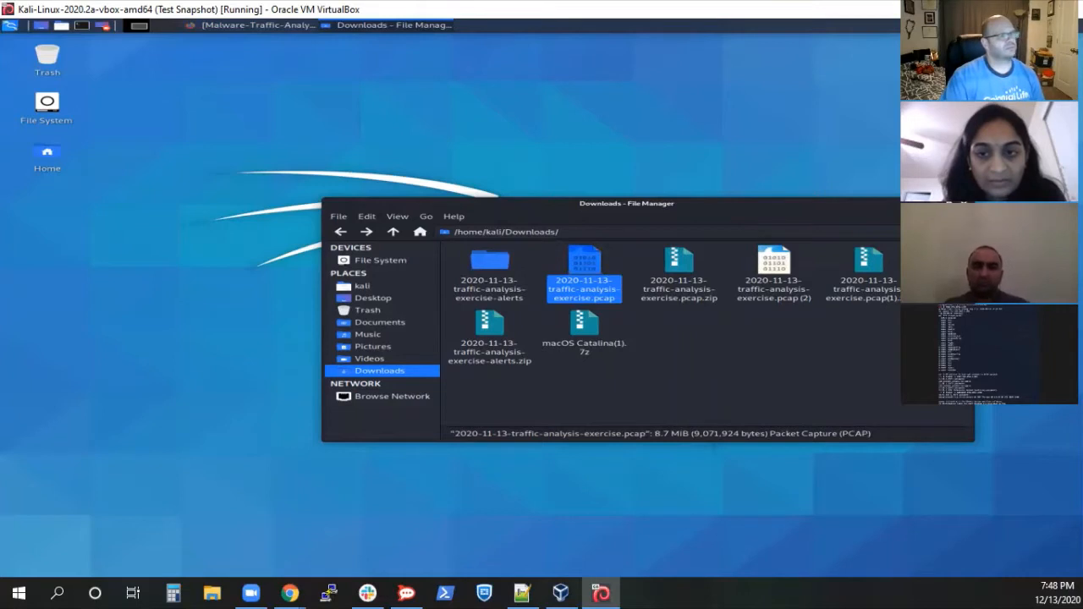
Minimise the file manager and launch Wireshark from a terminal with sudo wireshark.
{"action": "left_click", "coordinate": [937, 203]}
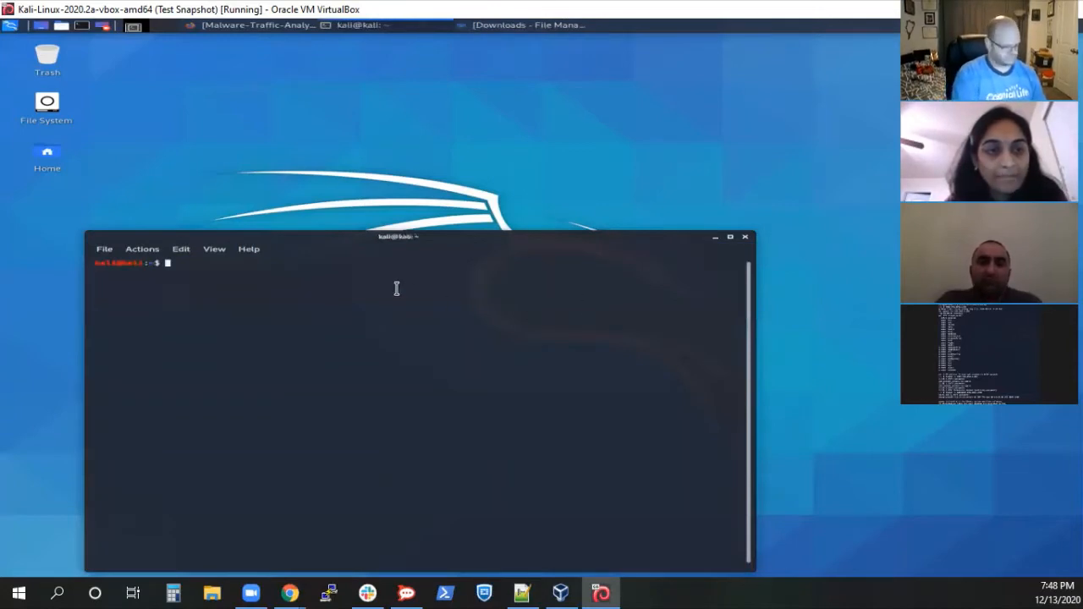
{"action": "type", "text": "sudo wires"}
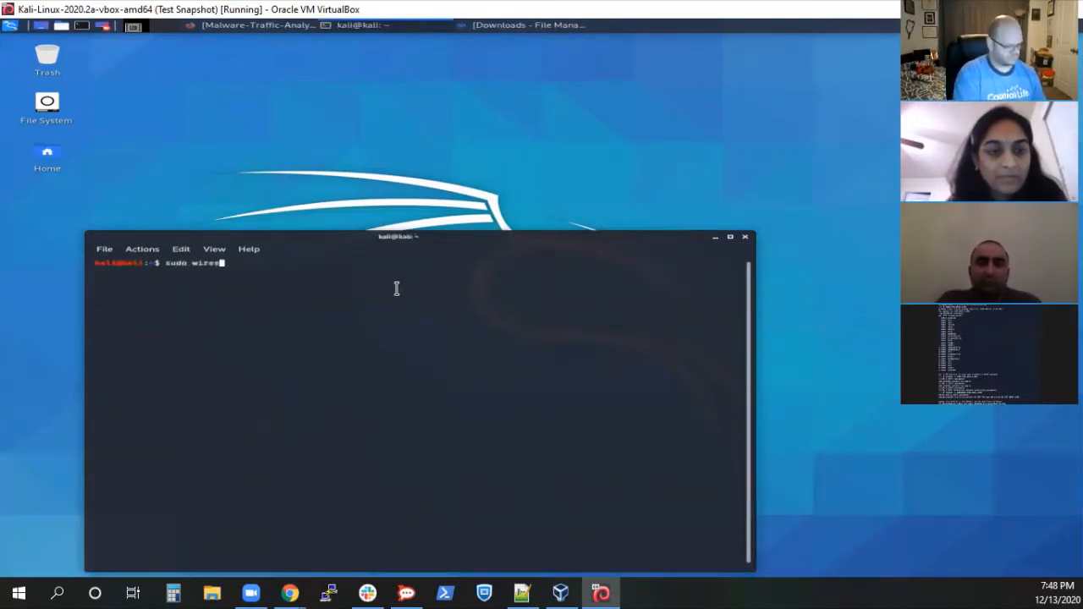
{"action": "type", "text": "hark"}
{"action": "key", "text": "Return"}
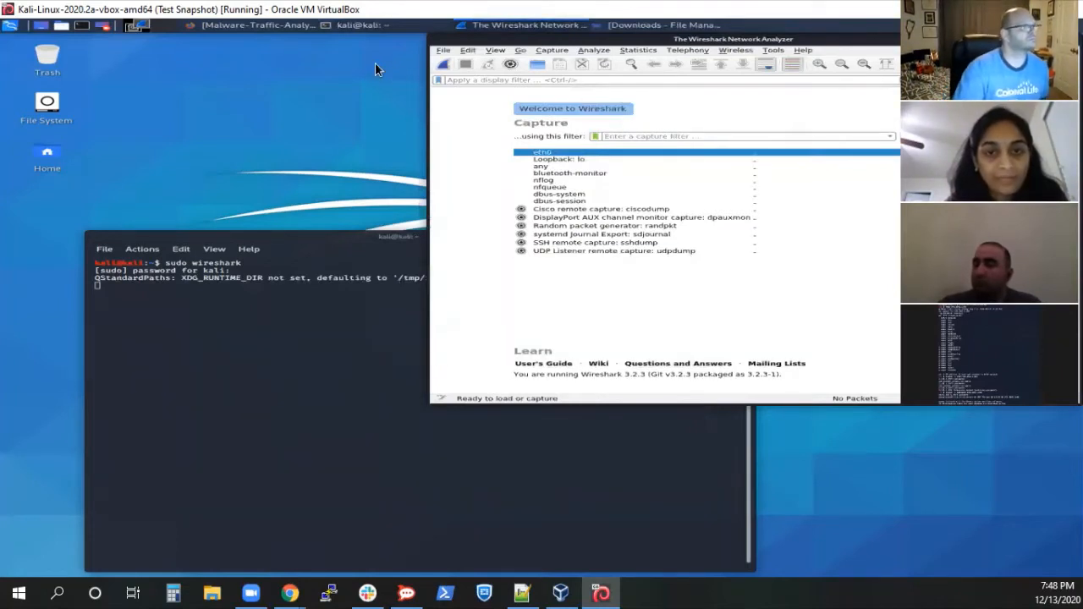
Open 2020-11-13-traffic-analysis-exercise.pcap from the Downloads folder in Wireshark, in a maximised window with a taller packet list.
{"action": "left_click", "coordinate": [444, 50]}
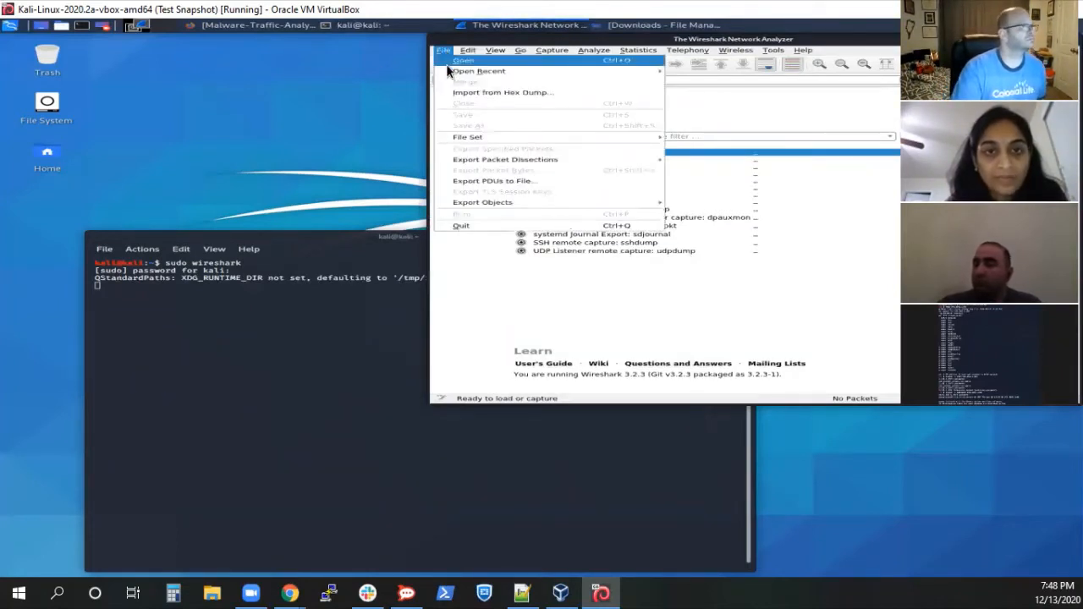
{"action": "left_click", "coordinate": [456, 61]}
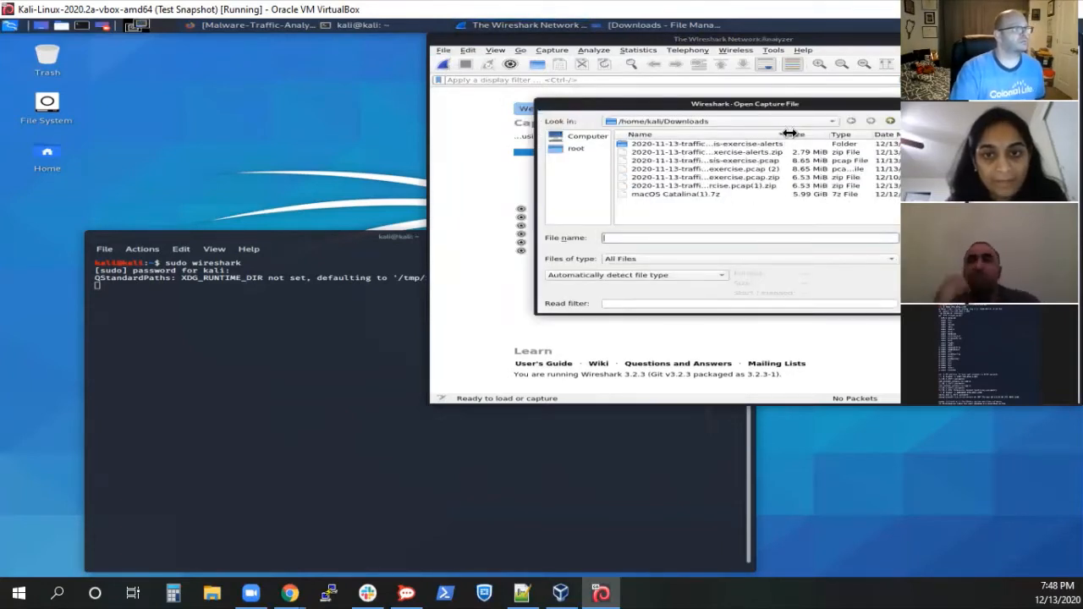
{"action": "left_click_drag", "start_coordinate": [808, 136], "coordinate": [825, 136]}
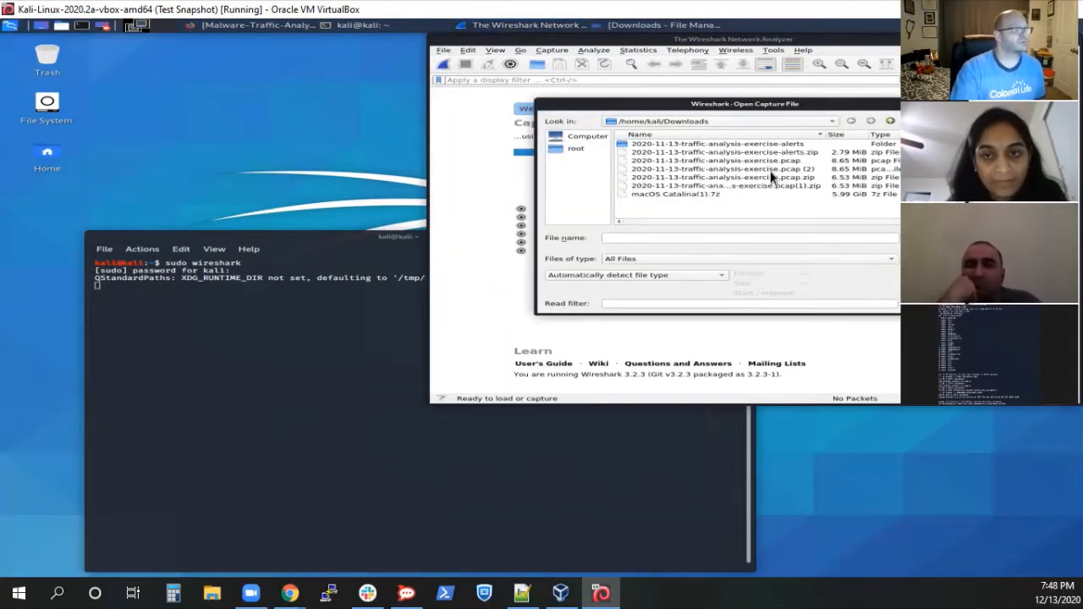
{"action": "double_click", "coordinate": [690, 160]}
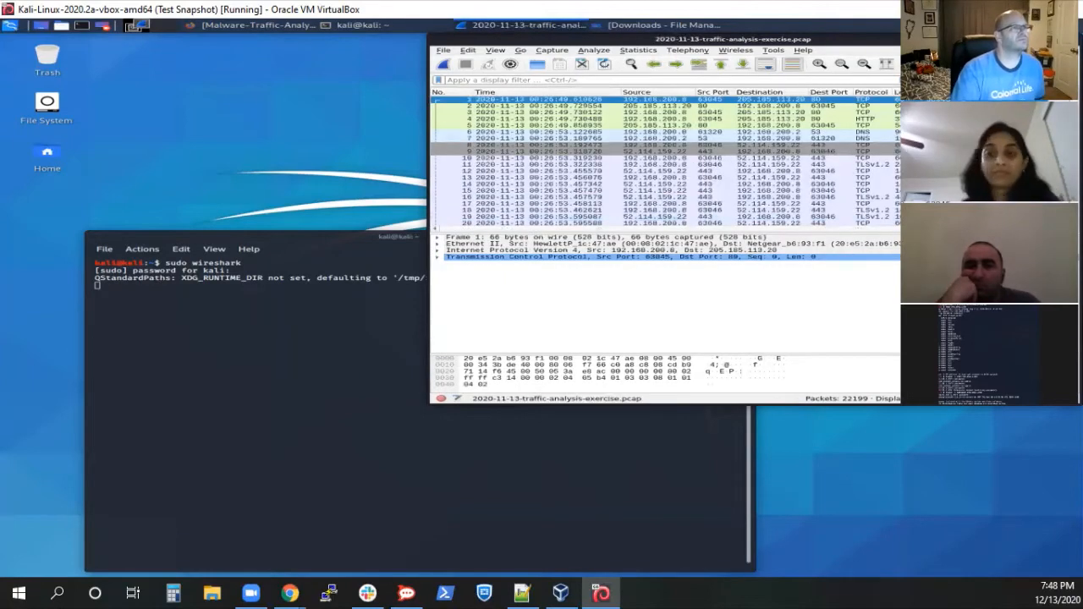
{"action": "left_click", "coordinate": [1054, 39]}
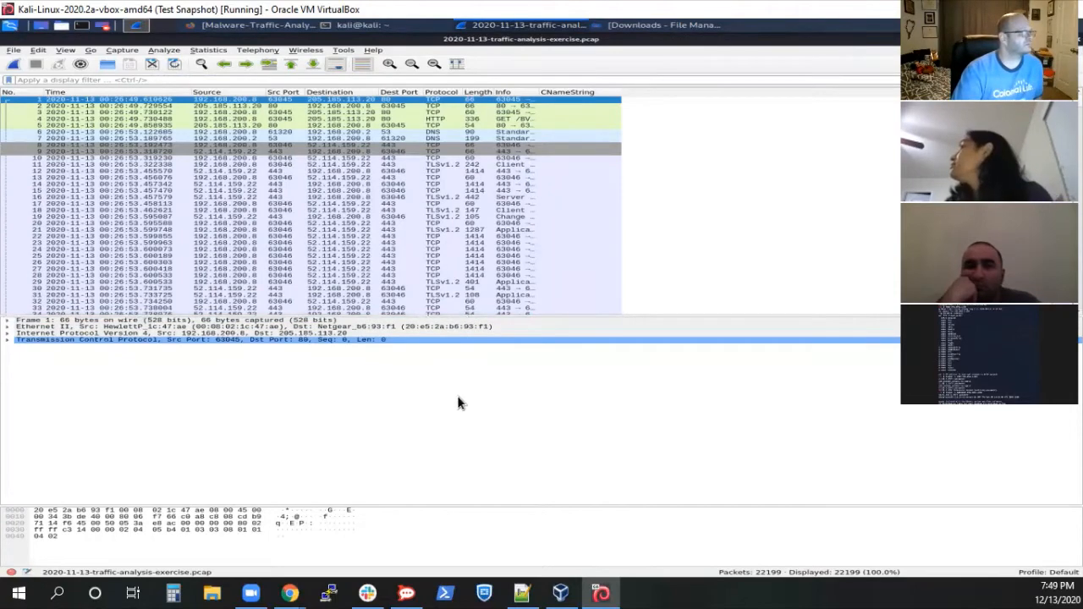
{"action": "left_click_drag", "start_coordinate": [463, 315], "coordinate": [472, 411]}
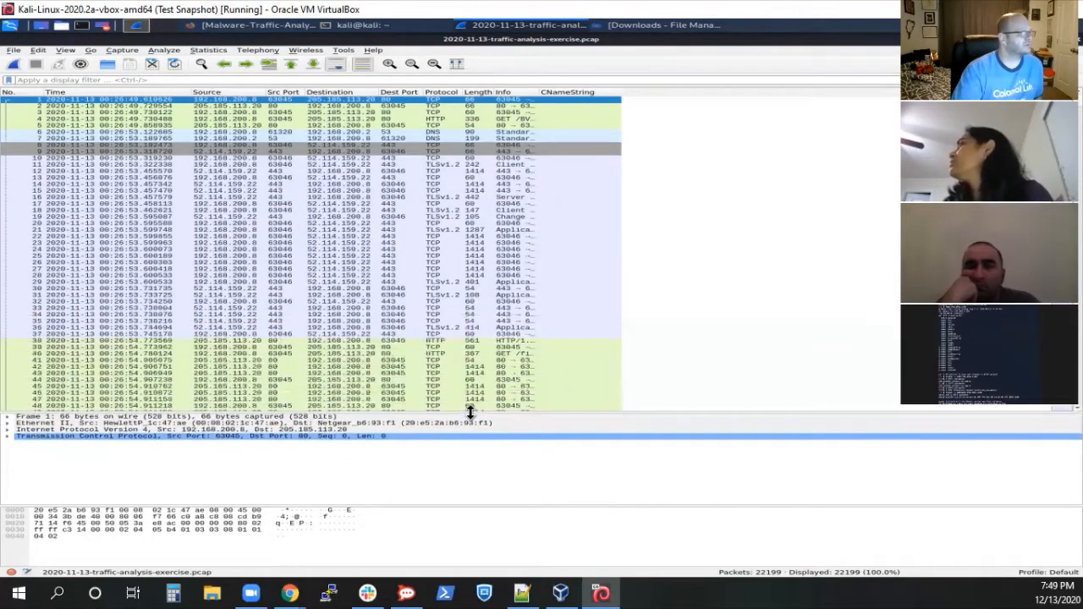
Minimise the terminal, exercise page and packet capture windows to clear the desktop.
{"action": "left_click", "coordinate": [251, 32]}
{"action": "left_click", "coordinate": [354, 24]}
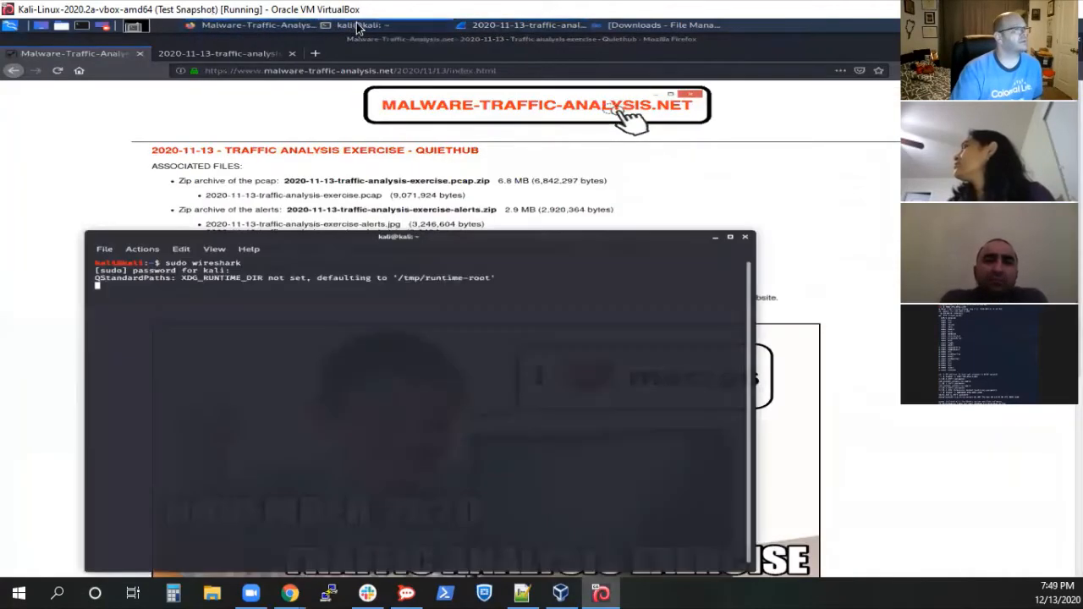
{"action": "left_click", "coordinate": [715, 237]}
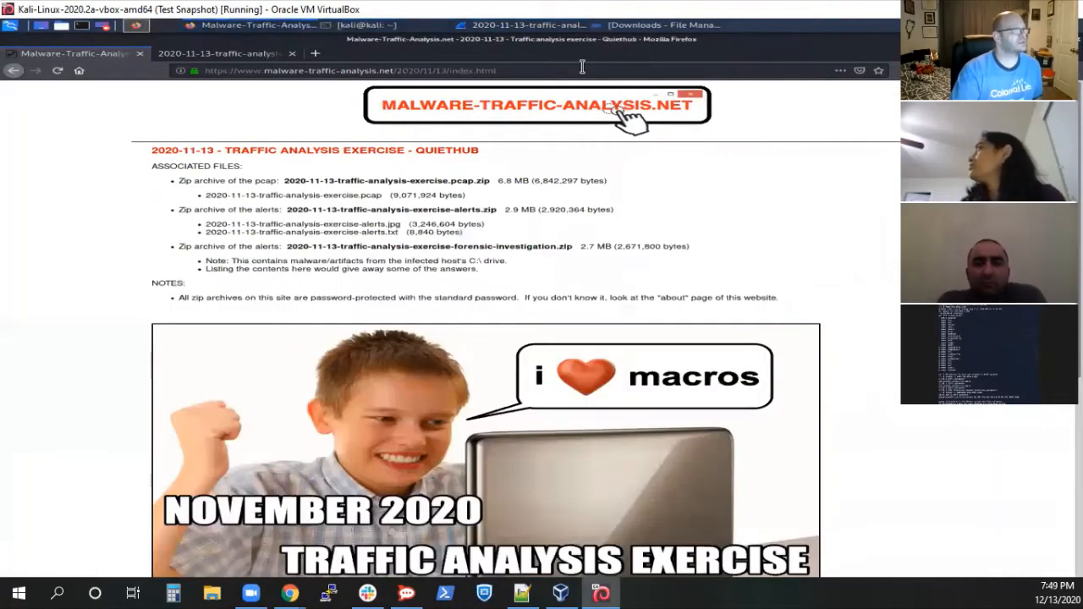
{"action": "left_click", "coordinate": [266, 26]}
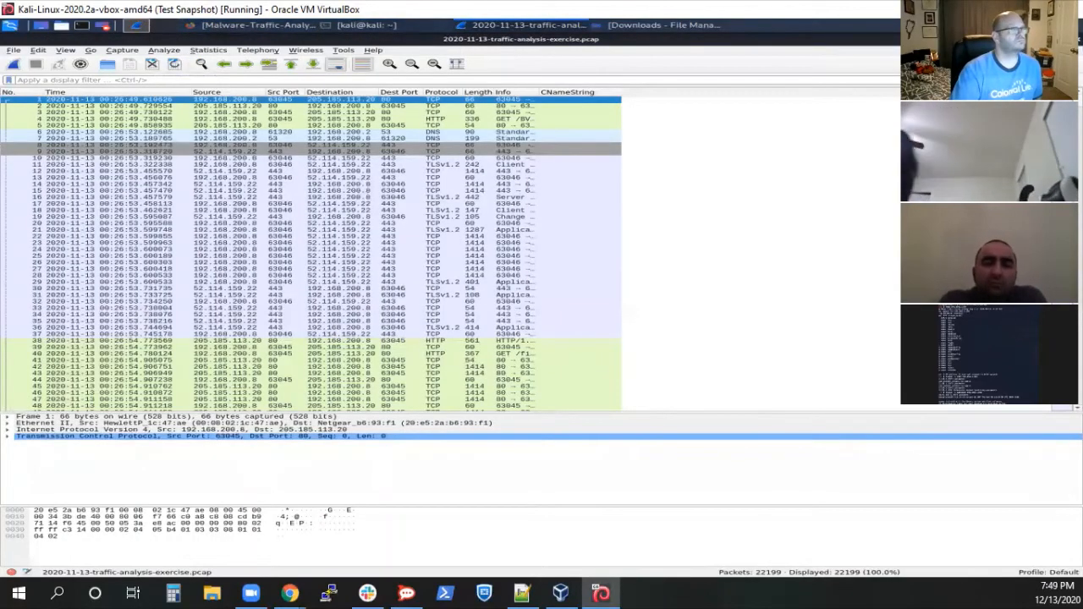
{"action": "left_click", "coordinate": [521, 25]}
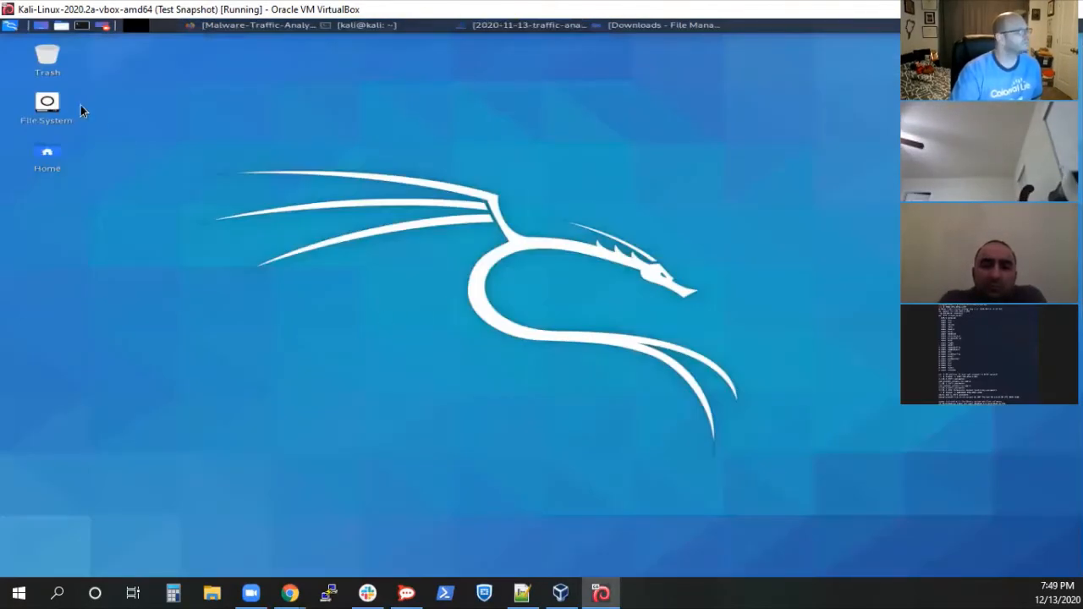
{"action": "double_click", "coordinate": [46, 101]}
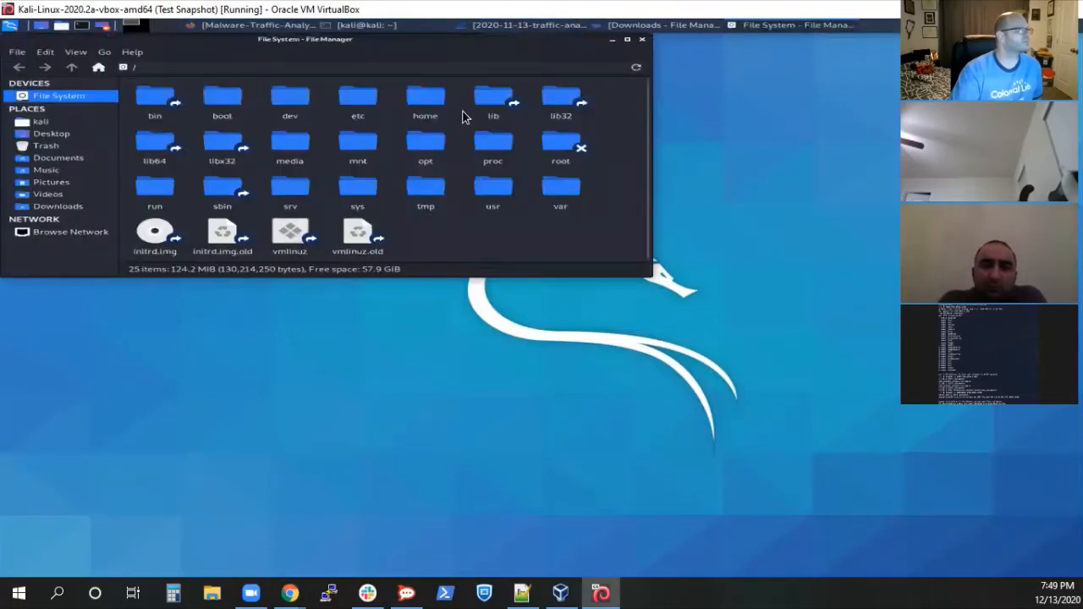
{"action": "left_click", "coordinate": [56, 207]}
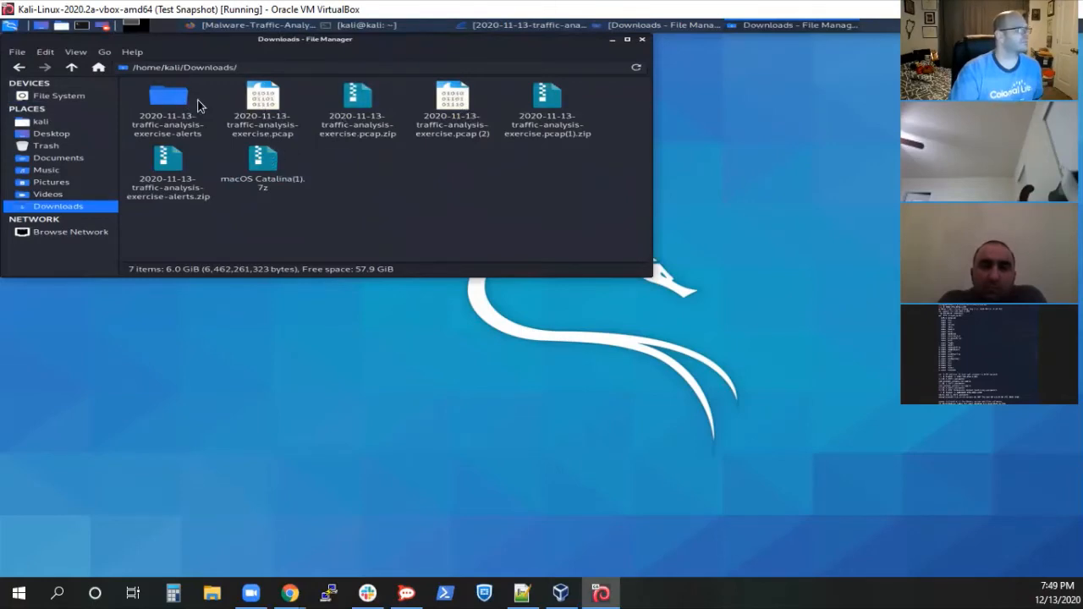
{"action": "left_click", "coordinate": [615, 44]}
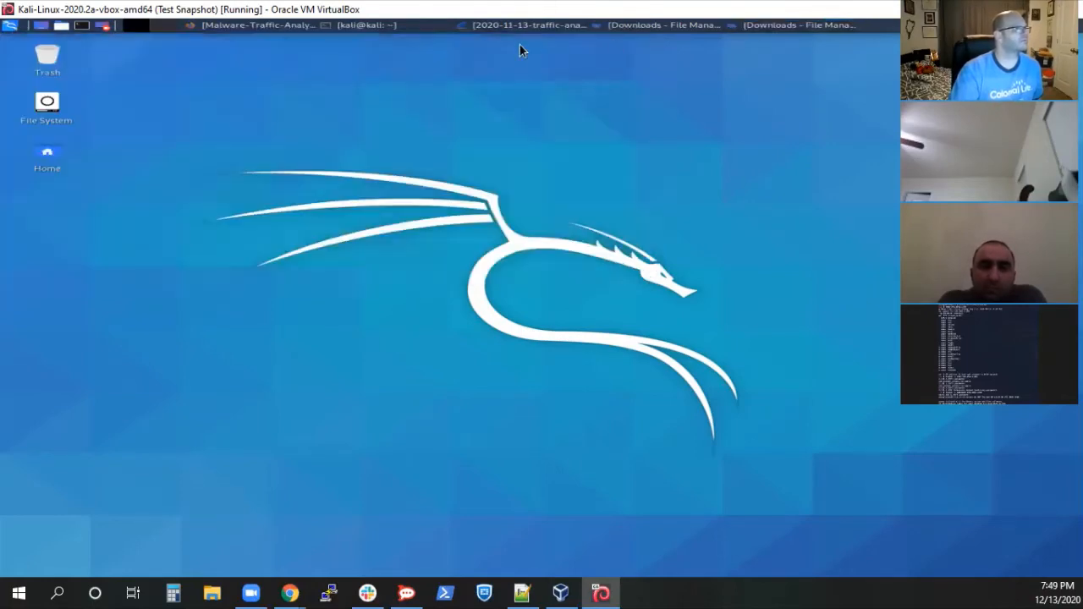
Restore the packet capture and the original Downloads window, and close the duplicate Downloads window.
{"action": "left_click", "coordinate": [524, 25]}
{"action": "left_click", "coordinate": [641, 29]}
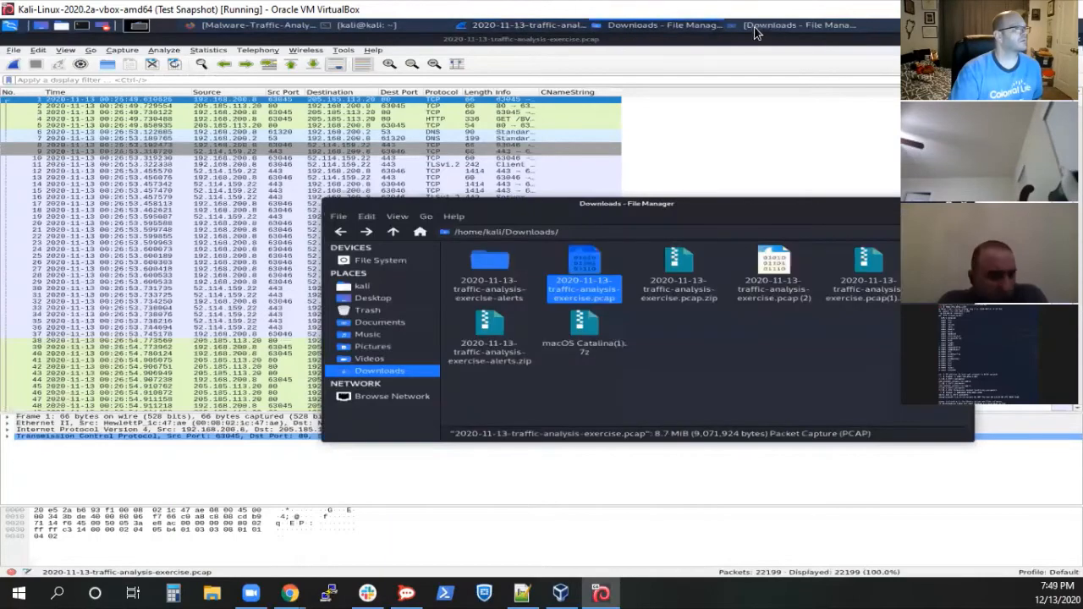
{"action": "left_click", "coordinate": [673, 25]}
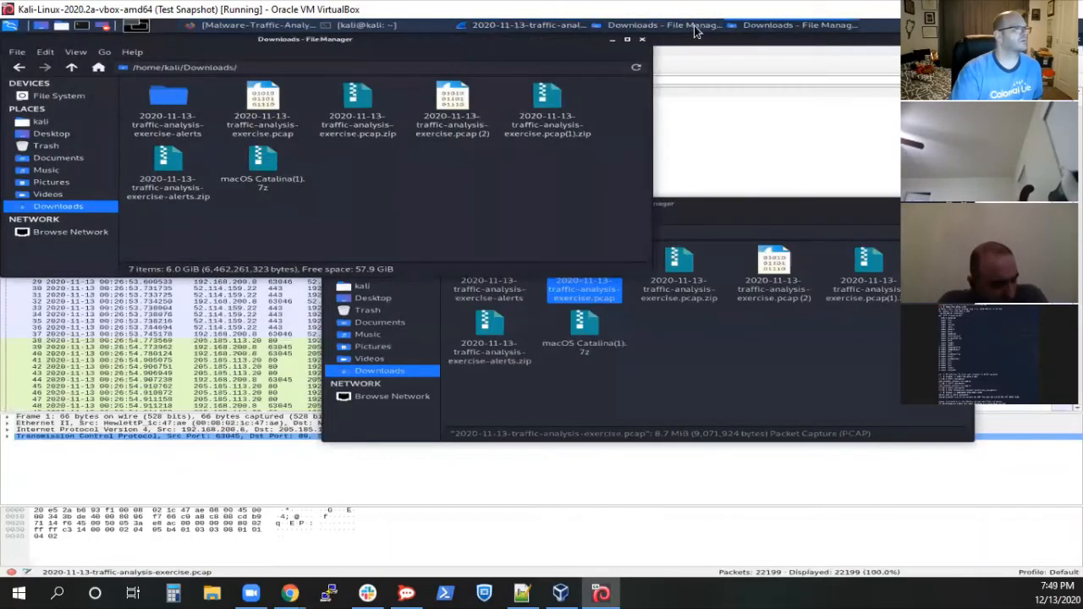
{"action": "left_click", "coordinate": [641, 39]}
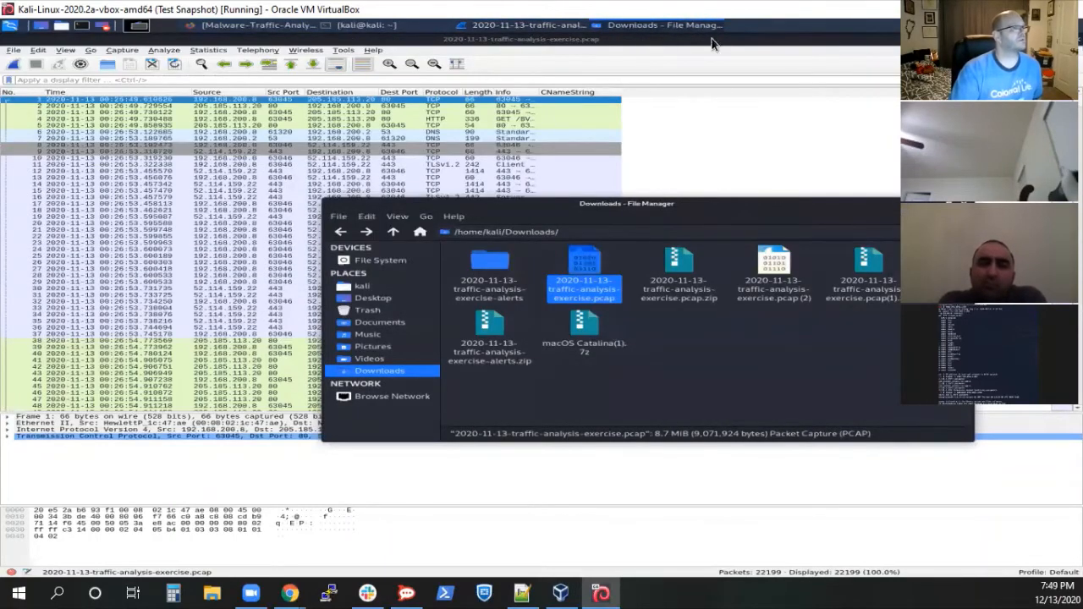
Open 2020-11-13-traffic-analysis-exercise-alerts.jpg from the 2020-11-13-traffic-analysis-exercise-alerts folder to review the alerts.
{"action": "double_click", "coordinate": [489, 269]}
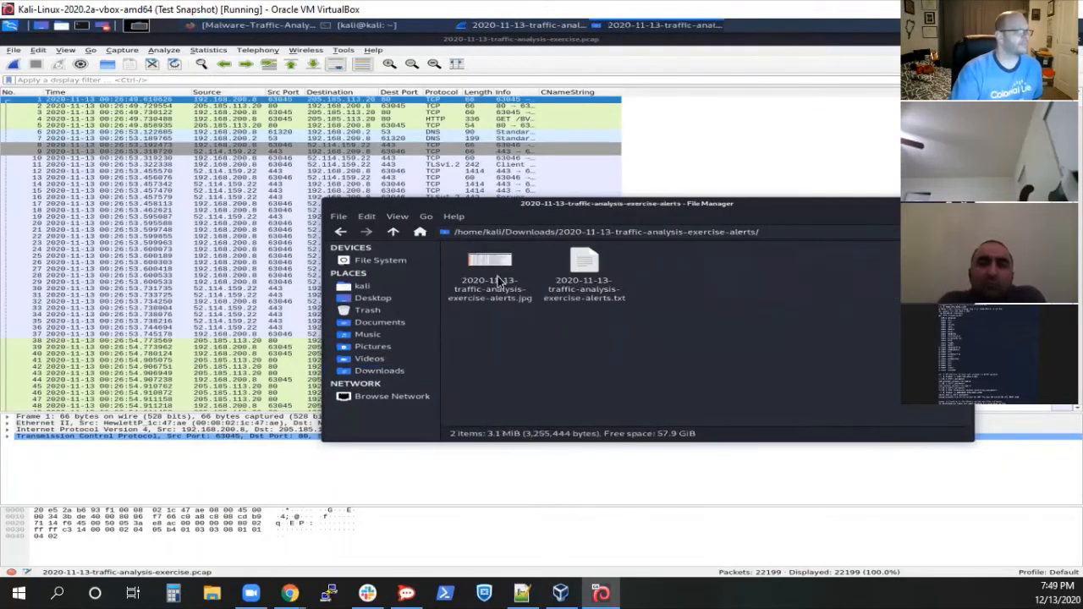
{"action": "double_click", "coordinate": [490, 264]}
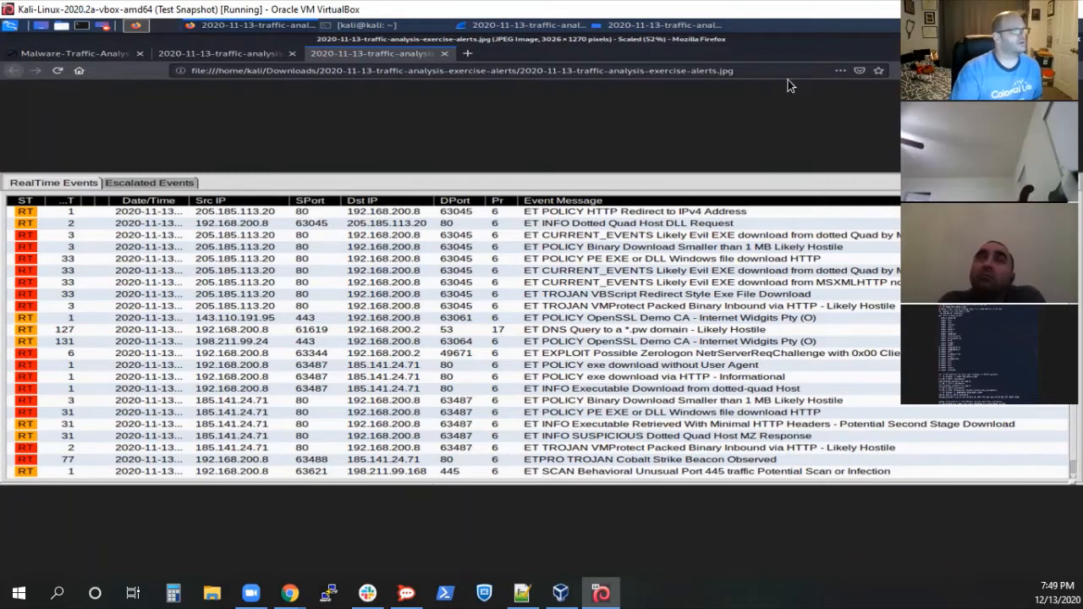
Show the capture's IPv4 endpoint statistics in Wireshark, sorted by address in descending order, and select 205.185.113.20.
{"action": "left_click", "coordinate": [546, 25]}
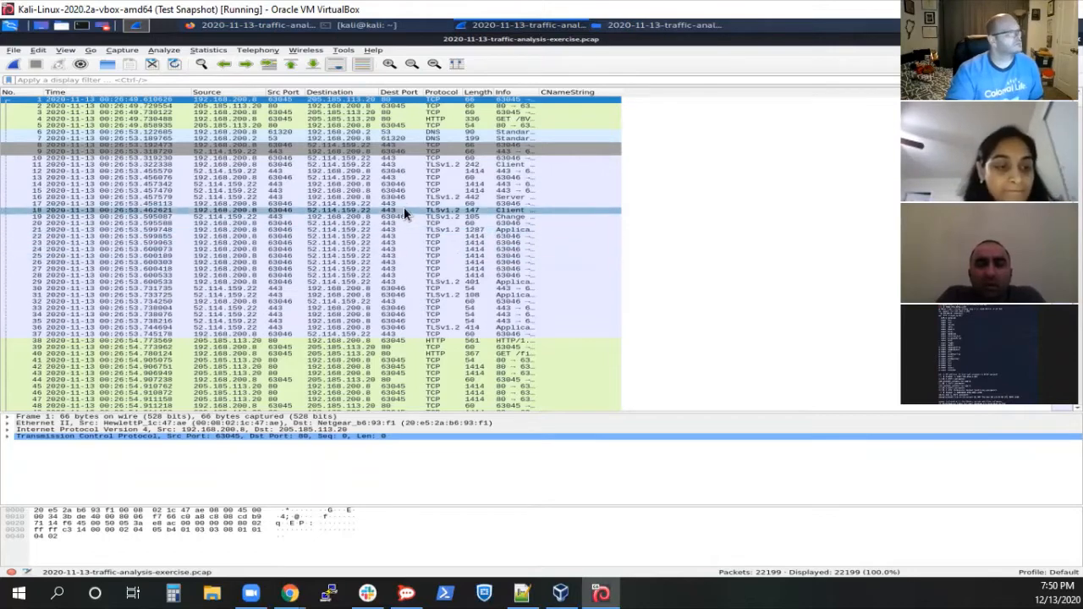
{"action": "left_click", "coordinate": [209, 50]}
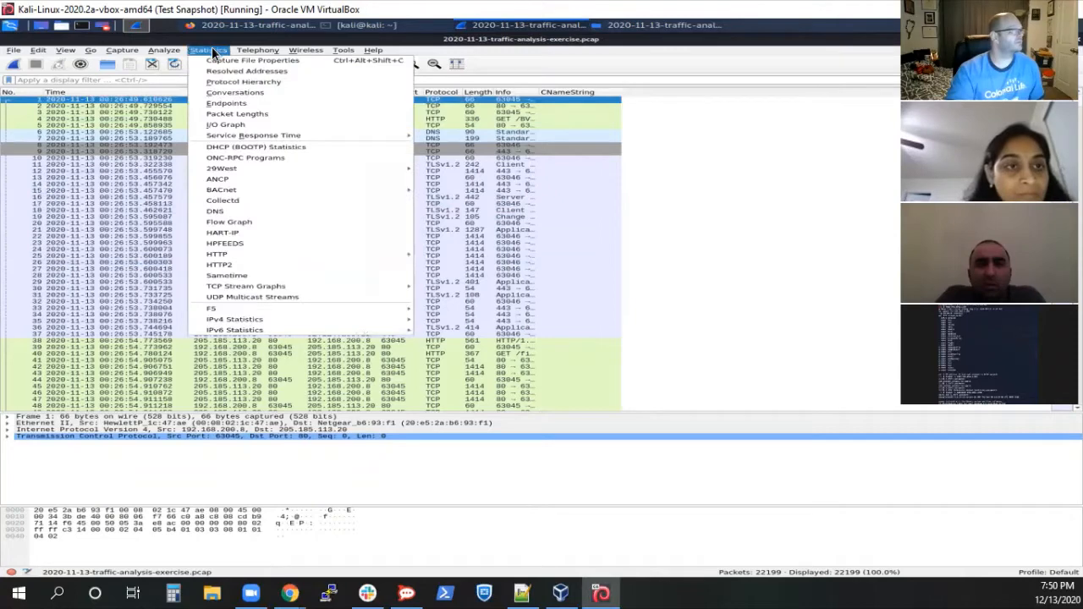
{"action": "left_click", "coordinate": [224, 103]}
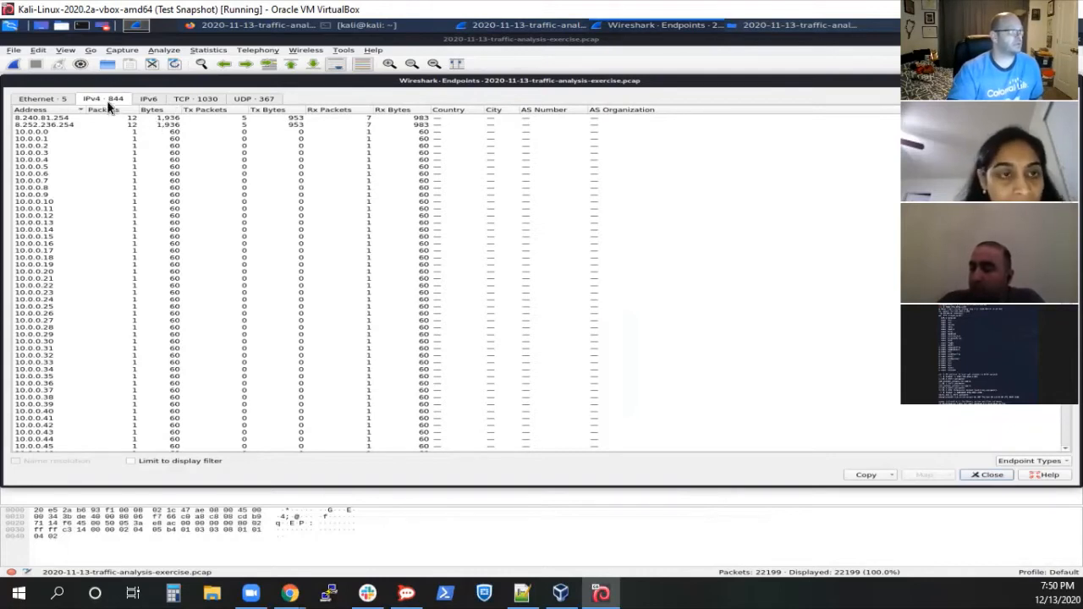
{"action": "left_click", "coordinate": [58, 109]}
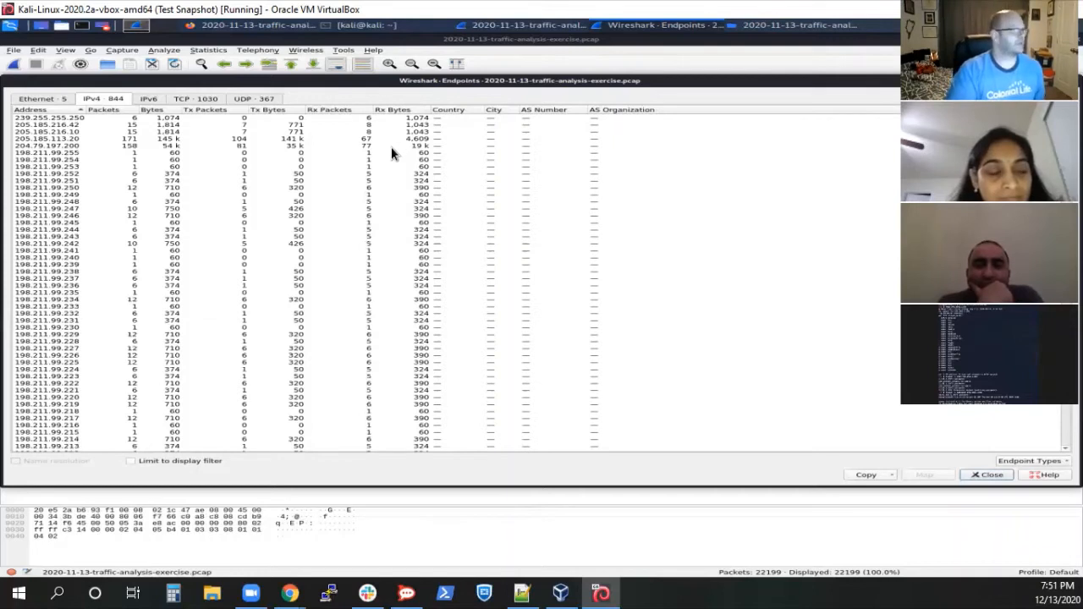
{"action": "left_click", "coordinate": [157, 138]}
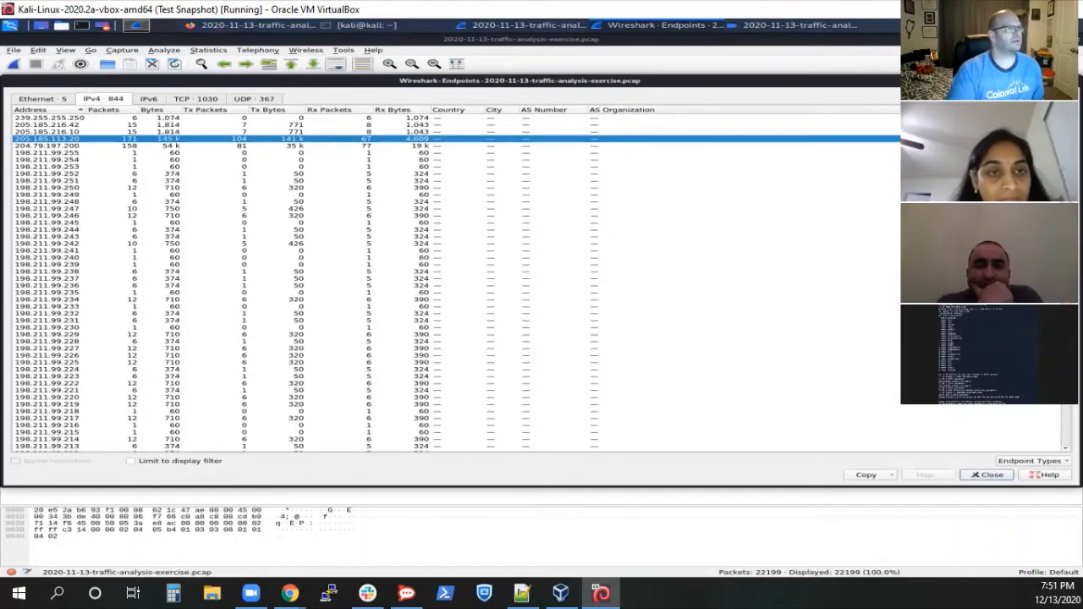
Minimise the packet capture, alerts image and file manager windows so that only the Endpoints window stays on the desktop.
{"action": "left_click", "coordinate": [1047, 39]}
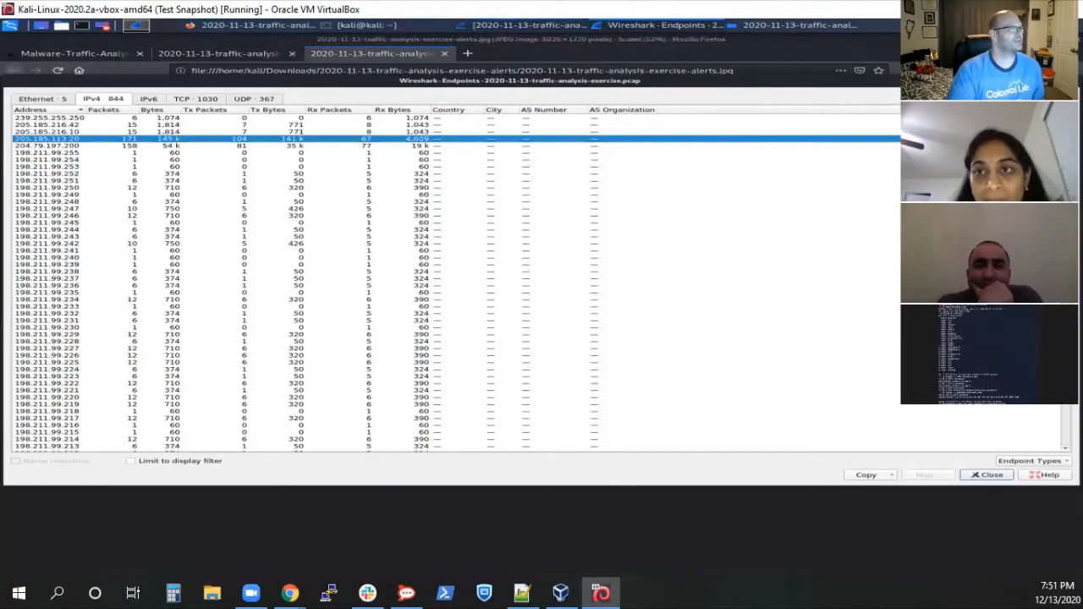
{"action": "left_click", "coordinate": [1047, 39]}
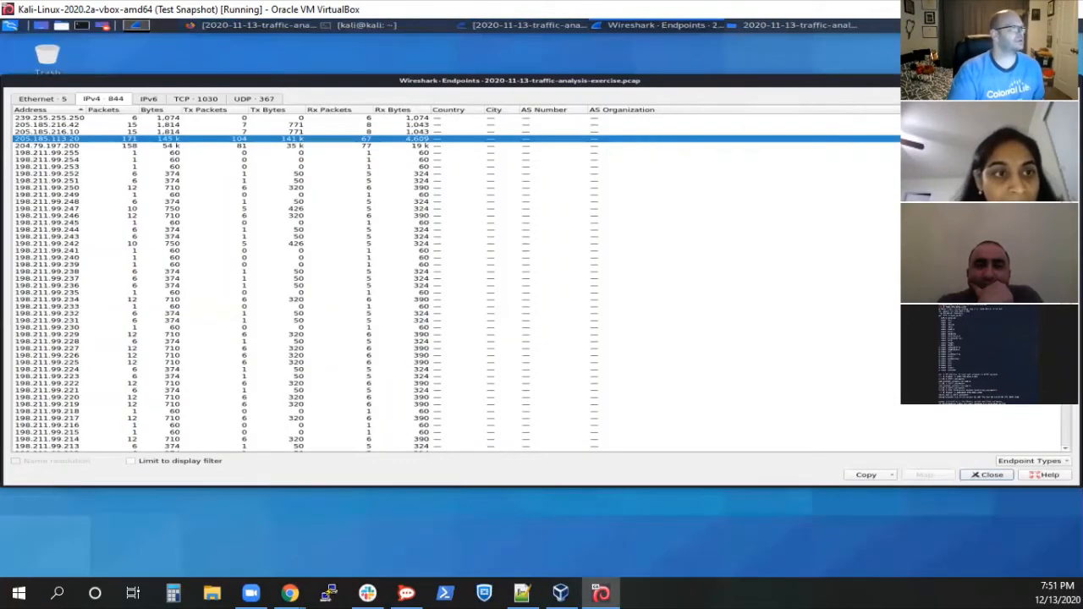
{"action": "left_click", "coordinate": [1047, 80]}
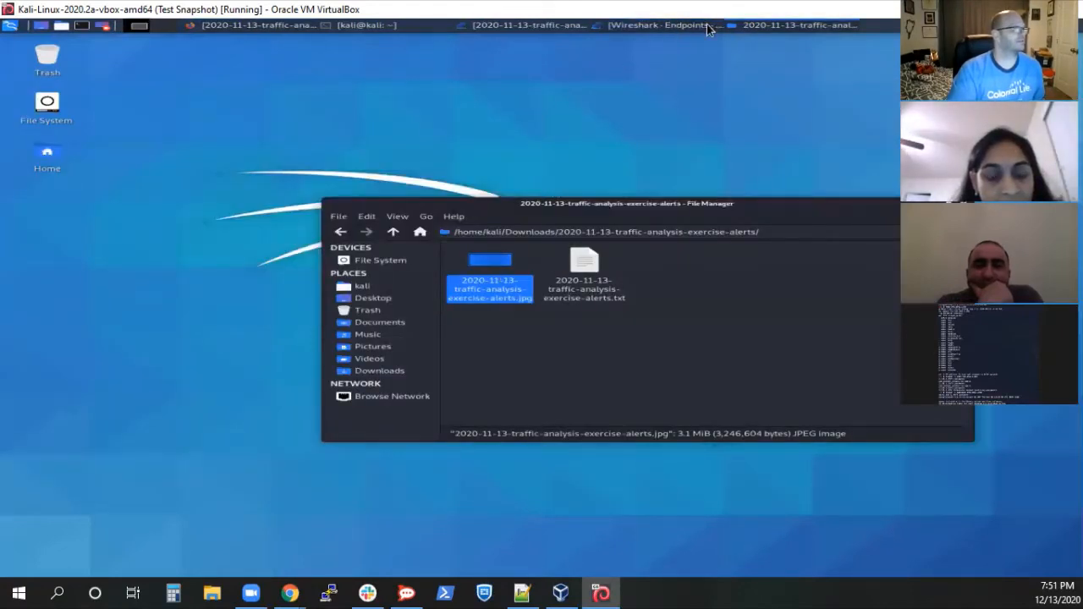
{"action": "left_click", "coordinate": [761, 22]}
{"action": "left_click", "coordinate": [655, 23]}
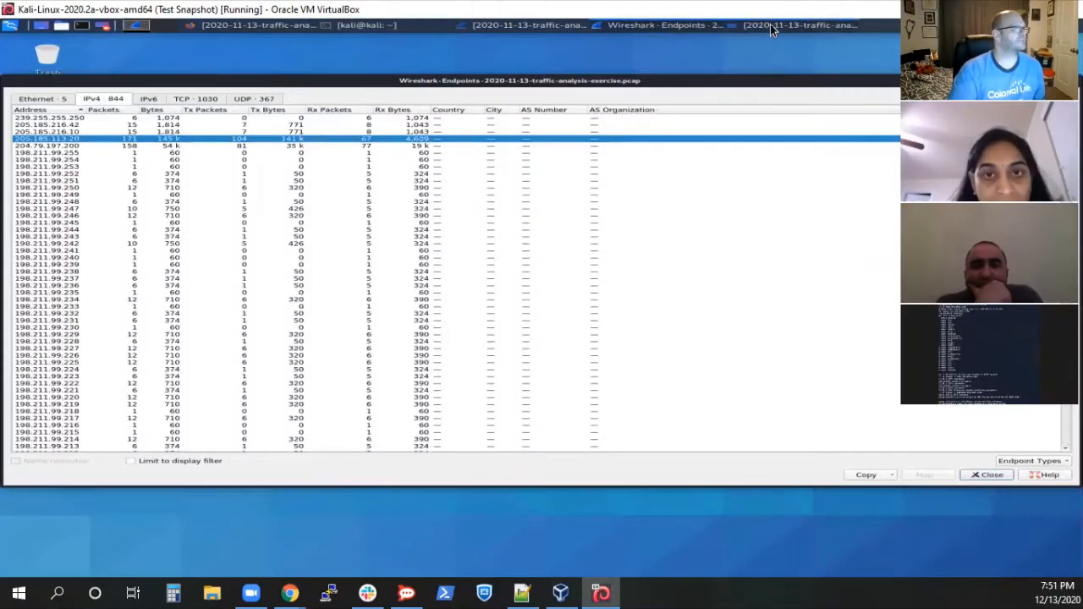
Restore the terminal and the Firefox alerts image, and close the 2020-11-13-traffic-analysis-exercise-alerts folder window.
{"action": "left_click", "coordinate": [770, 23]}
{"action": "left_click", "coordinate": [363, 23]}
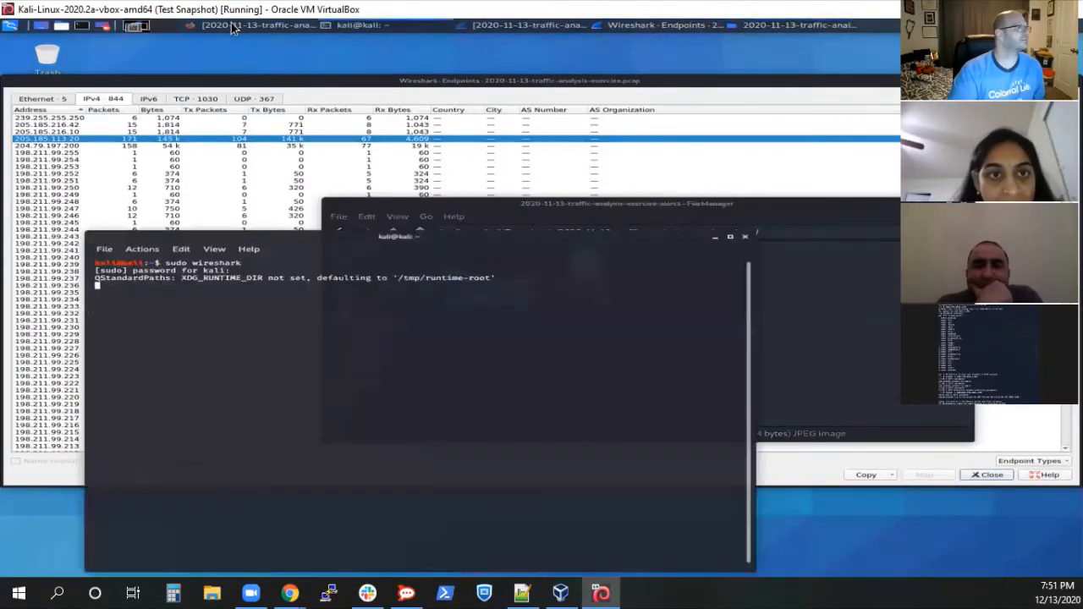
{"action": "left_click", "coordinate": [234, 26]}
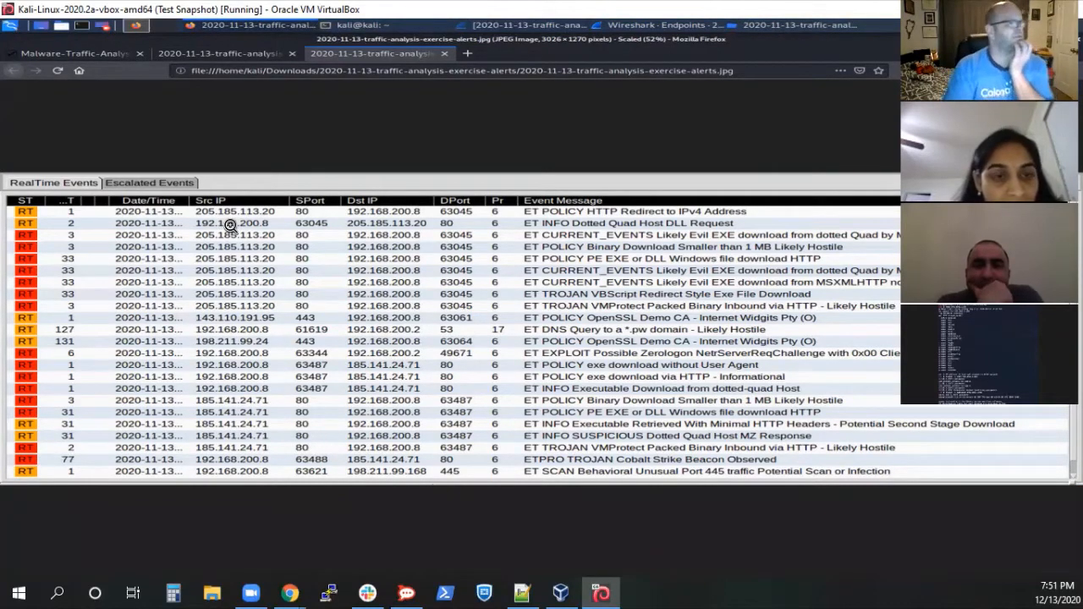
{"action": "left_click", "coordinate": [779, 27]}
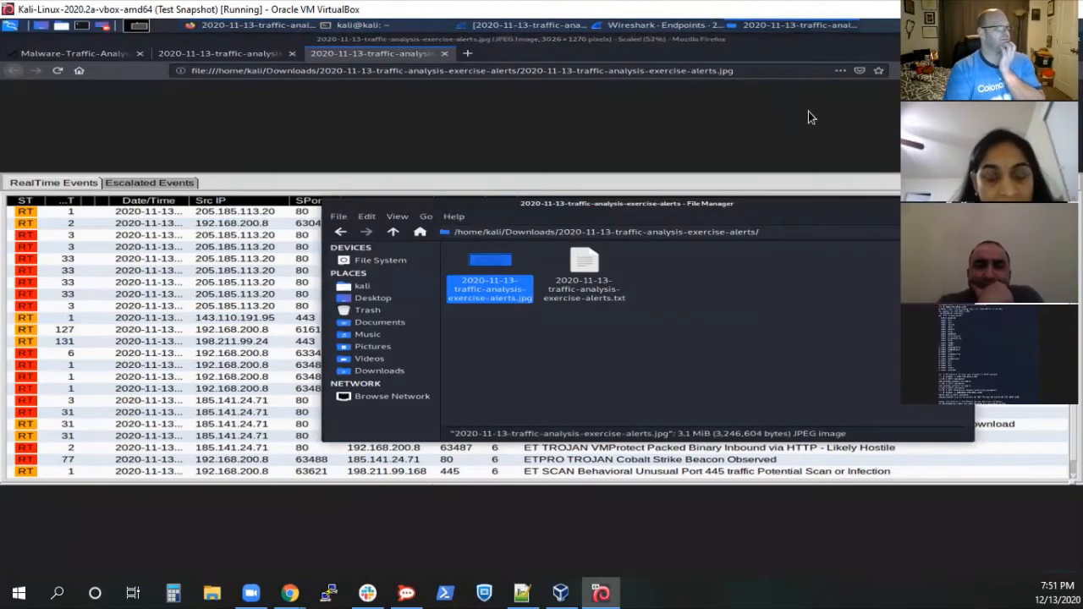
{"action": "left_click", "coordinate": [848, 30]}
{"action": "left_click", "coordinate": [852, 29]}
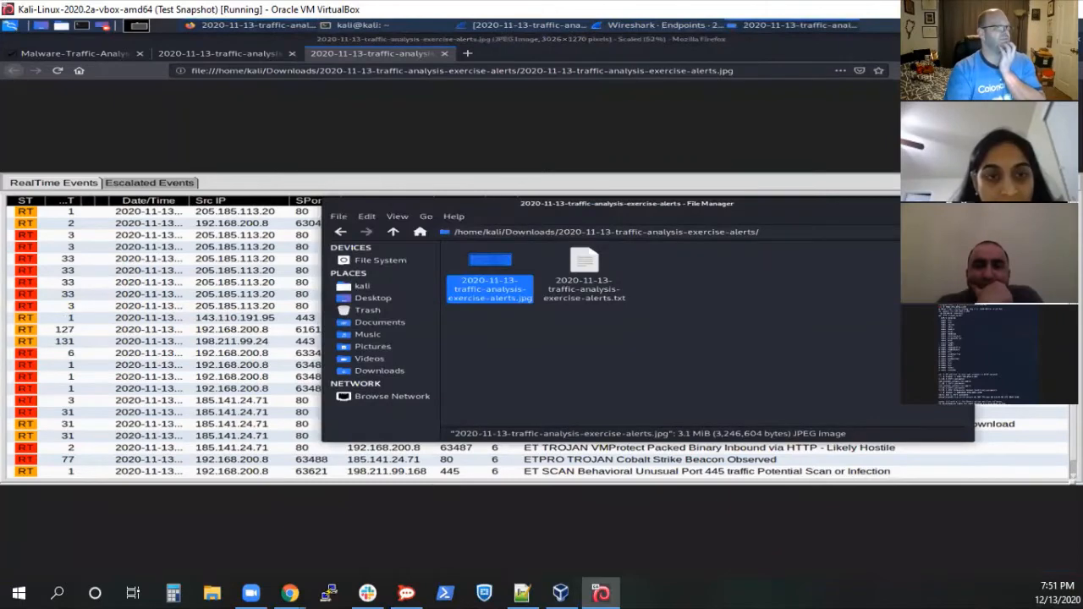
{"action": "left_click", "coordinate": [965, 203]}
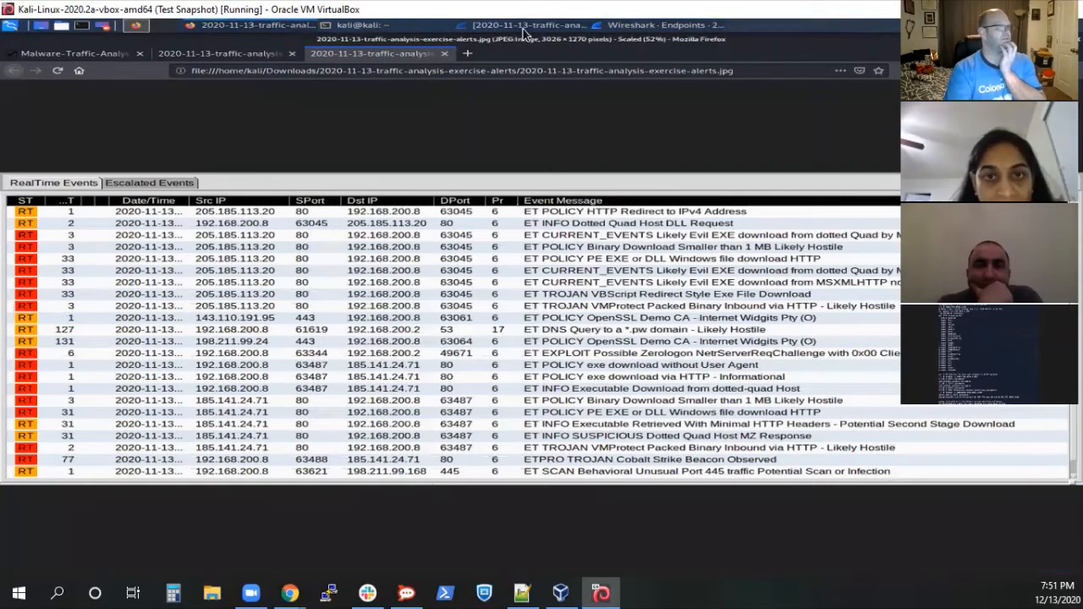
Apply 205.185.113.20 from the IPv4 endpoint list as the capture's display filter, and close the Endpoints window.
{"action": "left_click", "coordinate": [613, 25]}
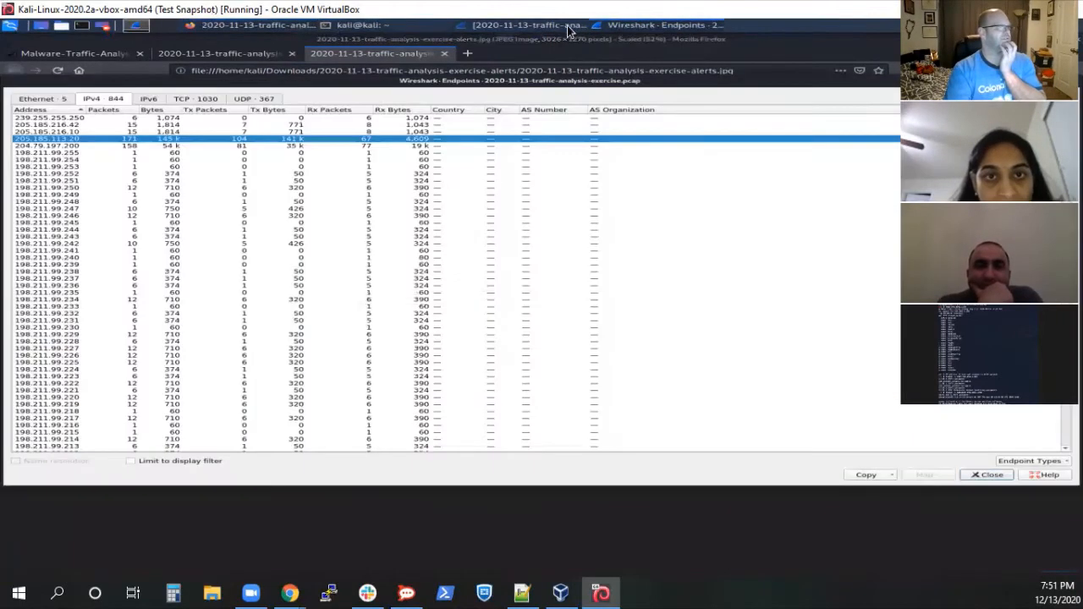
{"action": "right_click", "coordinate": [72, 139]}
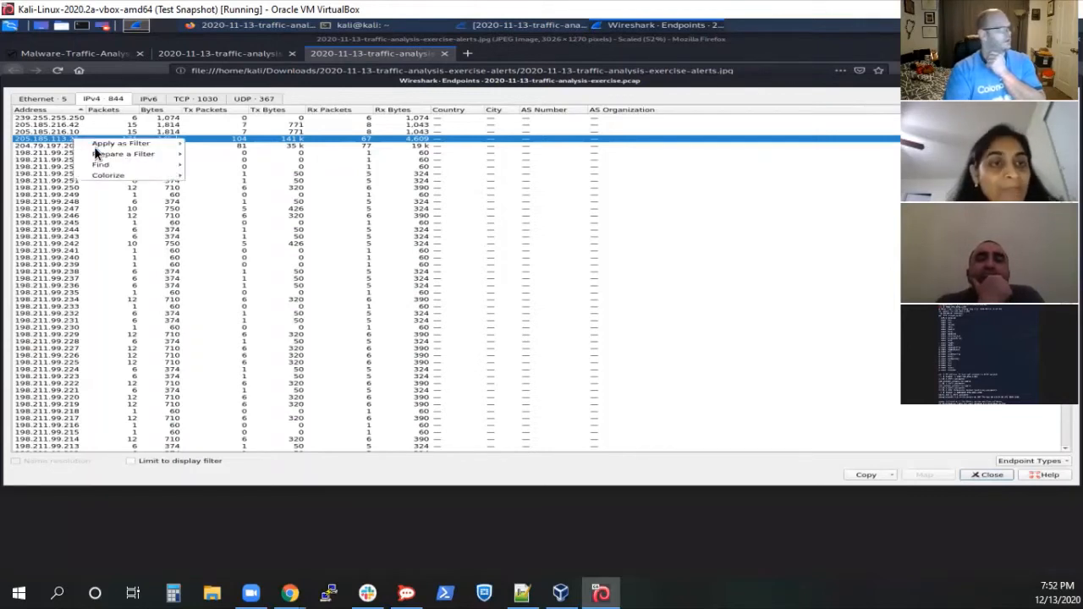
{"action": "mouse_move", "coordinate": [127, 143]}
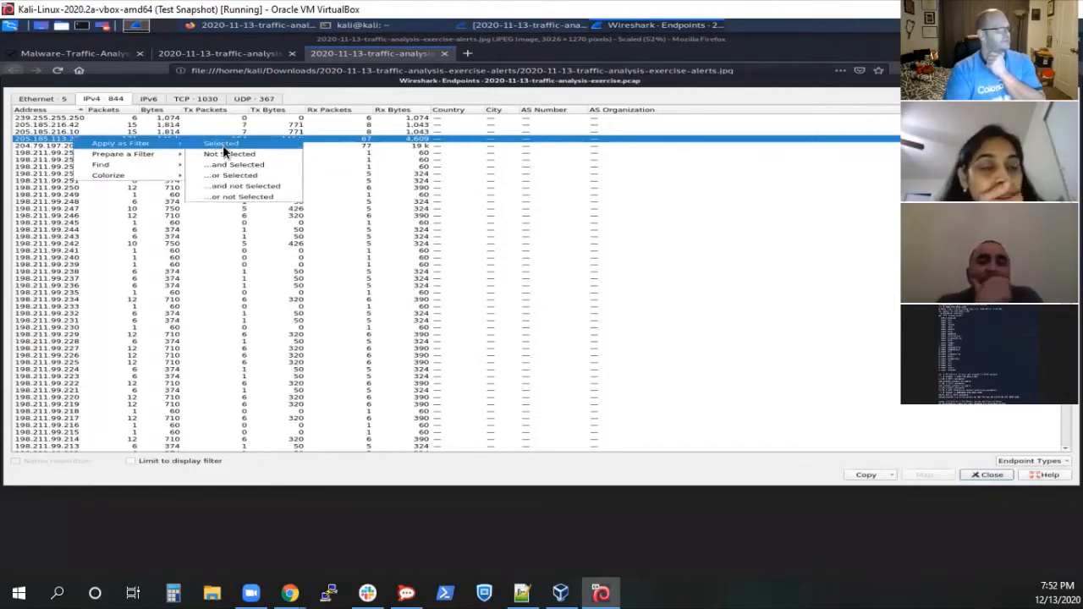
{"action": "left_click", "coordinate": [223, 144]}
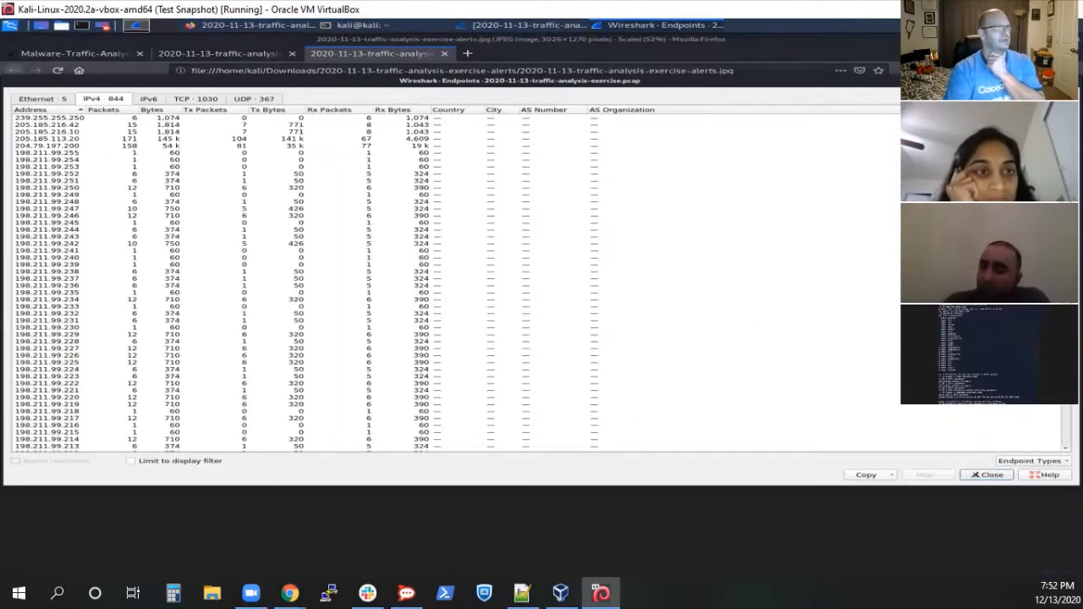
{"action": "left_click", "coordinate": [987, 475]}
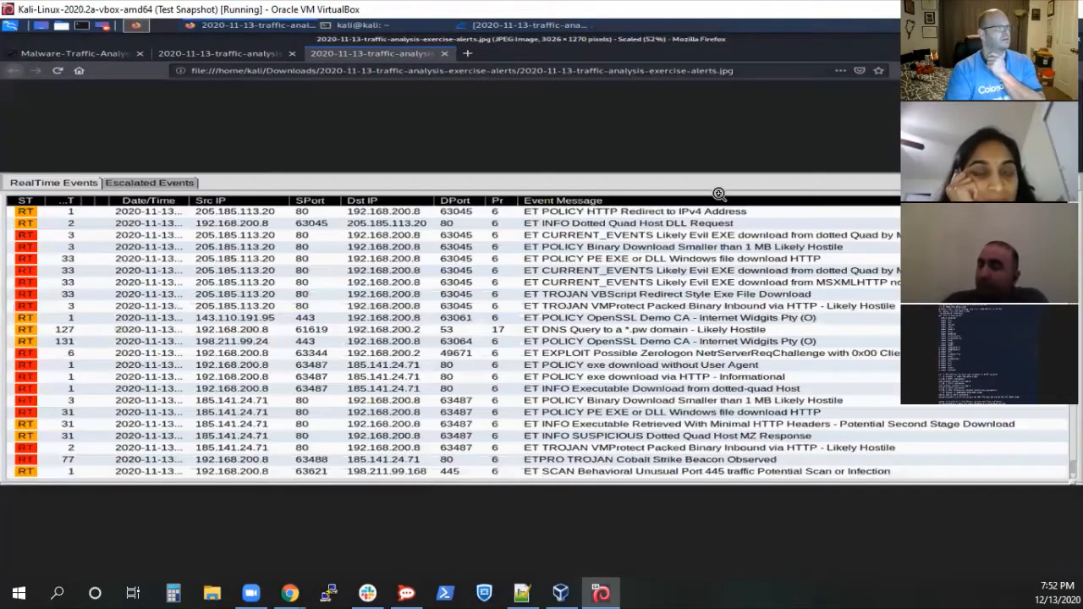
Look over the Quiethub exercise page in Firefox and bring the filtered packet capture back to the front.
{"action": "left_click", "coordinate": [227, 58]}
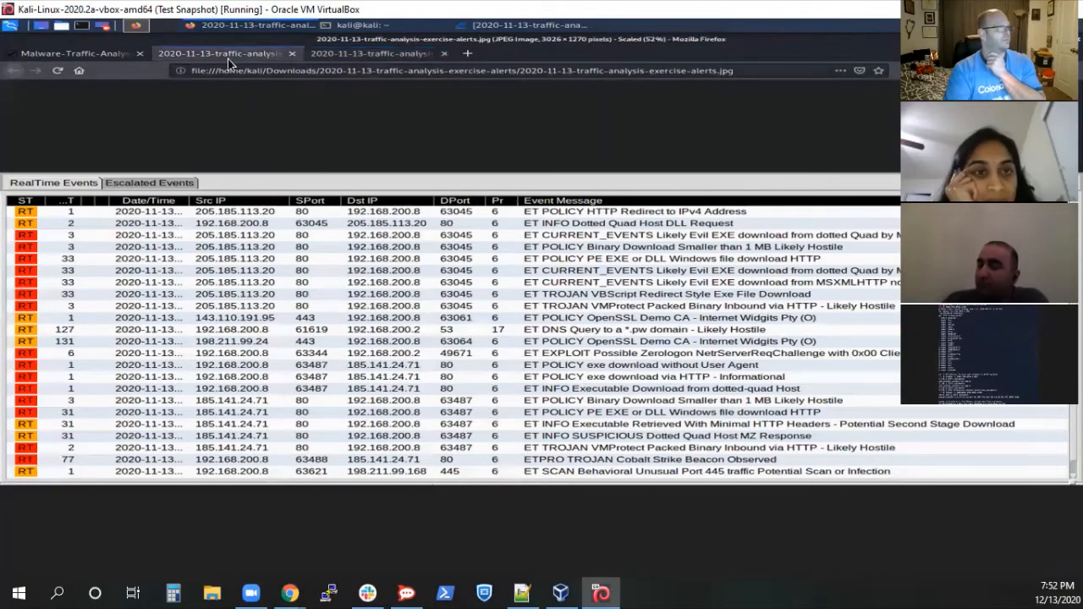
{"action": "left_click", "coordinate": [96, 53]}
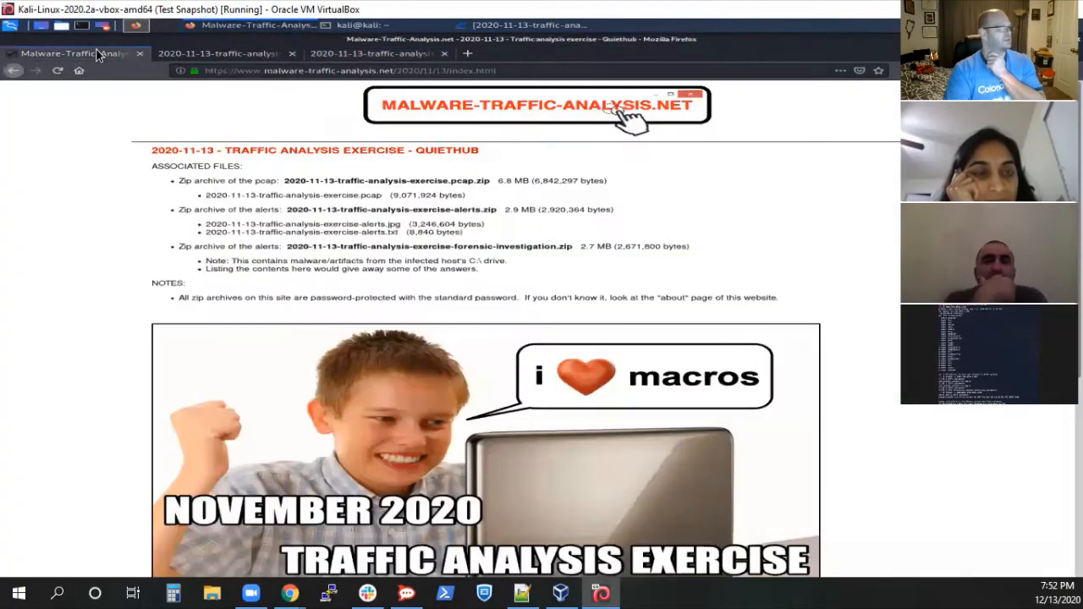
{"action": "left_click", "coordinate": [209, 52]}
{"action": "left_click", "coordinate": [497, 27]}
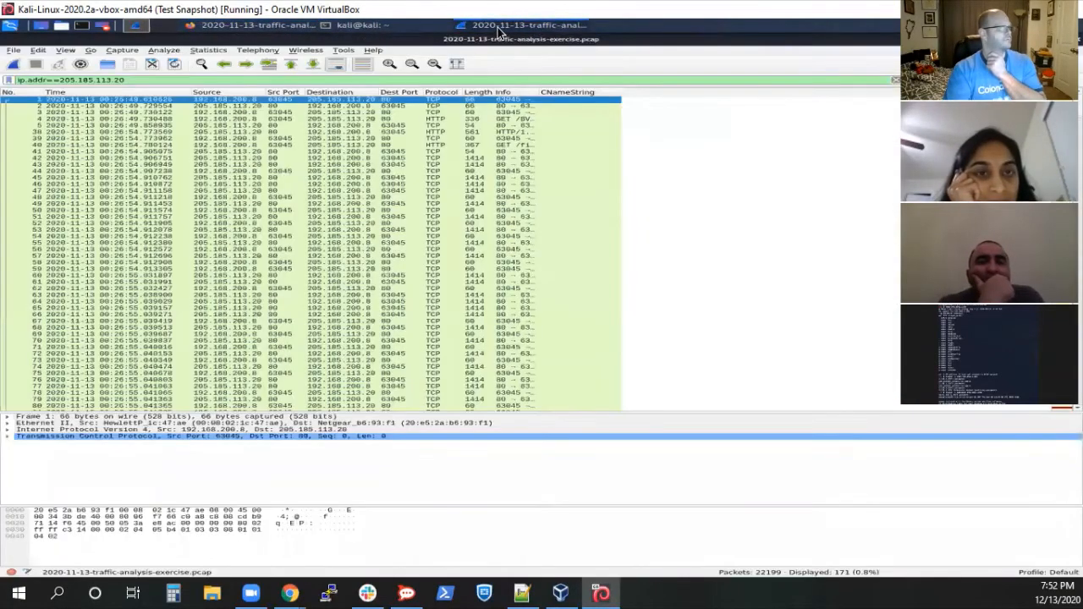
{"action": "left_click", "coordinate": [498, 27]}
{"action": "left_click", "coordinate": [498, 27]}
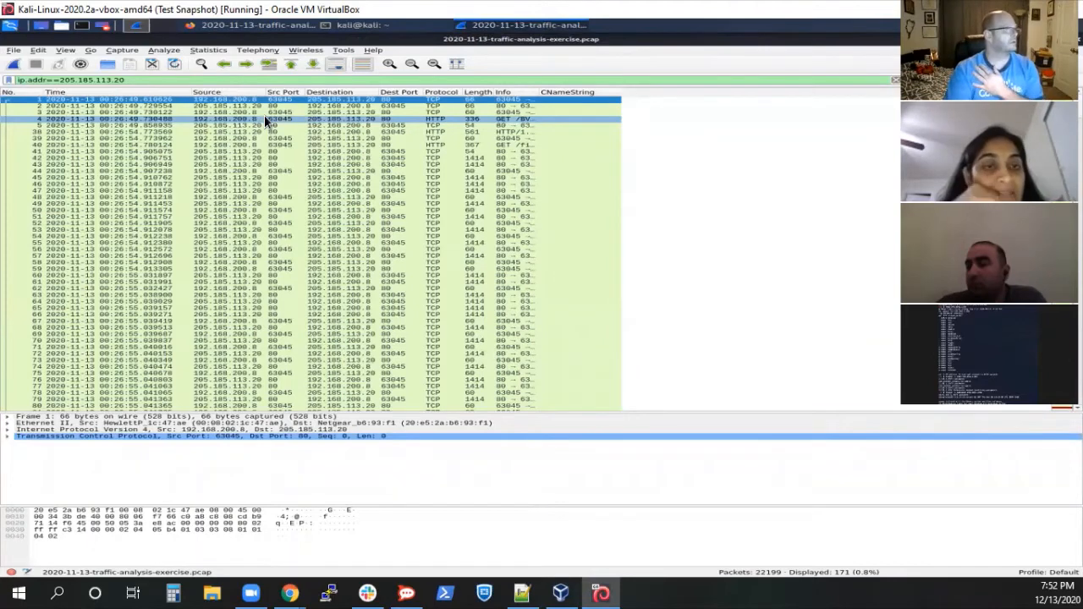
Show the Protocol Hierarchy statistics for the traffic filtered to 205.185.113.20.
{"action": "left_click", "coordinate": [207, 50]}
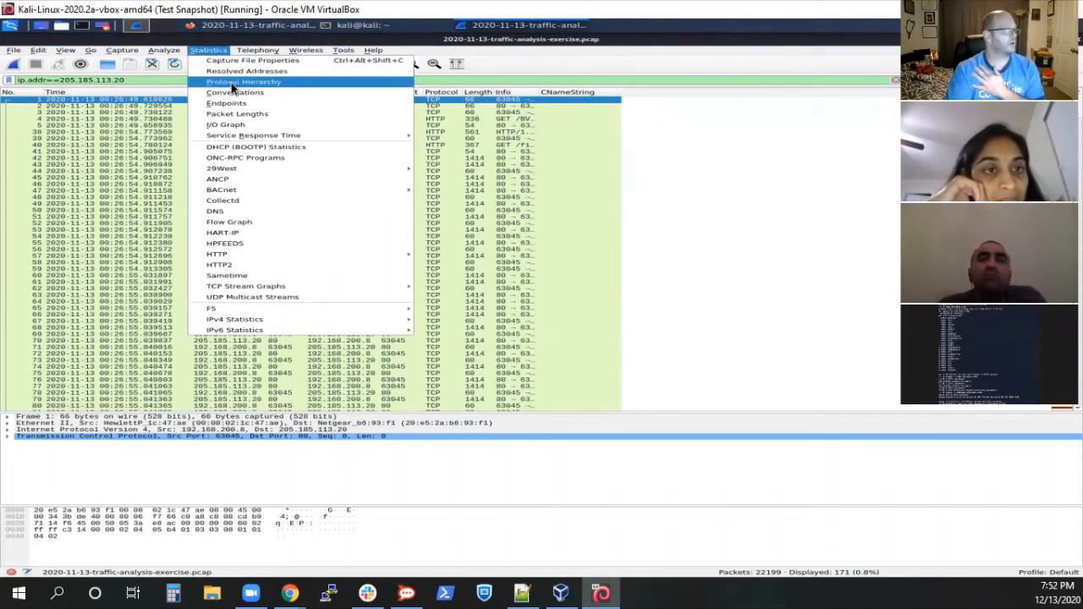
{"action": "left_click", "coordinate": [531, 66]}
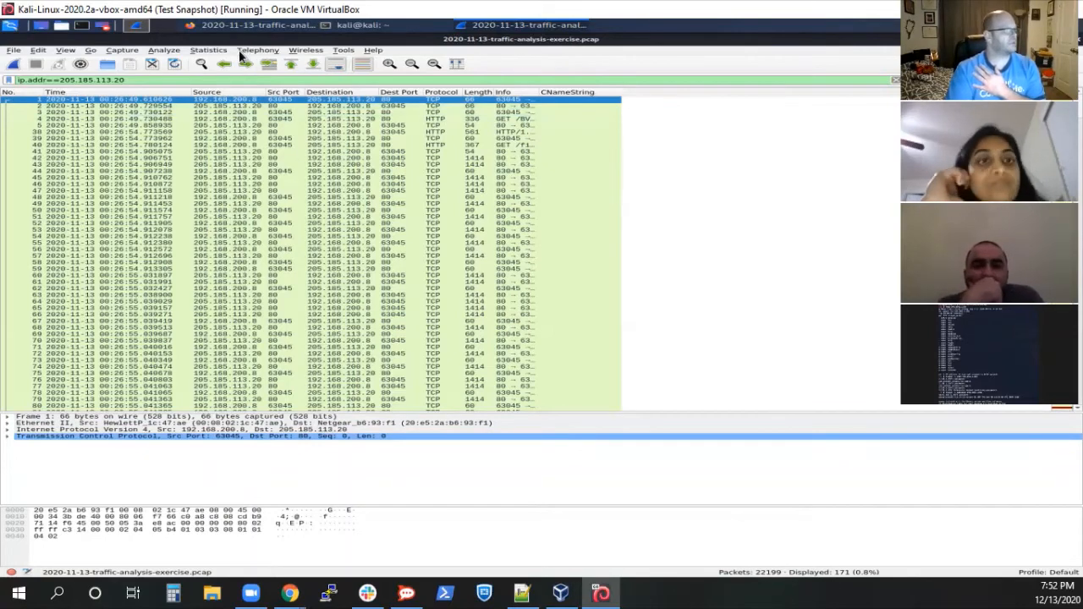
{"action": "left_click", "coordinate": [211, 51]}
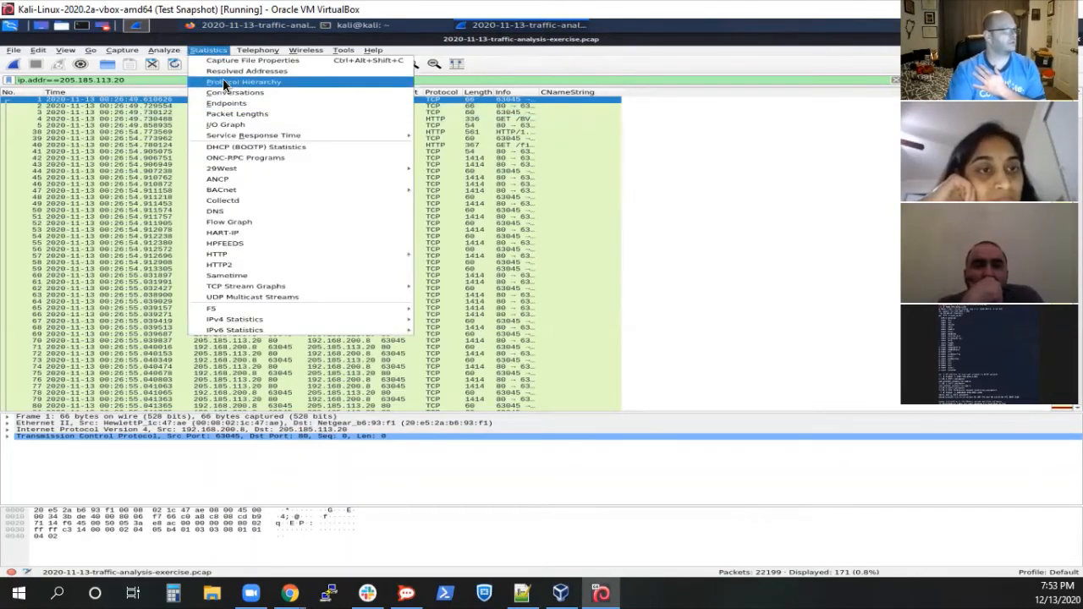
{"action": "left_click", "coordinate": [222, 82]}
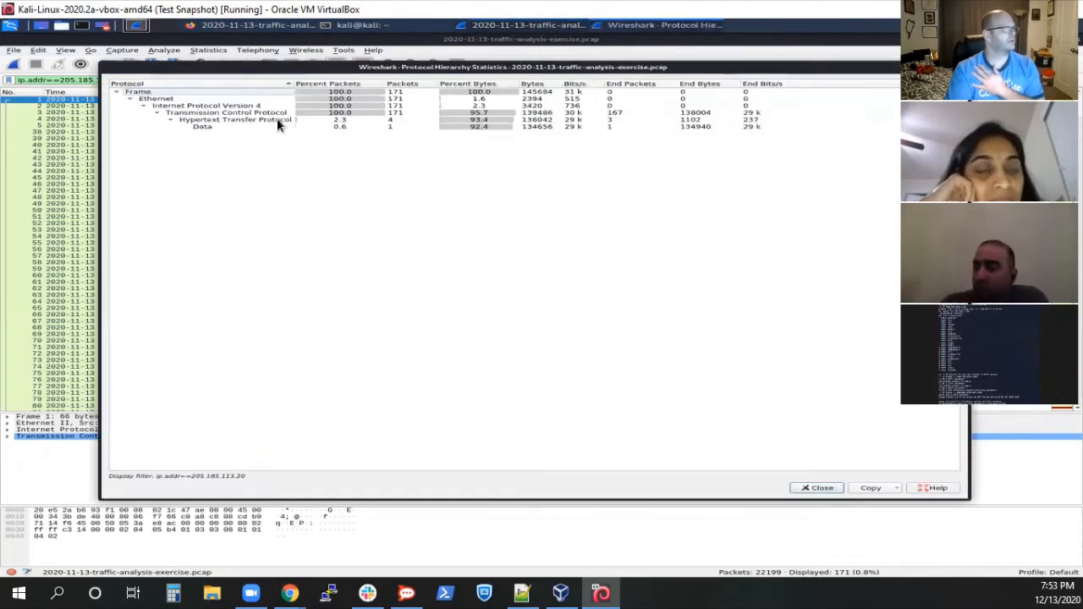
Add Hypertext Transfer Protocol to the current display filter as an "and" condition, and close the Protocol Hierarchy statistics.
{"action": "left_click", "coordinate": [190, 120]}
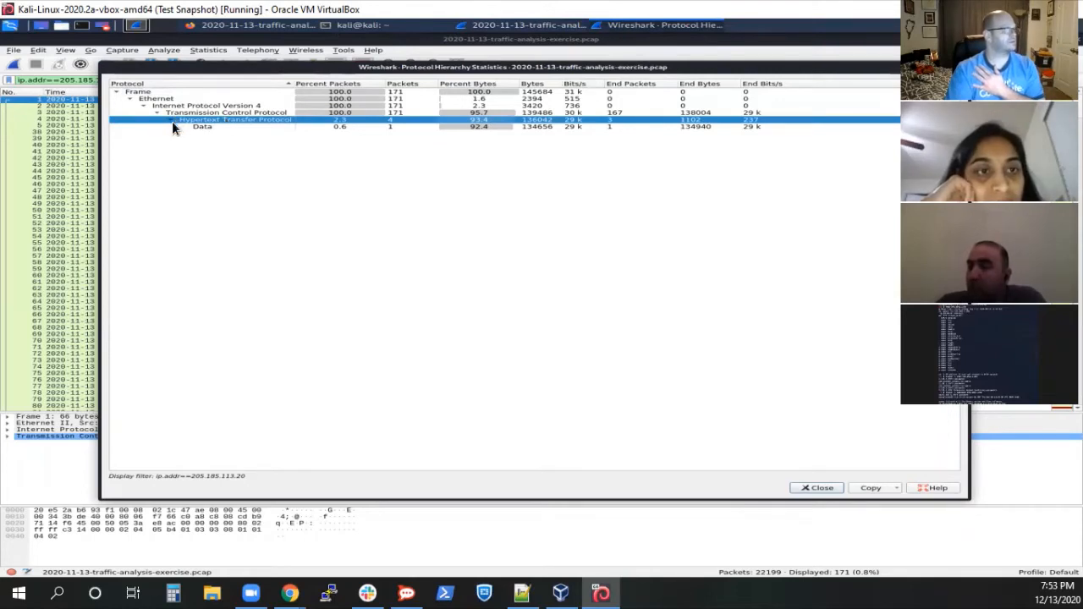
{"action": "left_click", "coordinate": [172, 121]}
{"action": "left_click", "coordinate": [171, 121]}
{"action": "right_click", "coordinate": [193, 121]}
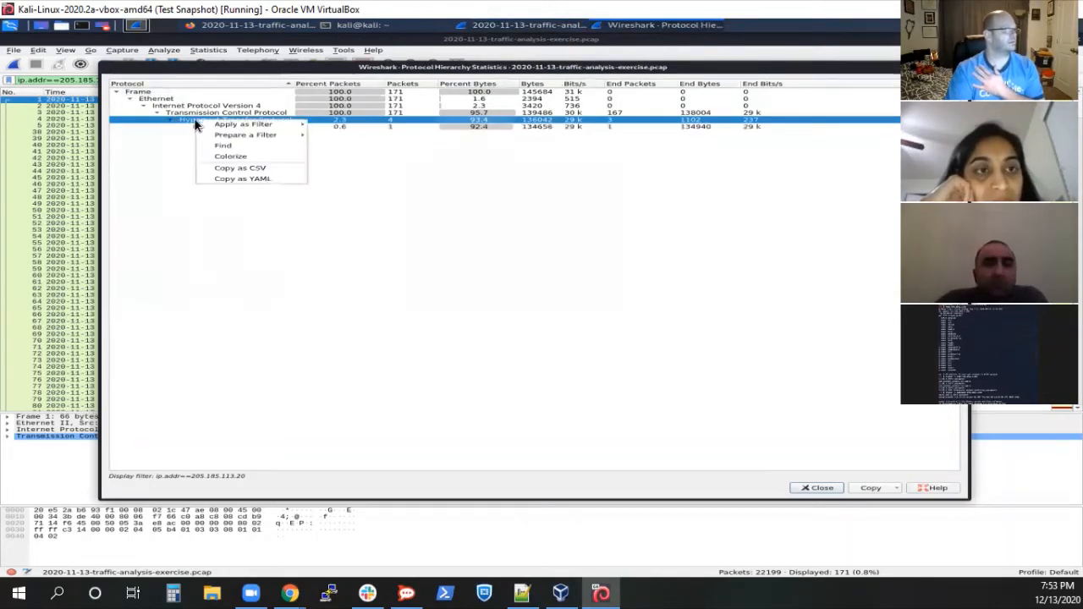
{"action": "mouse_move", "coordinate": [240, 126]}
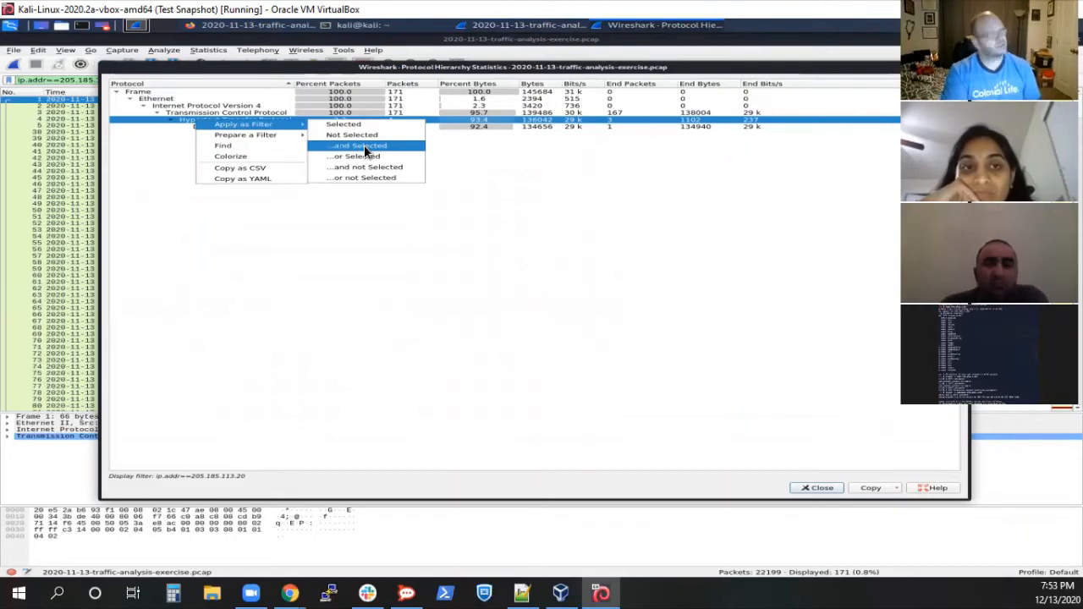
{"action": "left_click", "coordinate": [364, 145]}
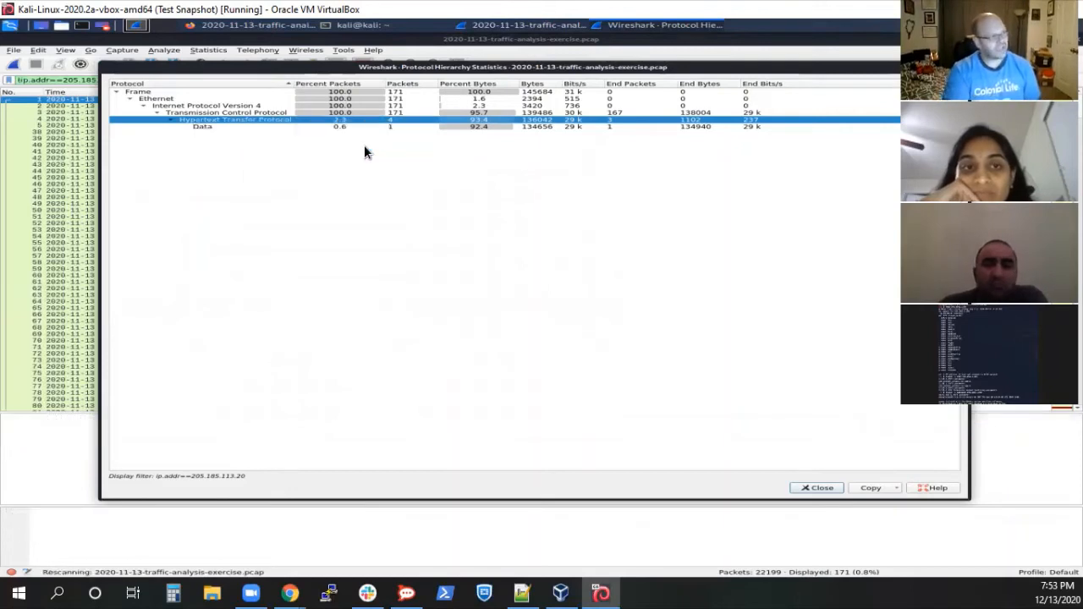
{"action": "left_click", "coordinate": [817, 489]}
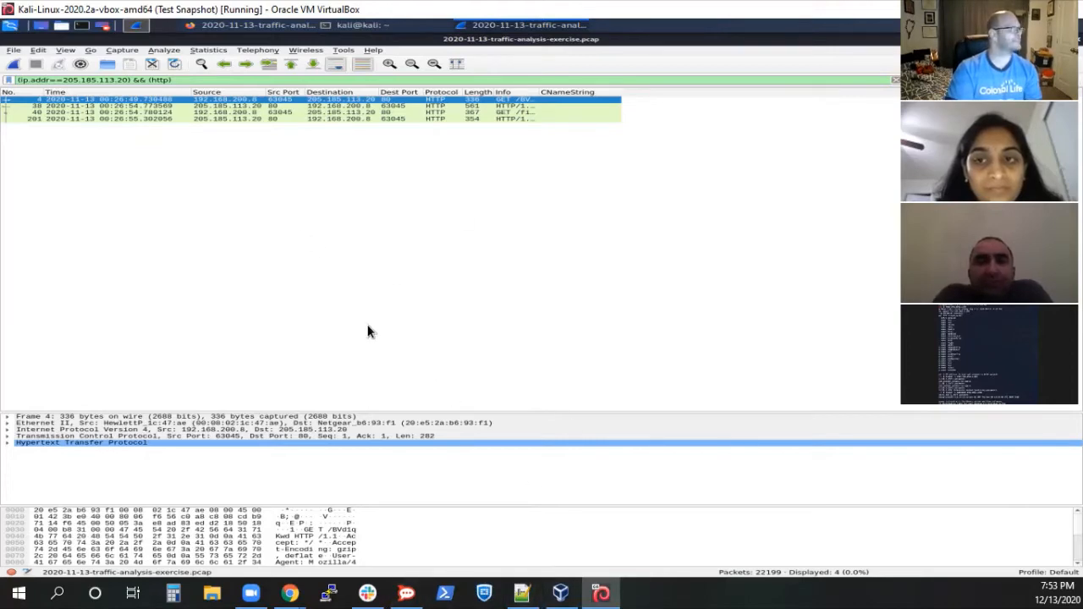
Glance at the alerts image in Firefox and return to the HTTP-filtered packets in Wireshark.
{"action": "key", "text": "alt+Tab"}
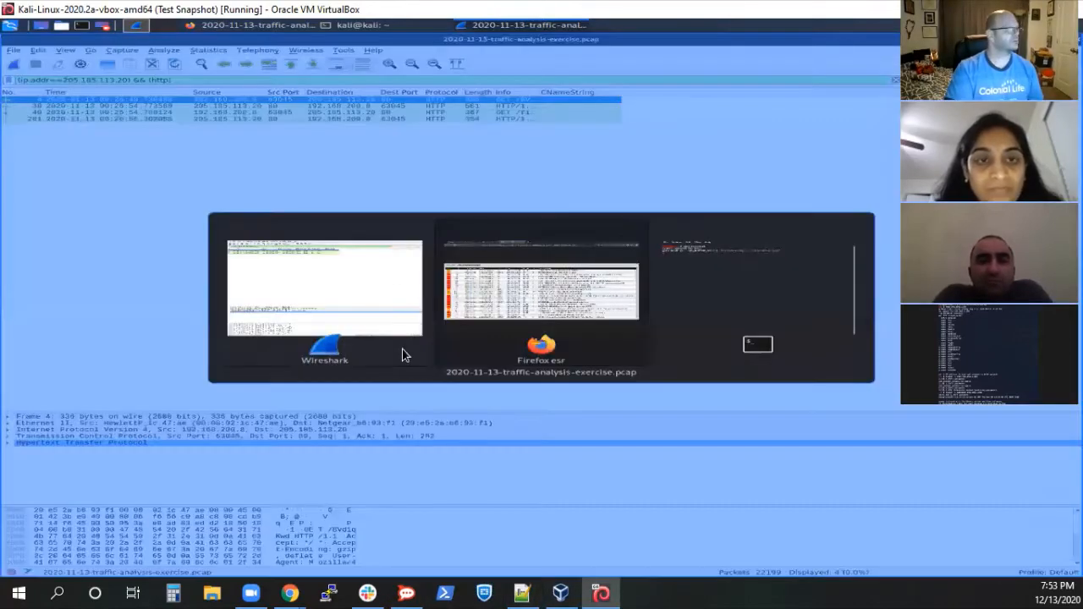
{"action": "key", "text": "alt+Tab"}
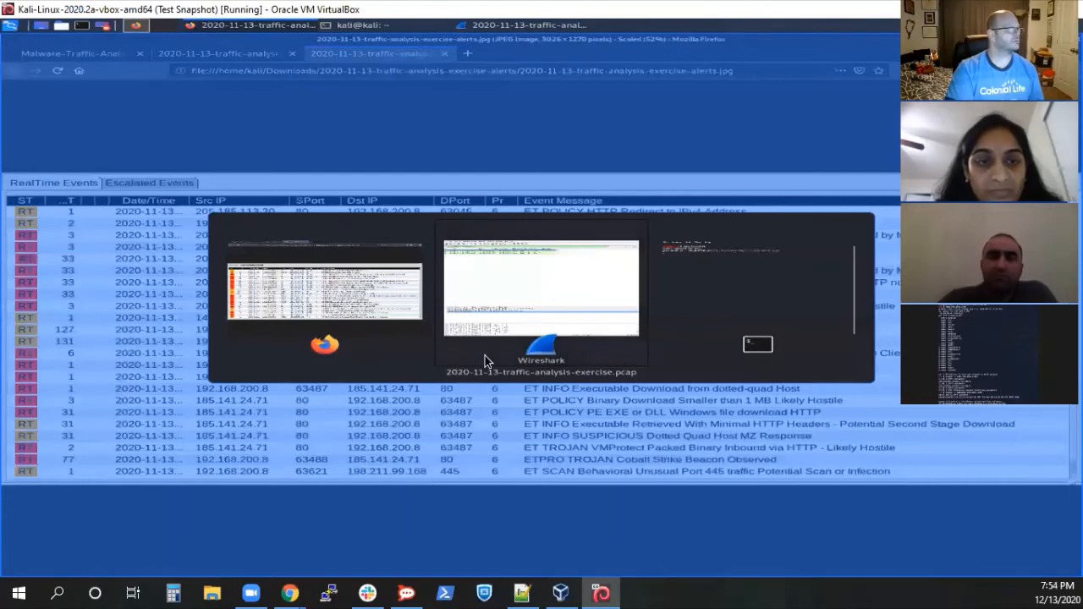
{"action": "left_click", "coordinate": [485, 356]}
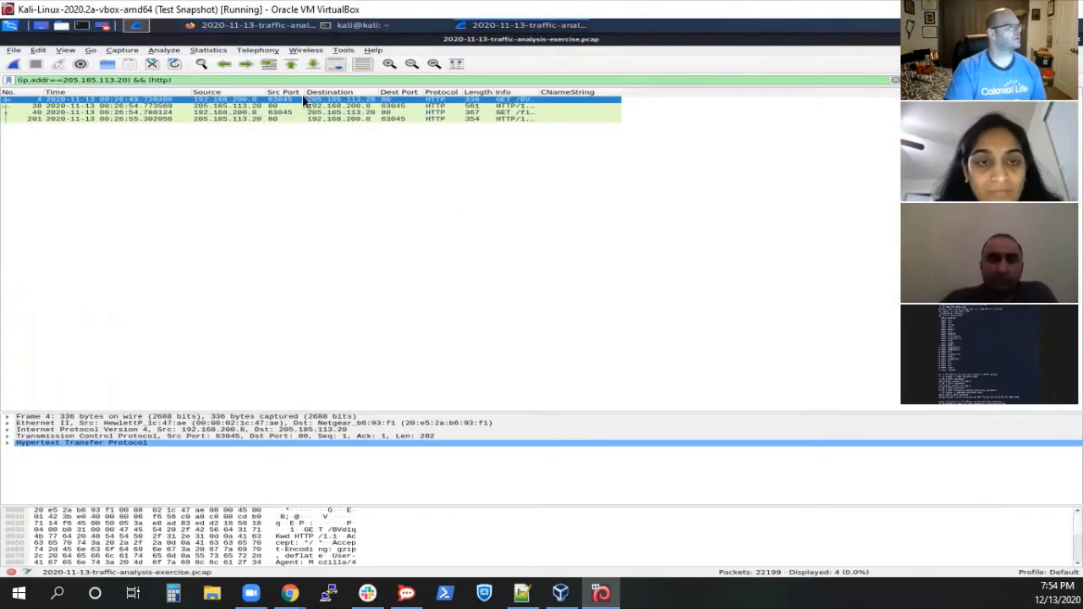
Clear the capture's display filter and reopen the IPv4 endpoint statistics with 205.185.113.20 selected.
{"action": "left_click", "coordinate": [894, 79]}
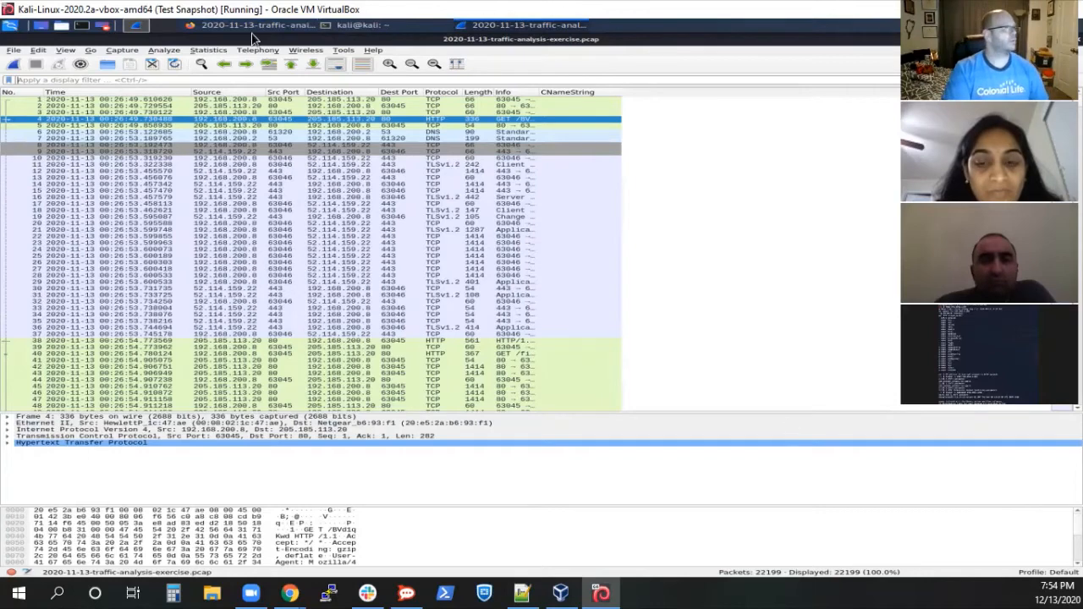
{"action": "left_click", "coordinate": [208, 50]}
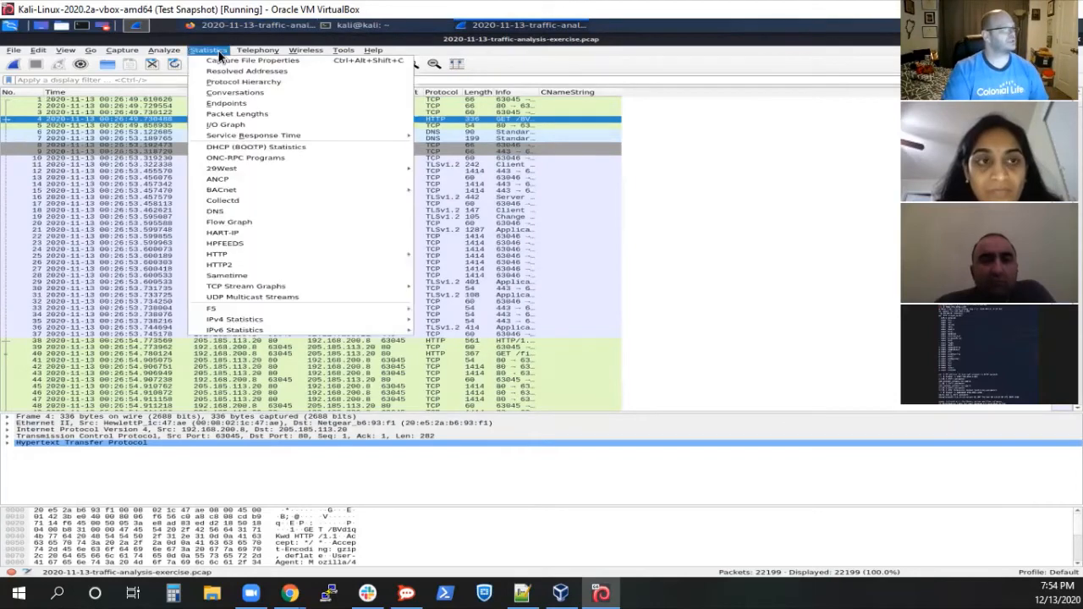
{"action": "left_click", "coordinate": [236, 105]}
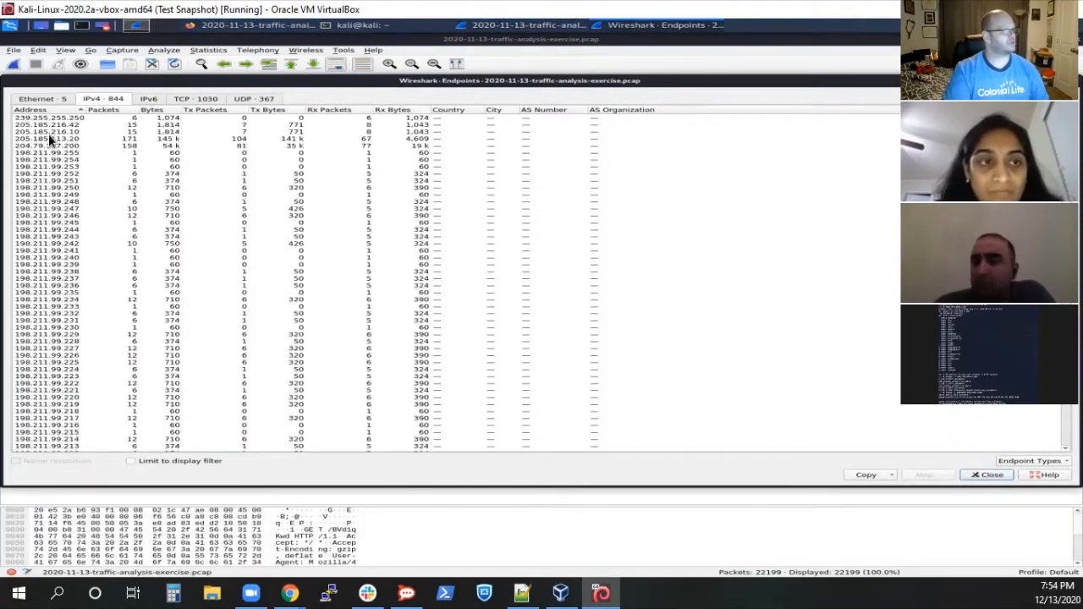
{"action": "left_click", "coordinate": [49, 137]}
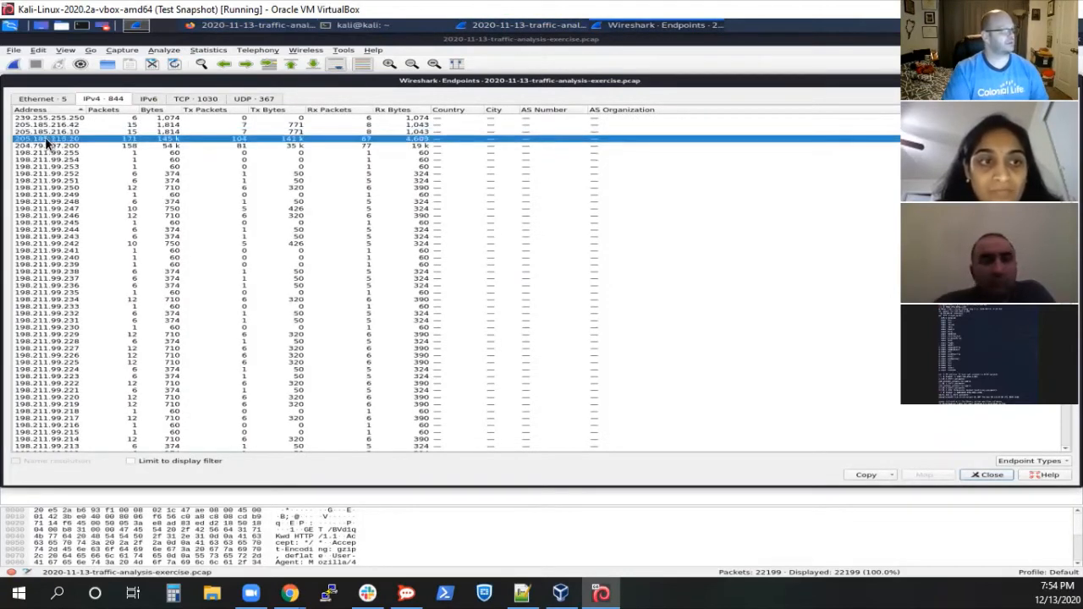
Apply the endpoint 205.185.113.20 as the display filter and close the endpoint statistics.
{"action": "right_click", "coordinate": [45, 139]}
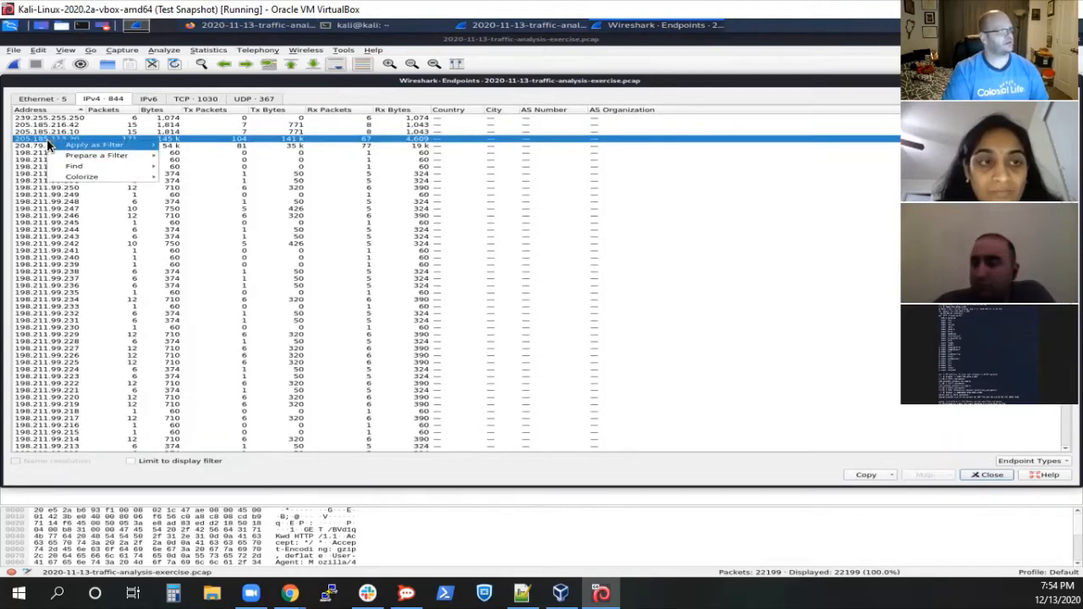
{"action": "mouse_move", "coordinate": [109, 154]}
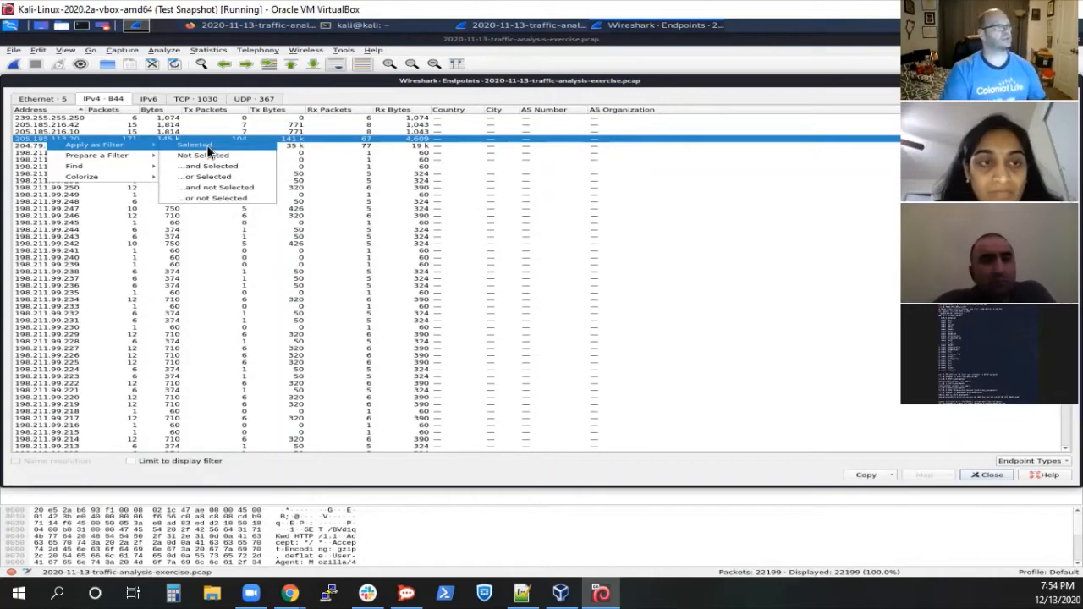
{"action": "left_click", "coordinate": [340, 82]}
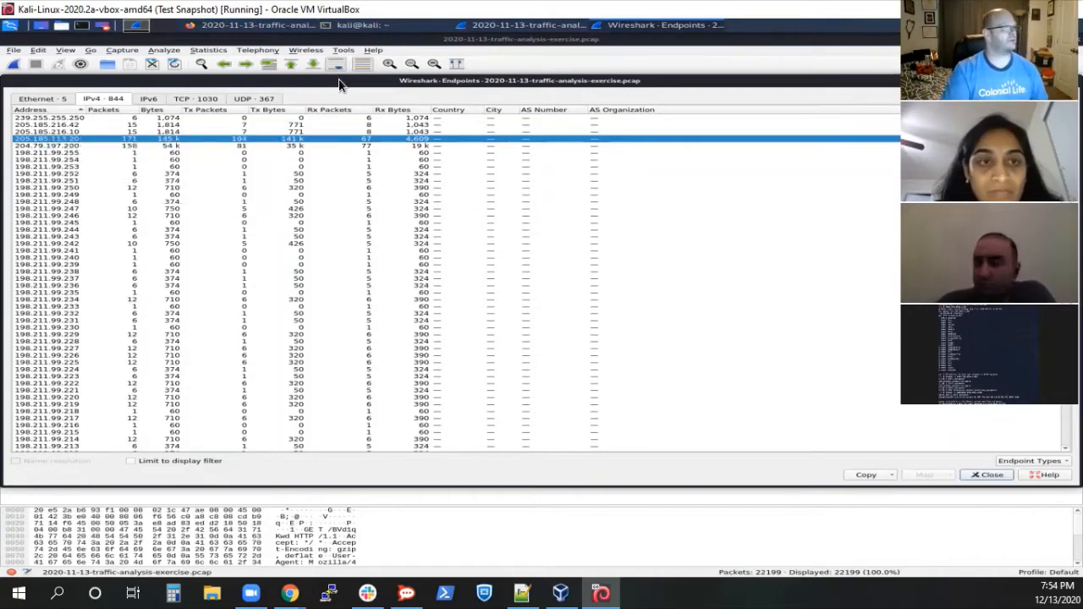
{"action": "left_click_drag", "start_coordinate": [350, 84], "coordinate": [386, 144]}
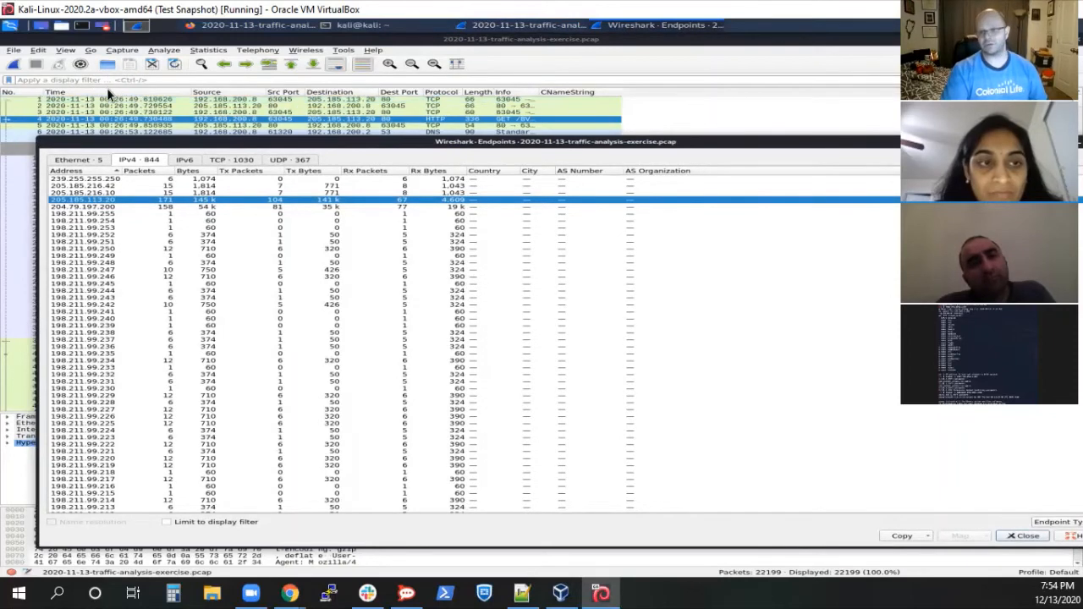
{"action": "right_click", "coordinate": [112, 197]}
{"action": "mouse_move", "coordinate": [169, 204]}
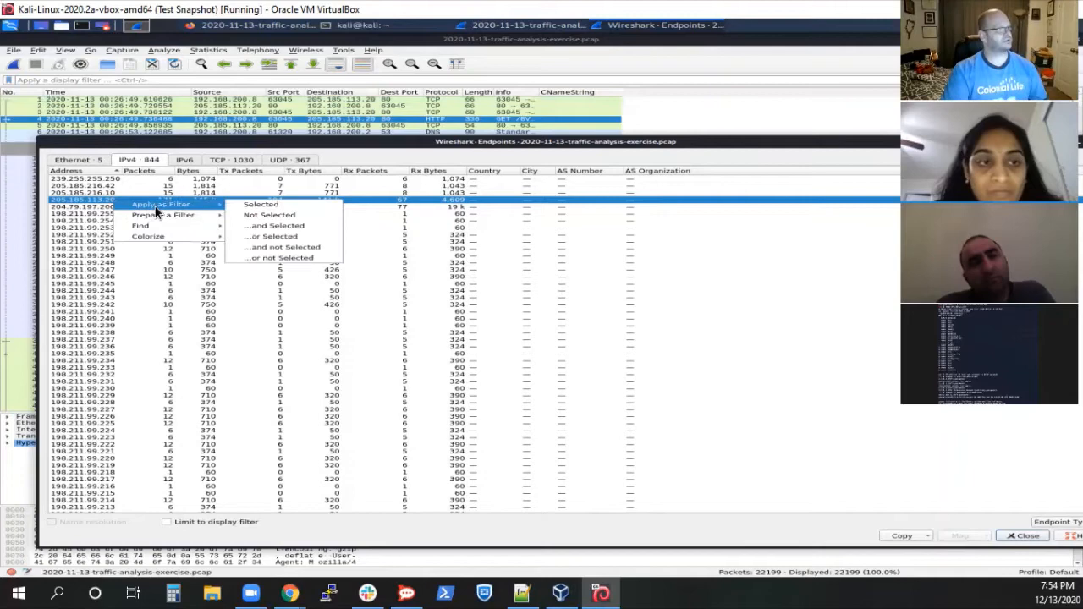
{"action": "left_click", "coordinate": [260, 205]}
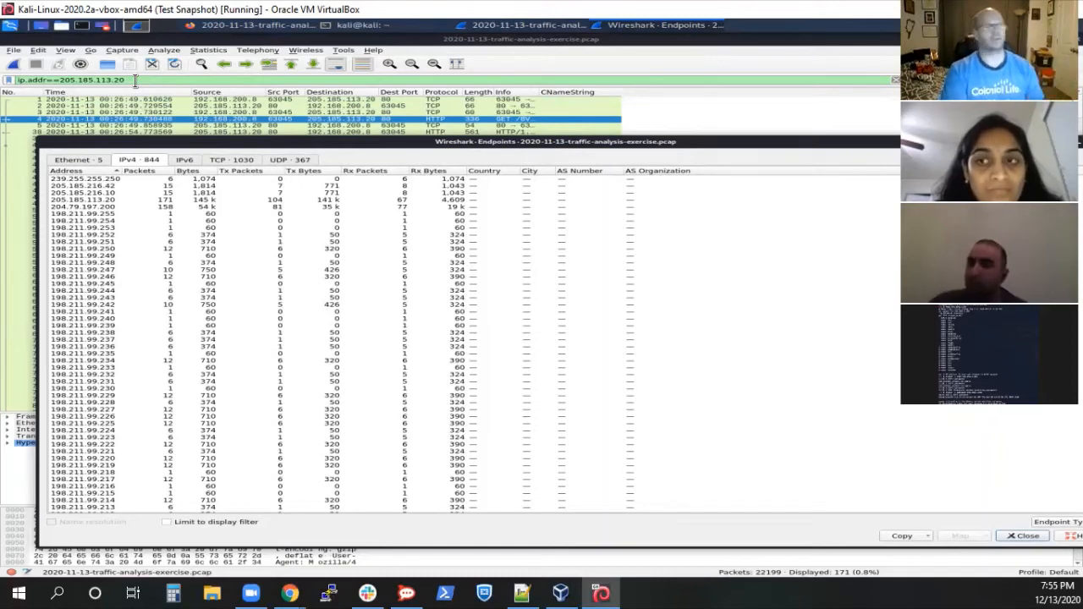
{"action": "left_click_drag", "start_coordinate": [556, 143], "coordinate": [521, 148]}
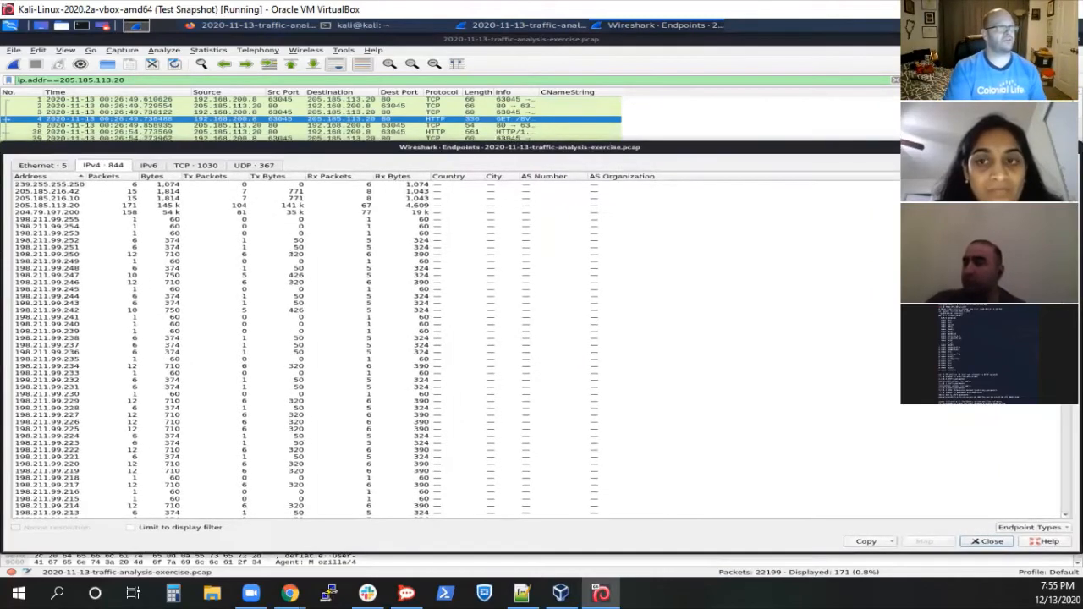
{"action": "left_click", "coordinate": [1071, 147]}
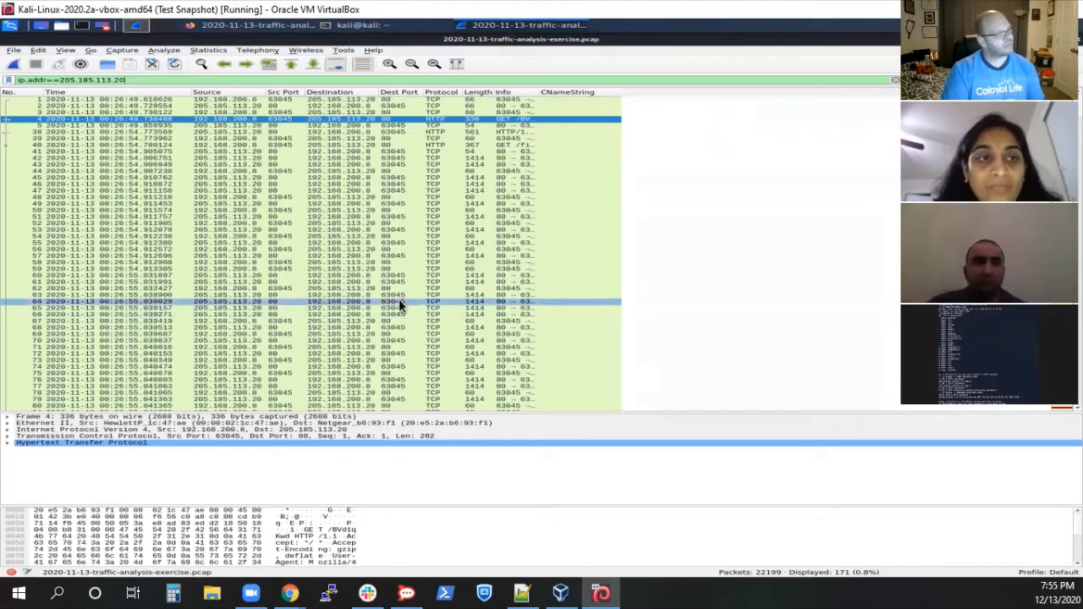
In the filtered traffic's Protocol Hierarchy statistics, add Hypertext Transfer Protocol to the display filter as an "and" condition, and close the statistics.
{"action": "left_click", "coordinate": [206, 50]}
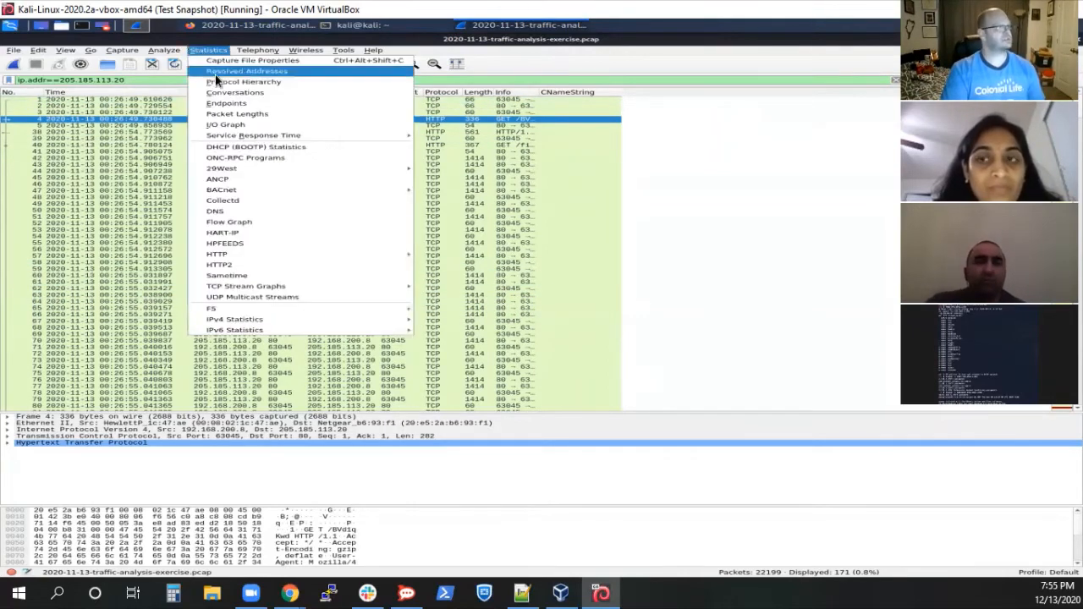
{"action": "left_click", "coordinate": [217, 82]}
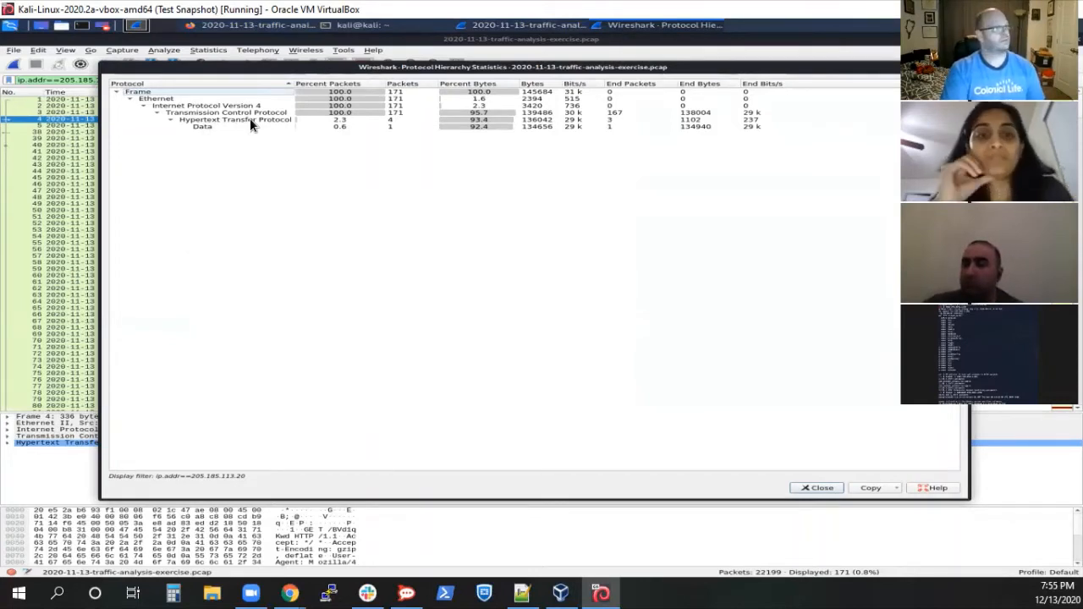
{"action": "right_click", "coordinate": [251, 121]}
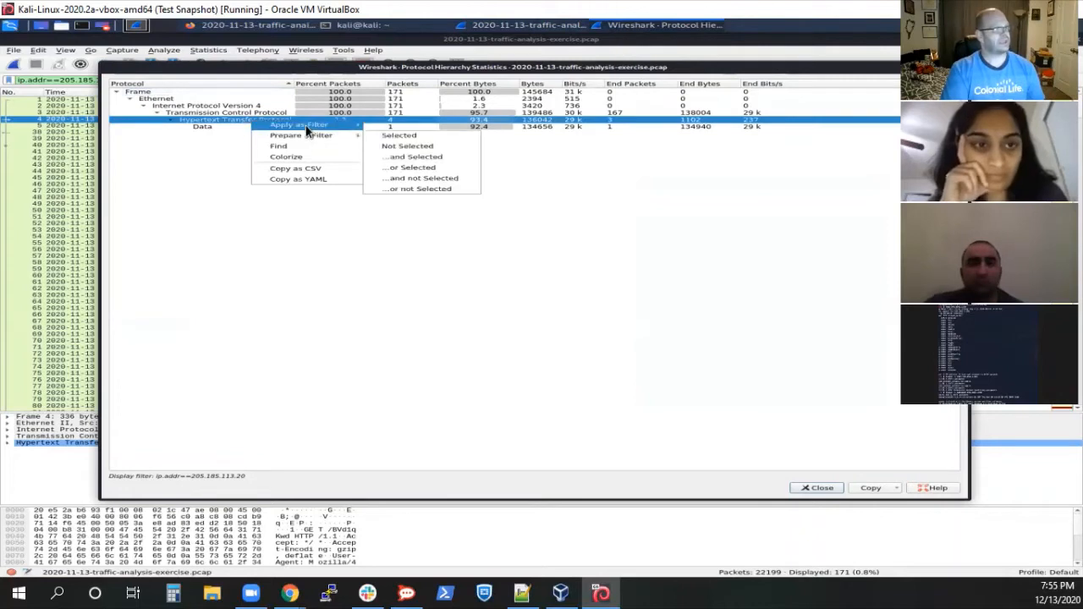
{"action": "mouse_move", "coordinate": [325, 125]}
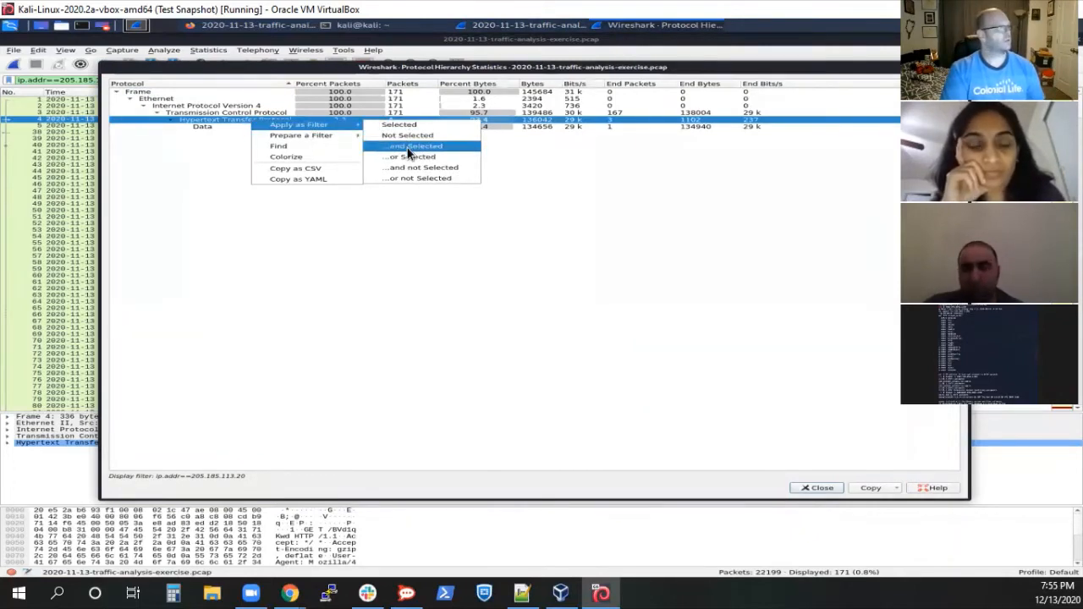
{"action": "left_click", "coordinate": [399, 70]}
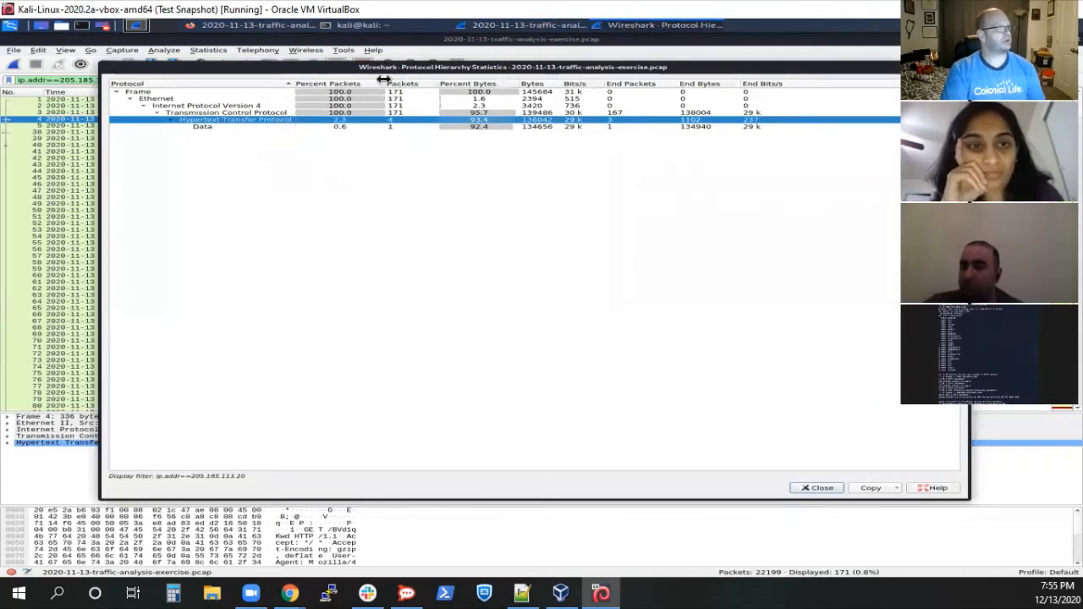
{"action": "left_click_drag", "start_coordinate": [389, 70], "coordinate": [331, 146]}
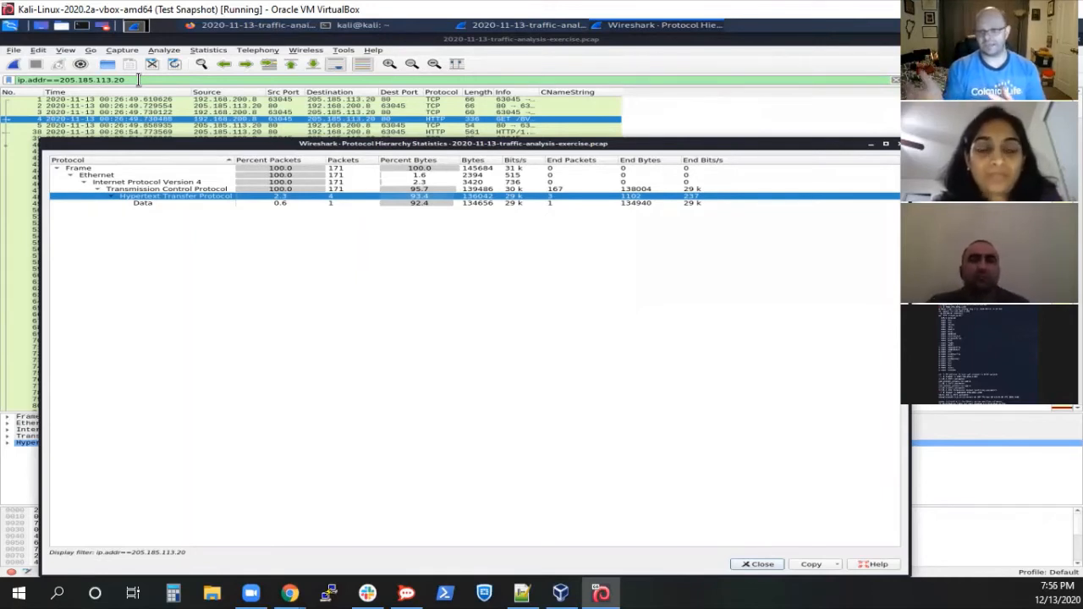
{"action": "right_click", "coordinate": [202, 196]}
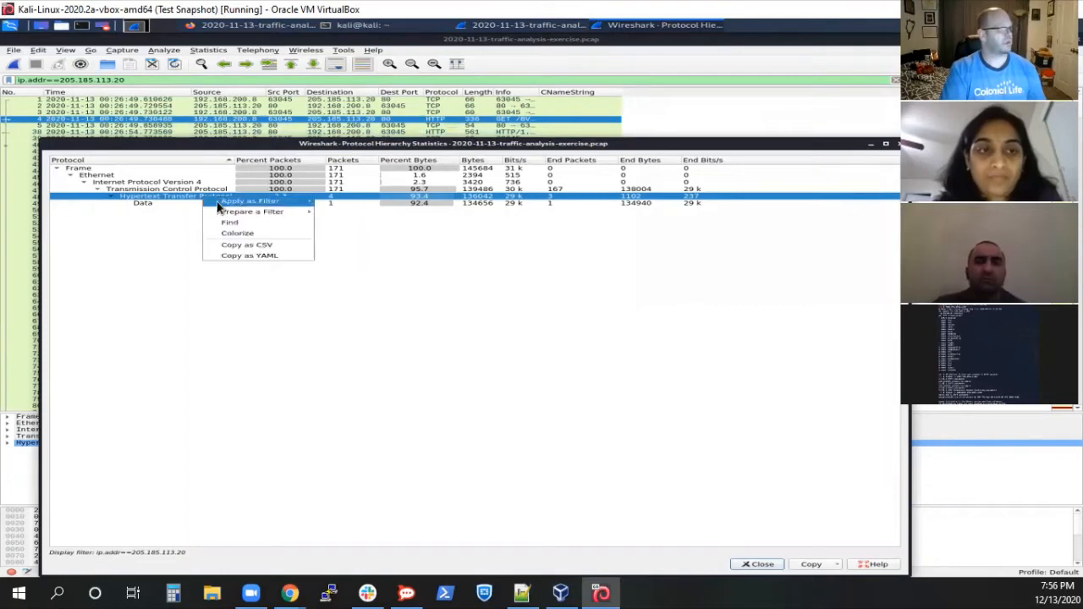
{"action": "mouse_move", "coordinate": [221, 203]}
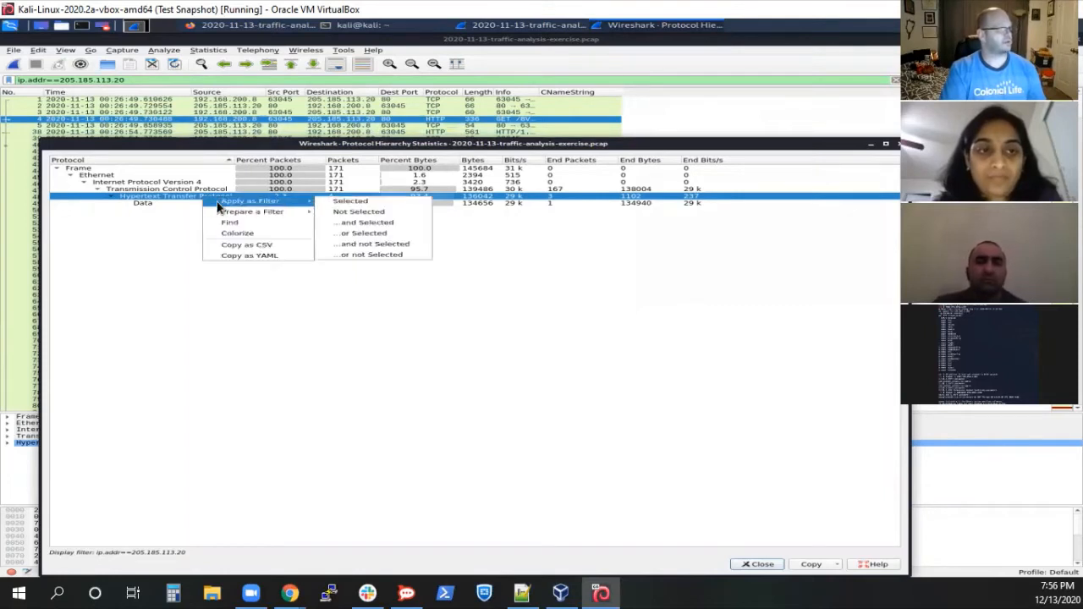
{"action": "left_click", "coordinate": [359, 223]}
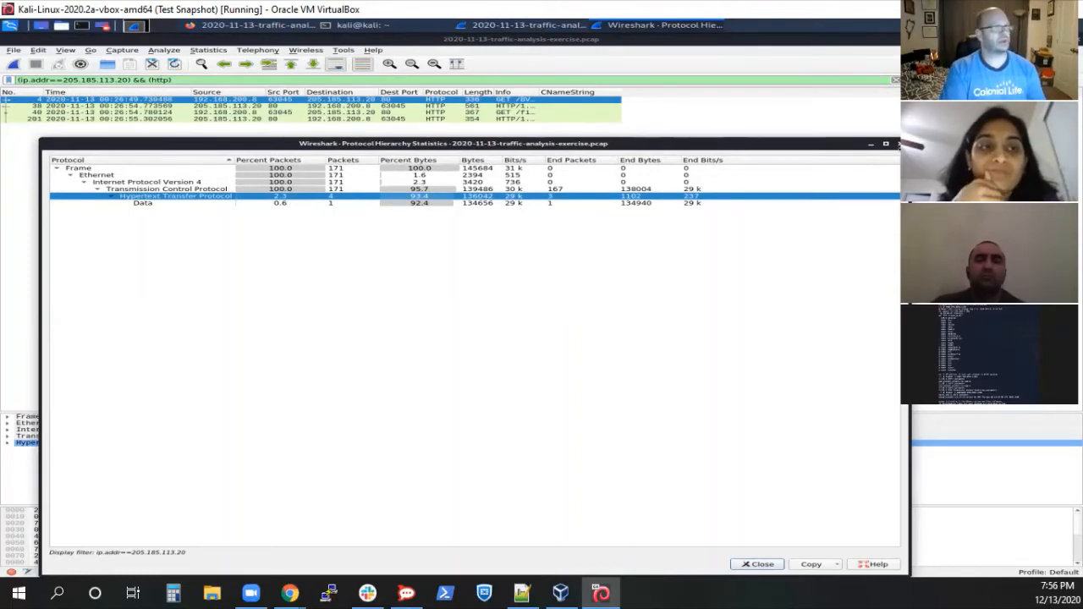
{"action": "left_click", "coordinate": [900, 144]}
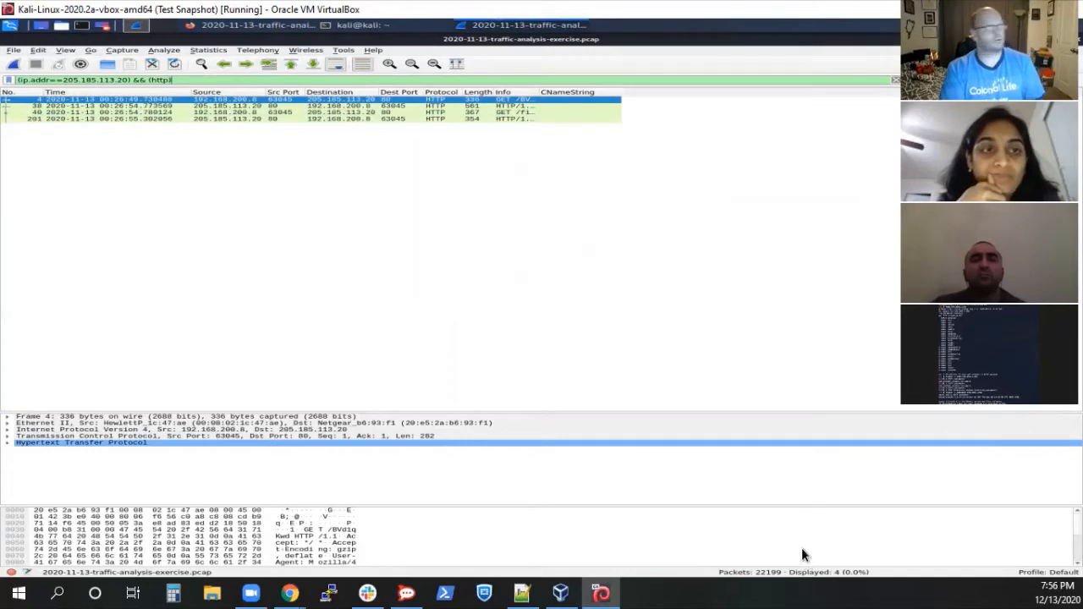
Follow the TCP stream of packet 4 and highlight the "This program cannot be run in DOS mode" text in it.
{"action": "right_click", "coordinate": [288, 99]}
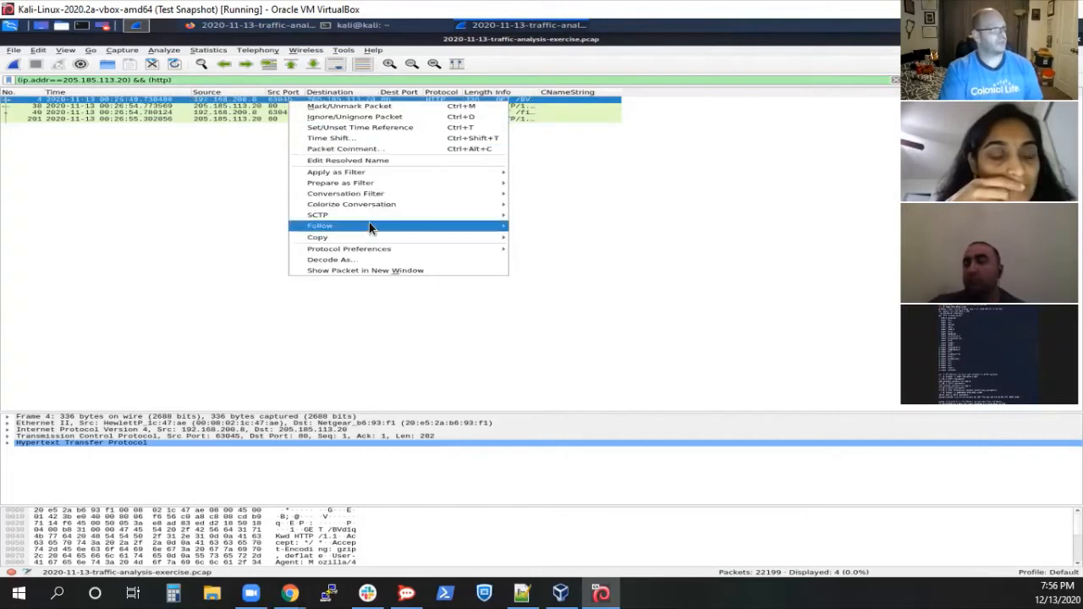
{"action": "mouse_move", "coordinate": [369, 230]}
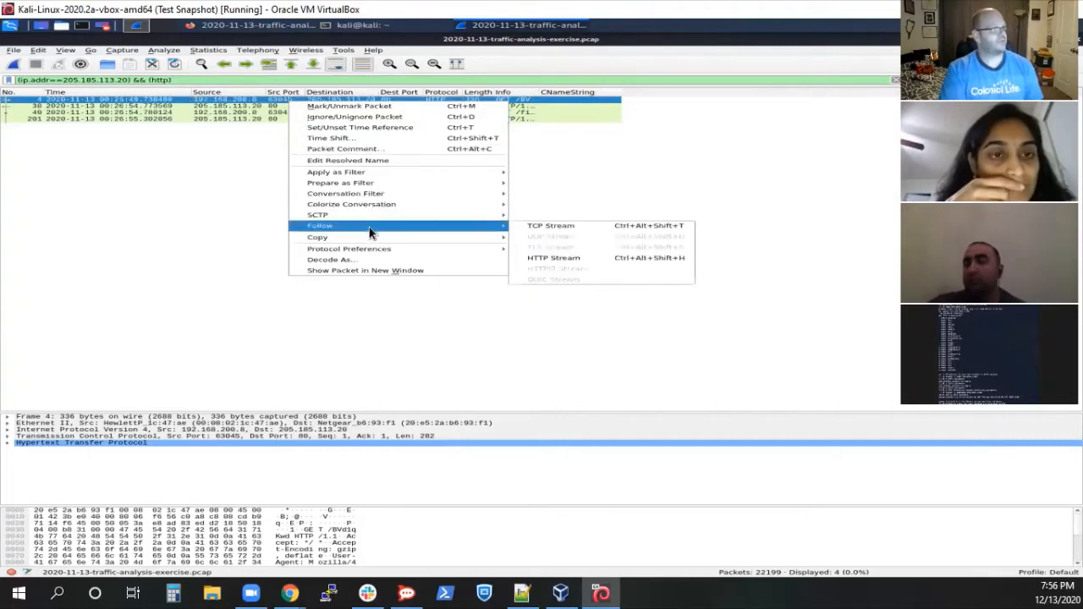
{"action": "left_click", "coordinate": [564, 226]}
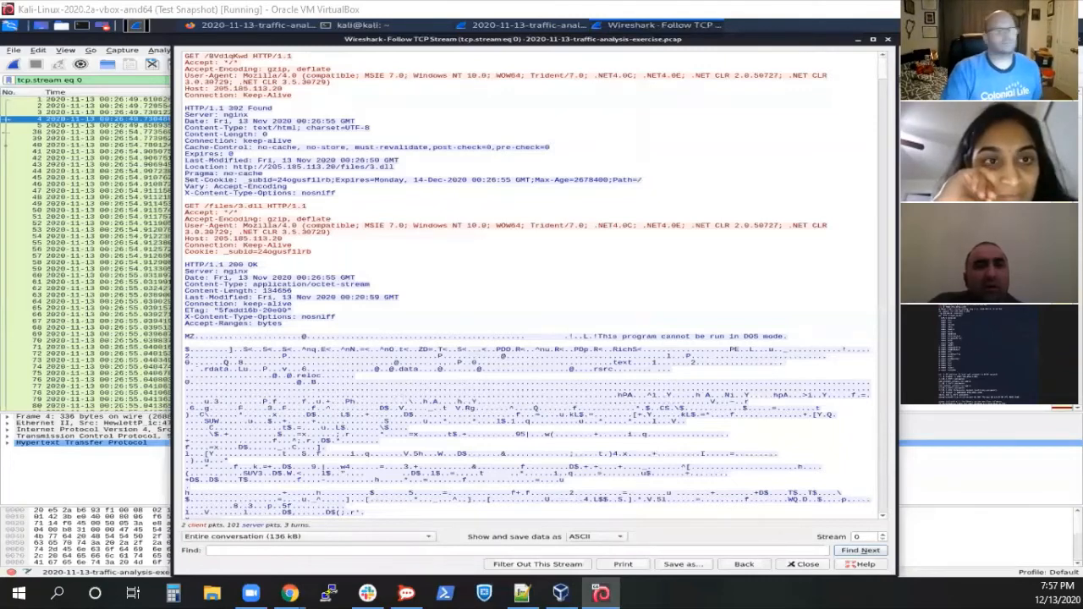
{"action": "left_click", "coordinate": [404, 167]}
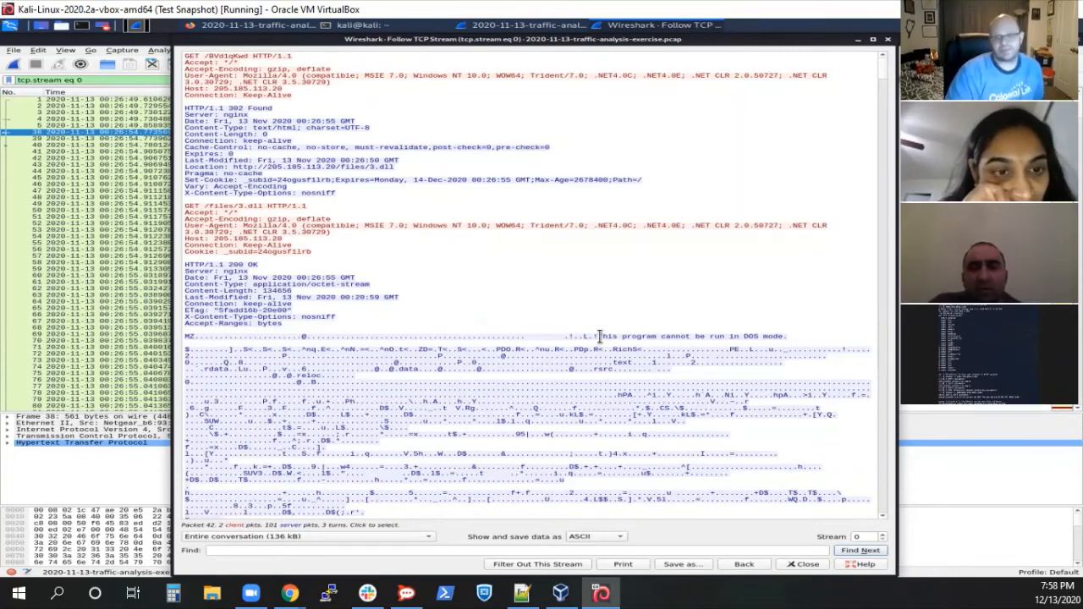
{"action": "left_click_drag", "start_coordinate": [594, 335], "coordinate": [779, 342]}
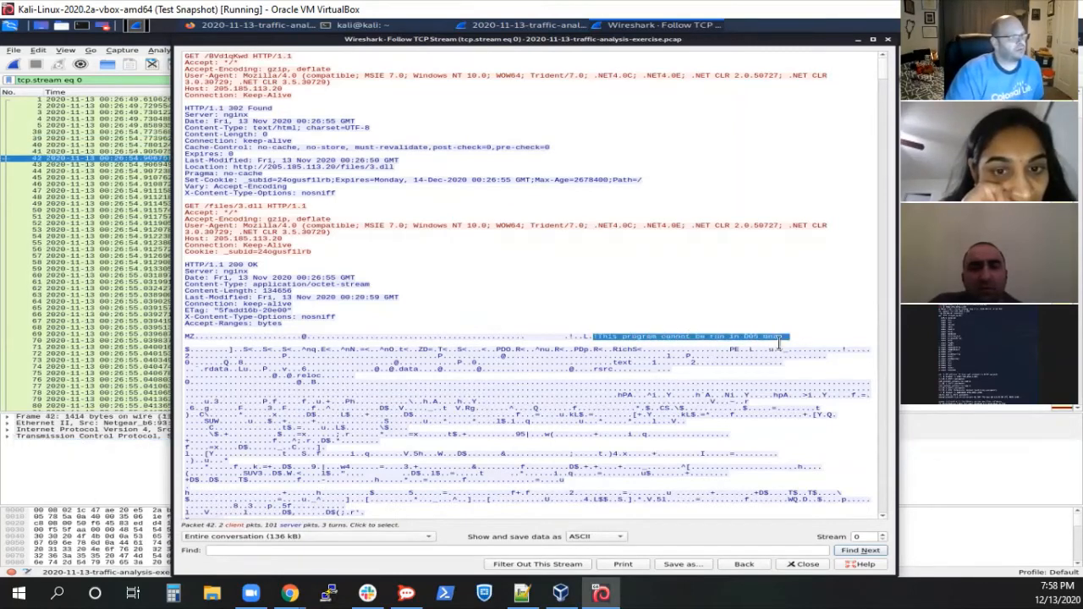
{"action": "left_click", "coordinate": [801, 335]}
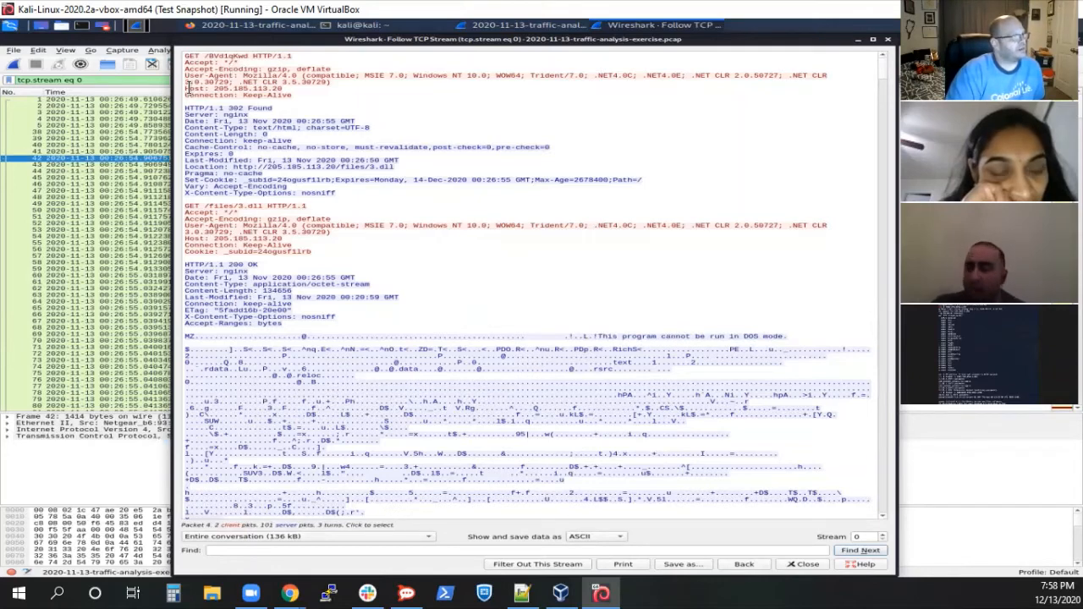
Highlight the host 205.185.113.20 and the requested path BVd1qKwd in the stream's first GET request.
{"action": "left_click_drag", "start_coordinate": [183, 88], "coordinate": [292, 89]}
{"action": "left_click", "coordinate": [256, 90]}
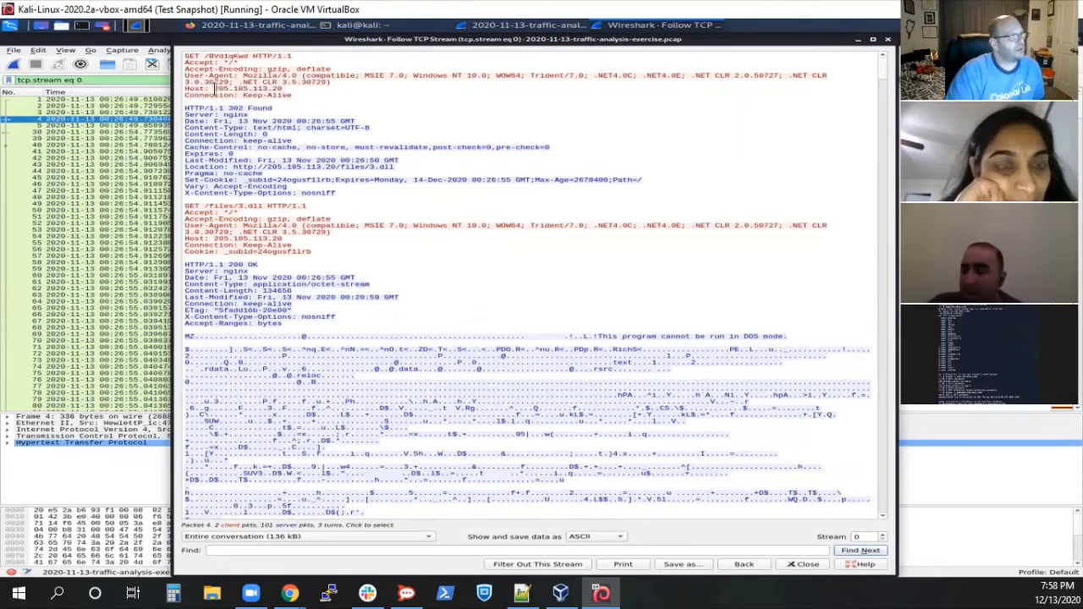
{"action": "left_click_drag", "start_coordinate": [214, 88], "coordinate": [289, 90]}
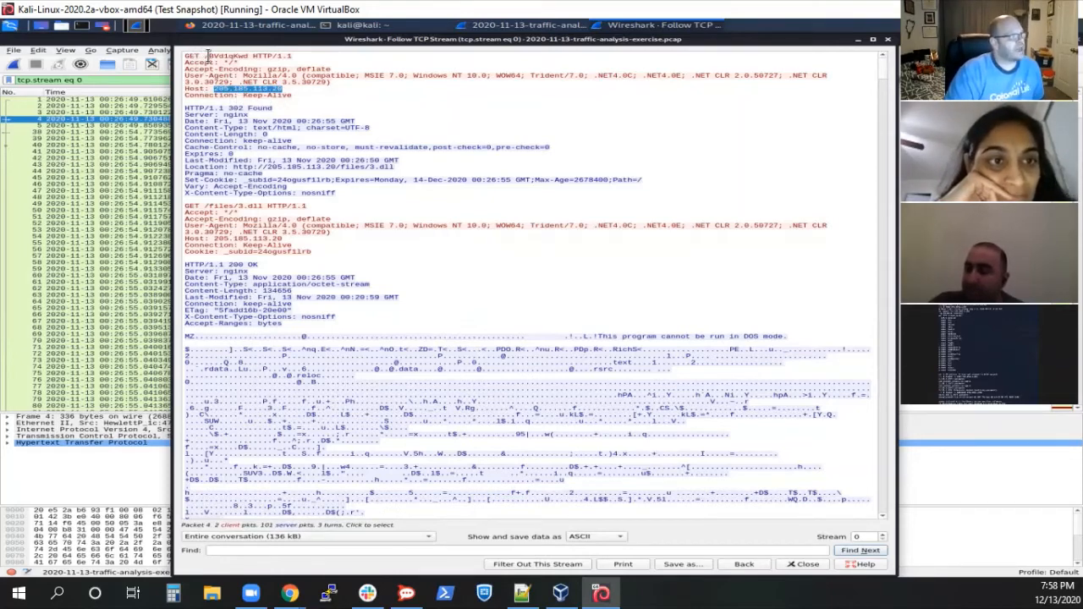
{"action": "left_click_drag", "start_coordinate": [207, 54], "coordinate": [257, 56]}
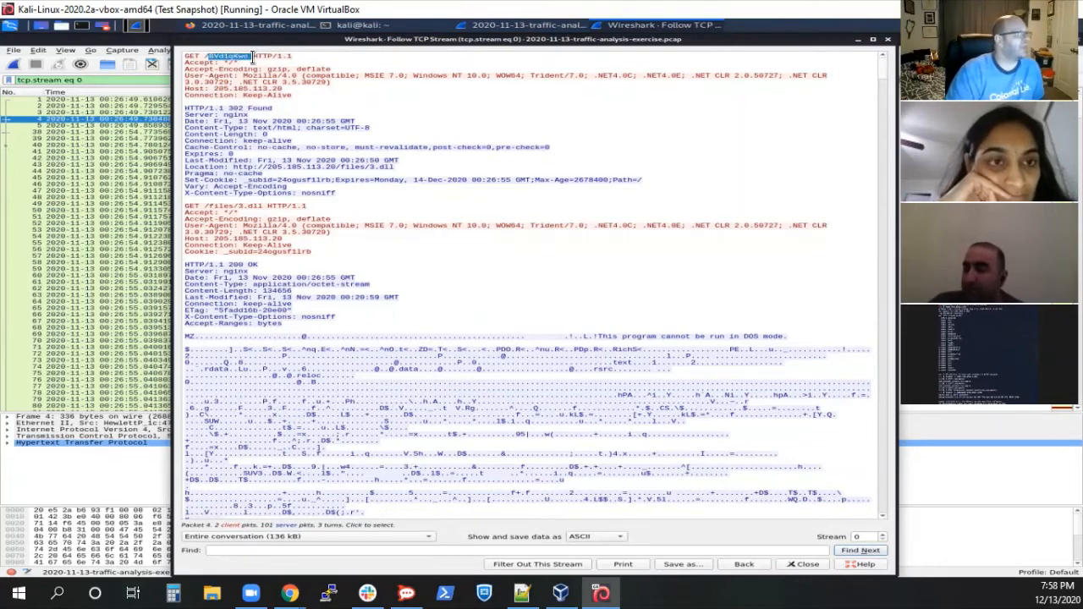
{"action": "left_click", "coordinate": [285, 87]}
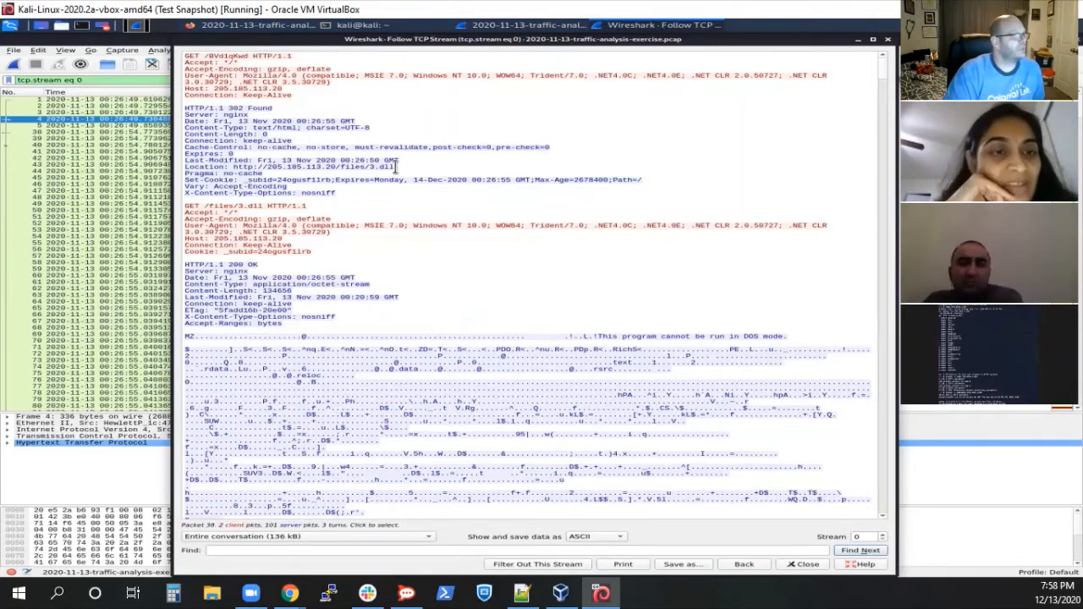
{"action": "left_click_drag", "start_coordinate": [395, 165], "coordinate": [226, 167]}
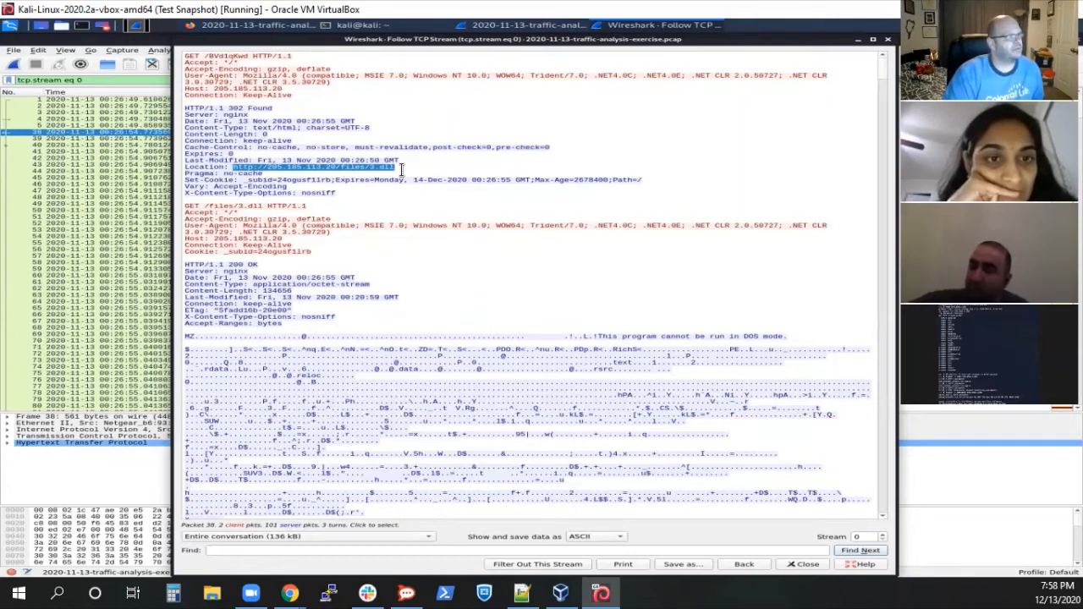
{"action": "left_click_drag", "start_coordinate": [402, 167], "coordinate": [370, 167]}
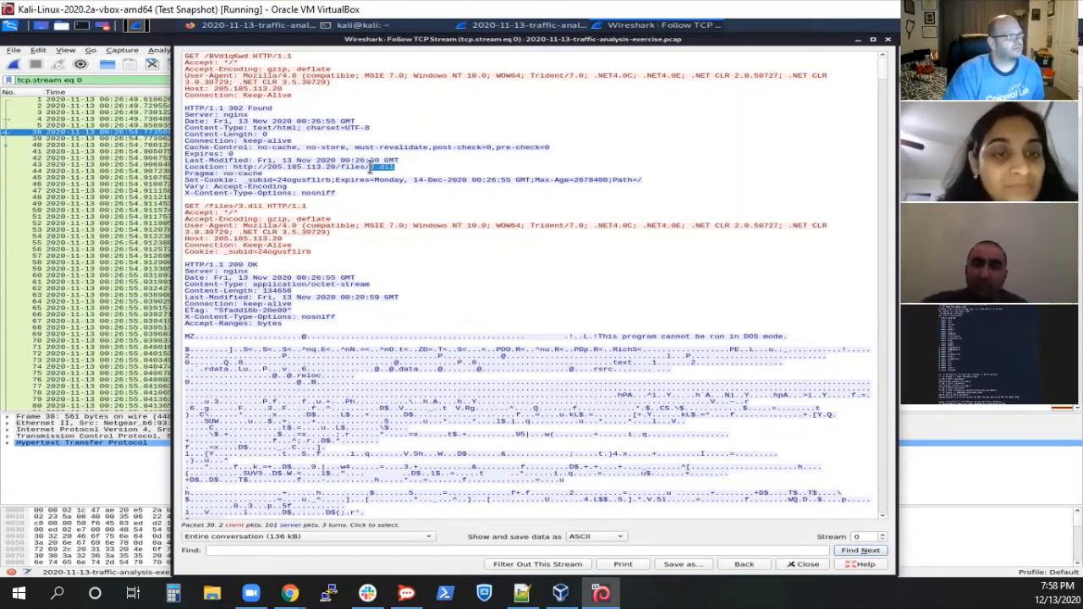
{"action": "left_click", "coordinate": [442, 169]}
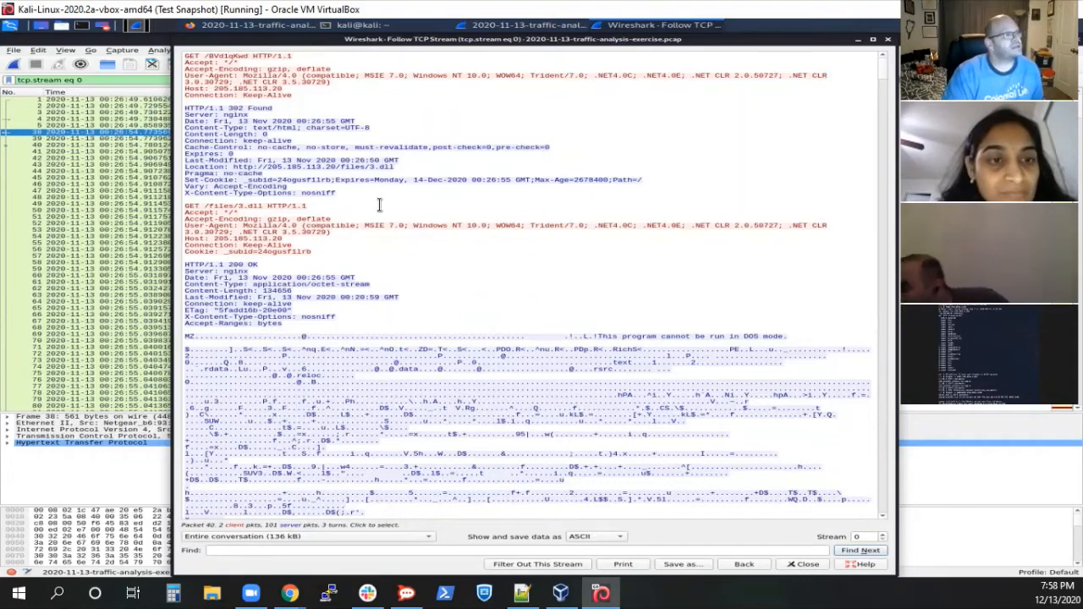
{"action": "left_click", "coordinate": [193, 336]}
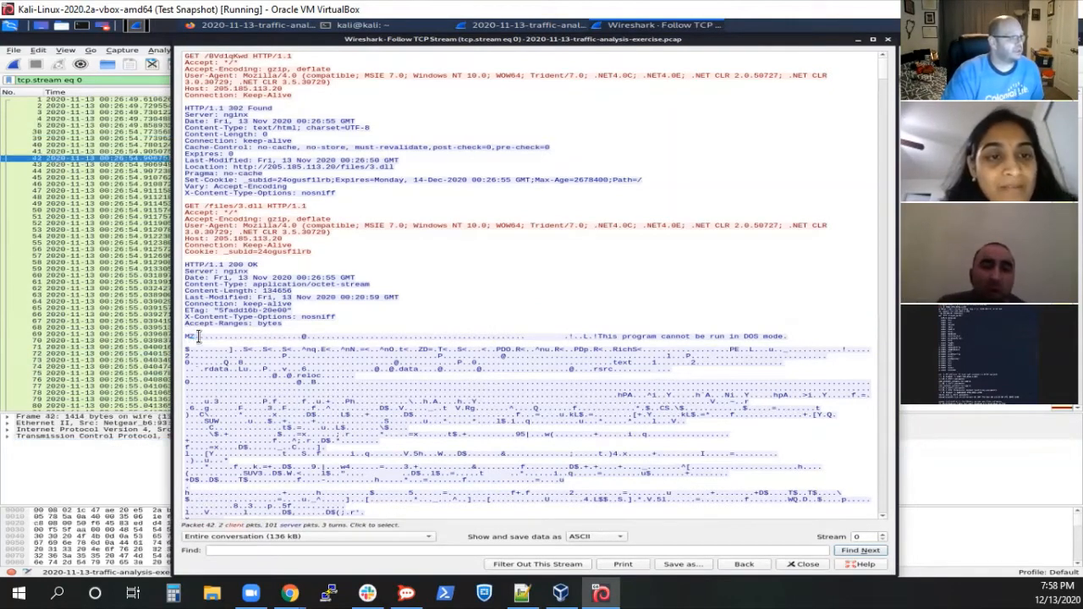
{"action": "double_click", "coordinate": [195, 336]}
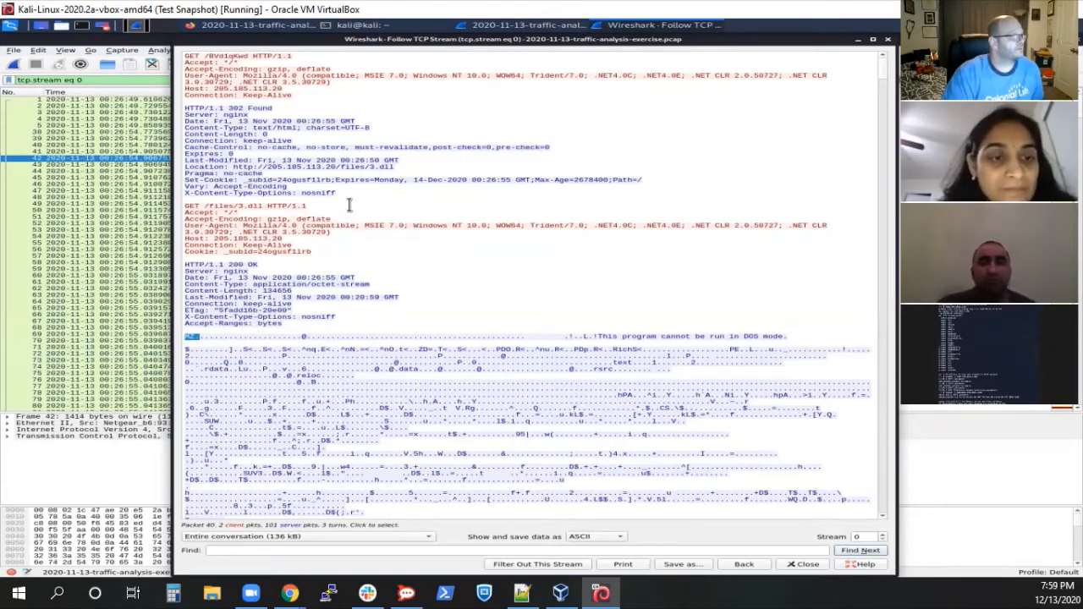
{"action": "left_click", "coordinate": [886, 38]}
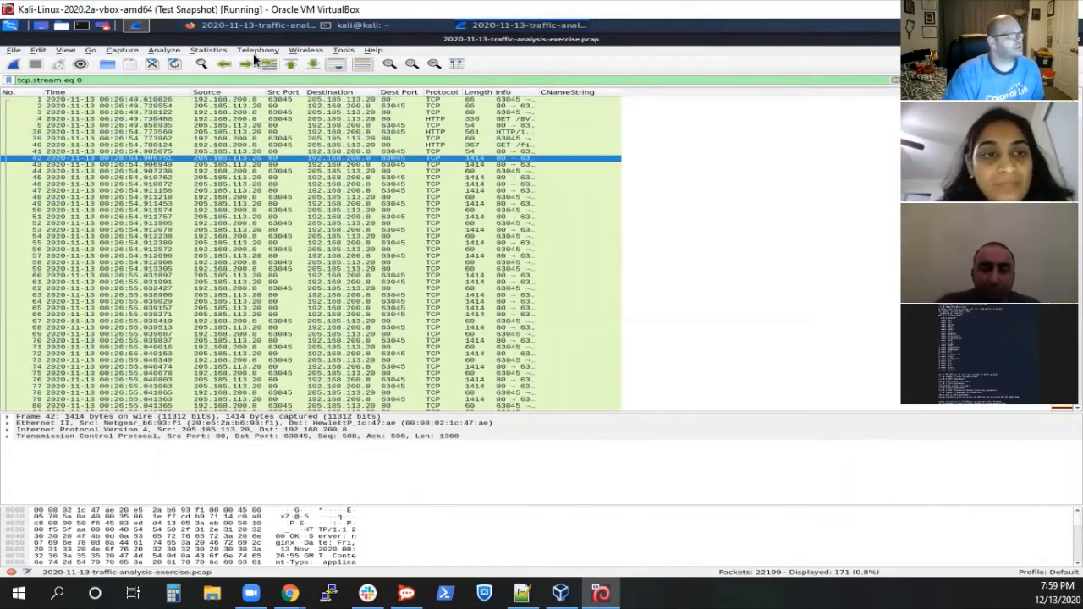
{"action": "left_click", "coordinate": [215, 50]}
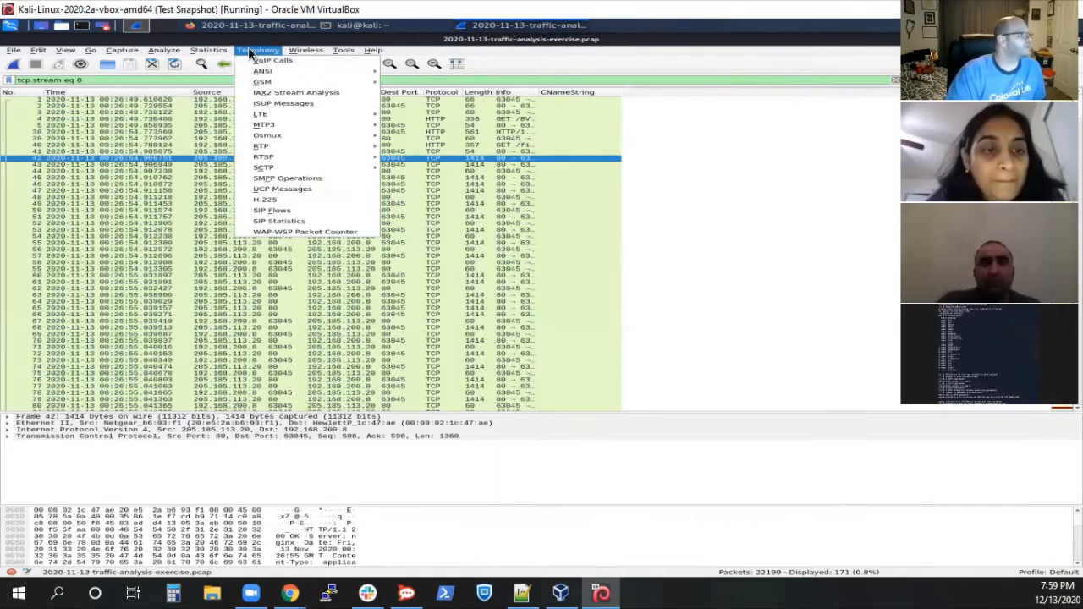
{"action": "mouse_move", "coordinate": [163, 50]}
{"action": "mouse_move", "coordinate": [208, 179]}
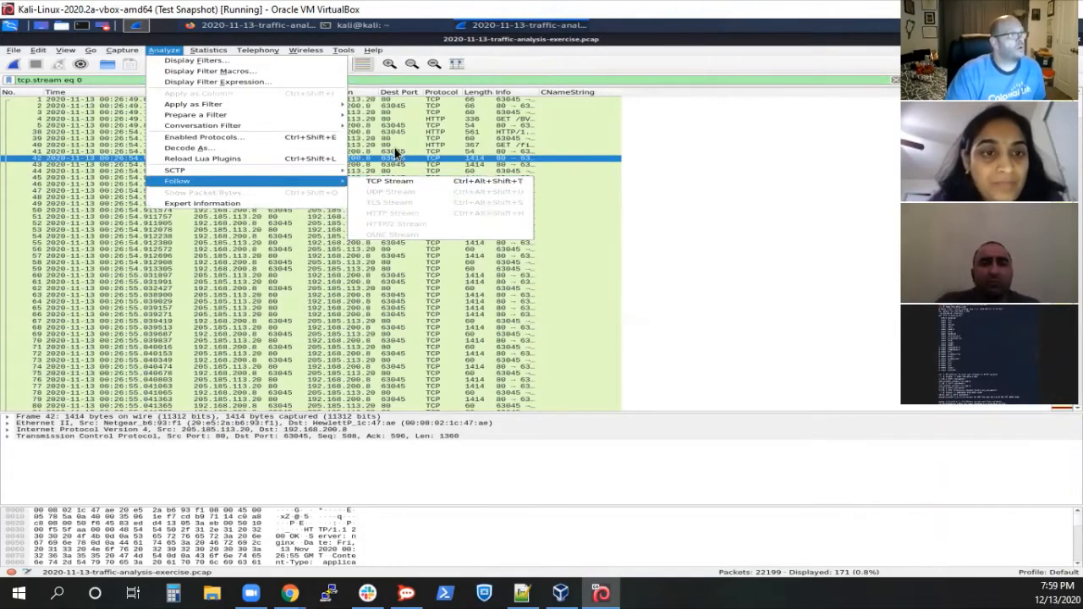
{"action": "left_click", "coordinate": [355, 130]}
{"action": "right_click", "coordinate": [353, 131]}
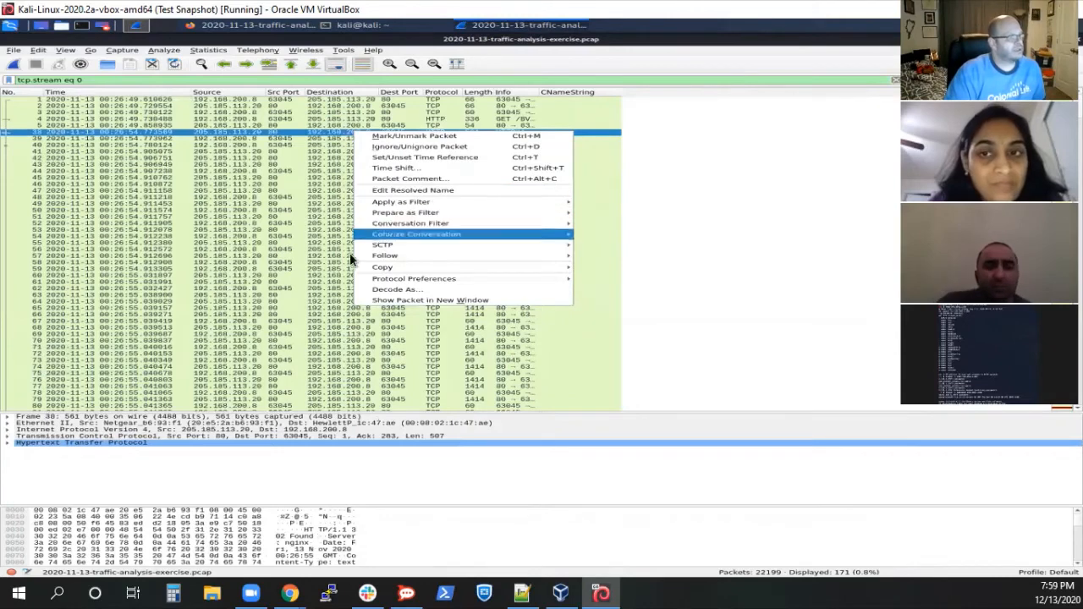
{"action": "left_click", "coordinate": [688, 264]}
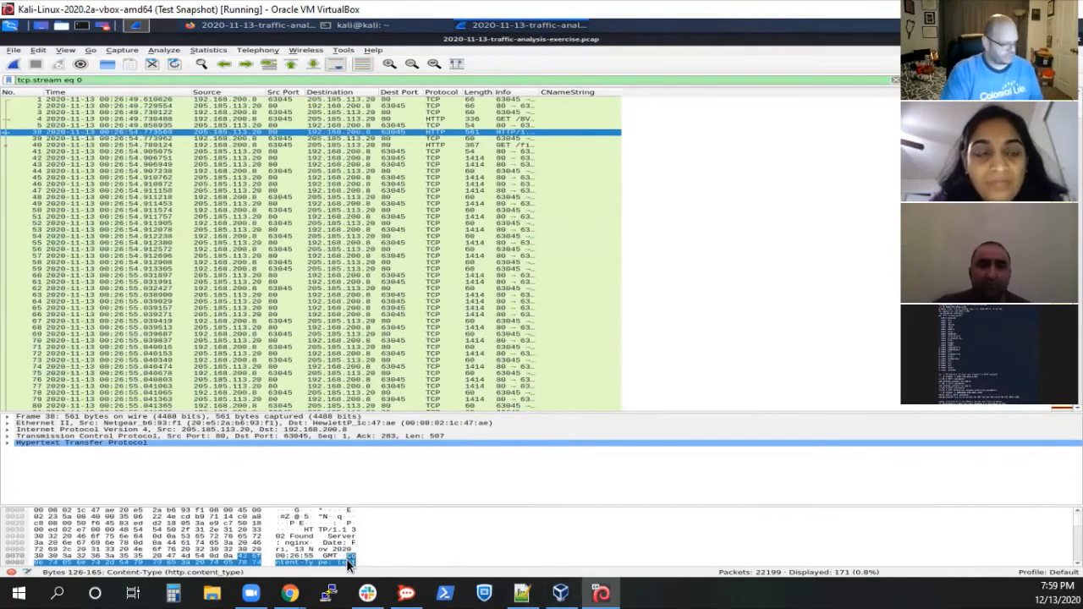
{"action": "key", "text": "alt+Tab"}
{"action": "key", "text": "alt+Tab"}
{"action": "key", "text": "alt+Tab"}
{"action": "key", "text": "alt+Tab"}
{"action": "key", "text": "alt+Tab"}
{"action": "key", "text": "alt+Tab"}
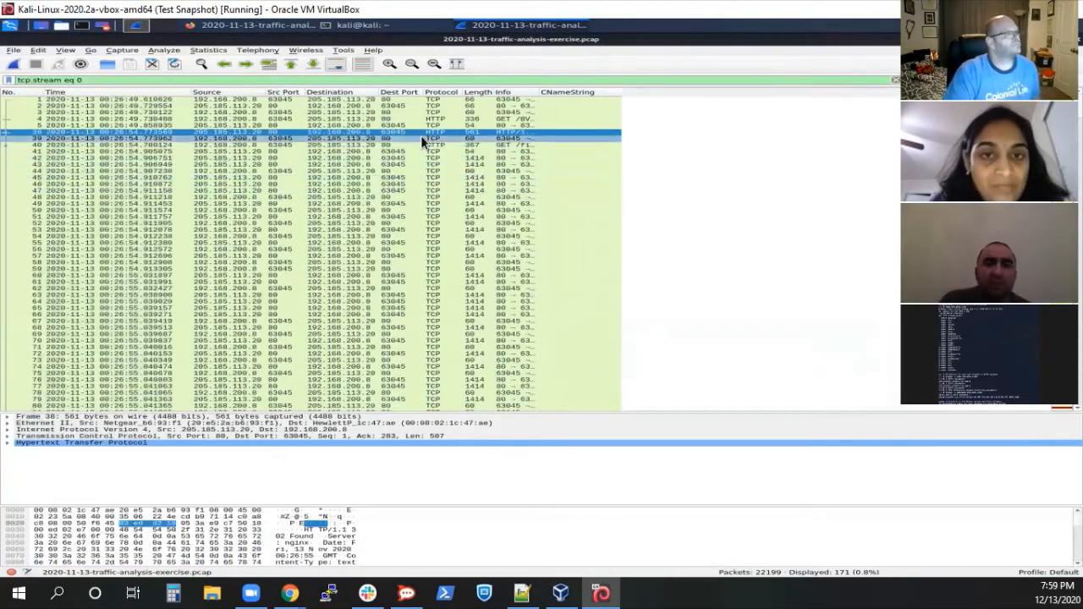
Follow the TCP stream of packet 39 to review its HTTP requests and responses, and close the stream.
{"action": "right_click", "coordinate": [422, 136]}
{"action": "left_click", "coordinate": [397, 138]}
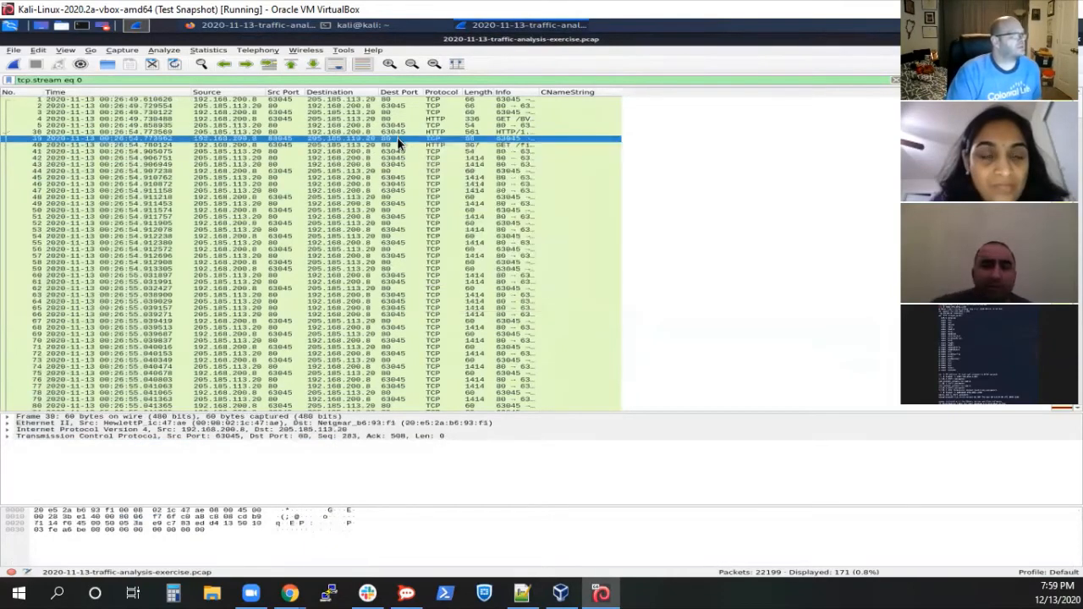
{"action": "right_click", "coordinate": [398, 135]}
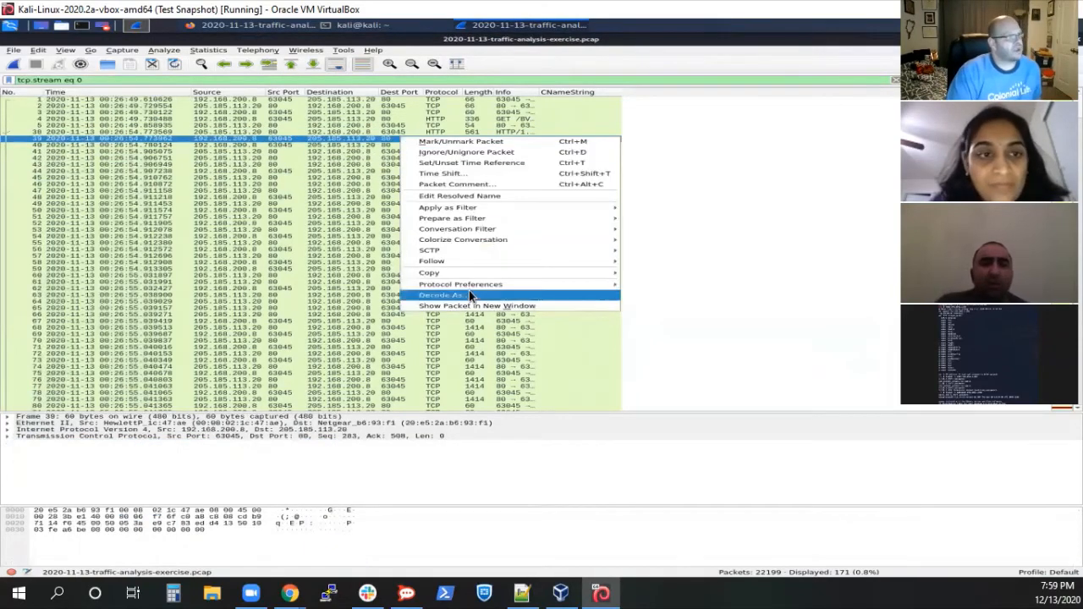
{"action": "mouse_move", "coordinate": [455, 261]}
{"action": "left_click", "coordinate": [692, 261]}
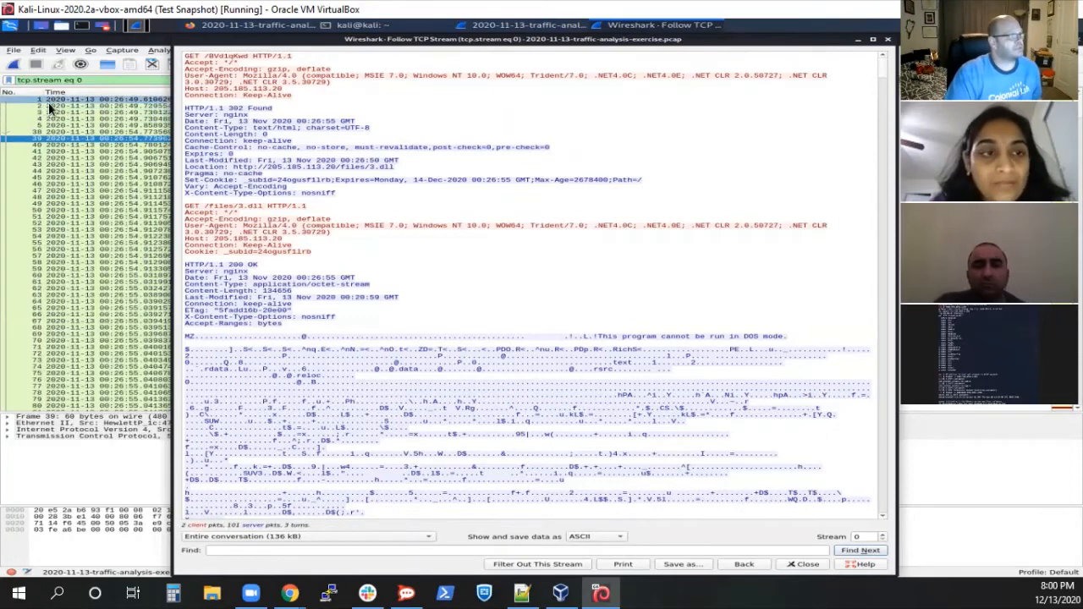
{"action": "left_click", "coordinate": [885, 42]}
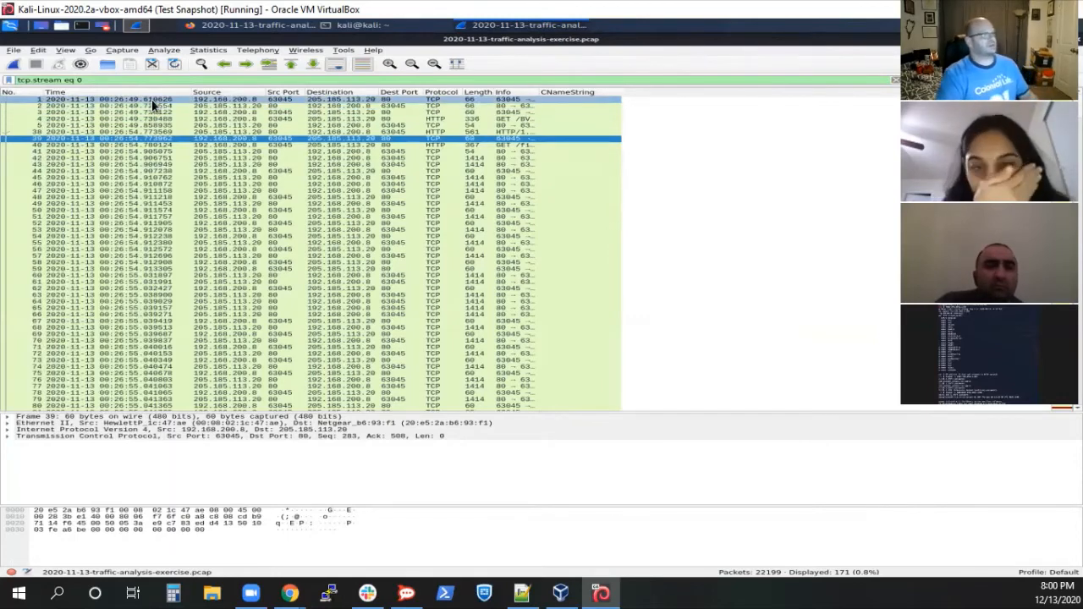
Follow the TCP stream starting from packet 1, the first packet in the filtered list.
{"action": "left_click", "coordinate": [334, 99]}
{"action": "right_click", "coordinate": [333, 97]}
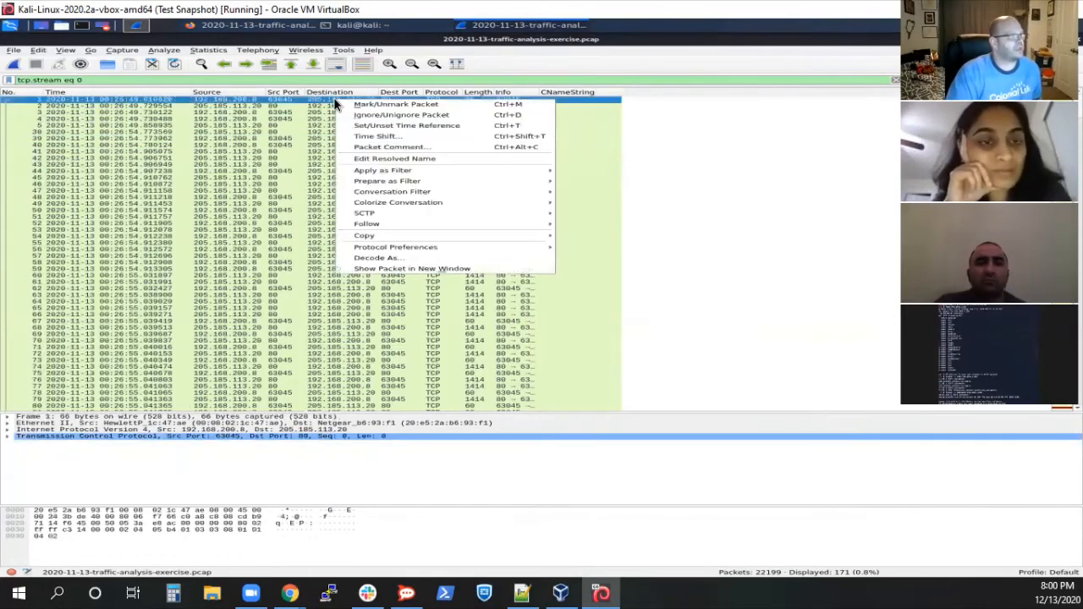
{"action": "mouse_move", "coordinate": [527, 235]}
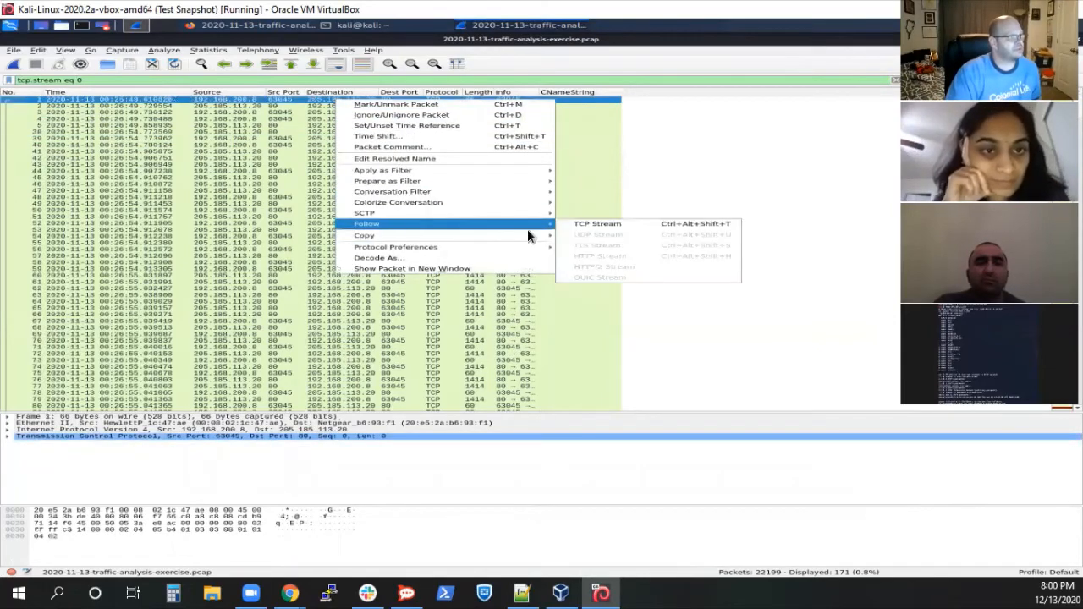
{"action": "left_click", "coordinate": [622, 223]}
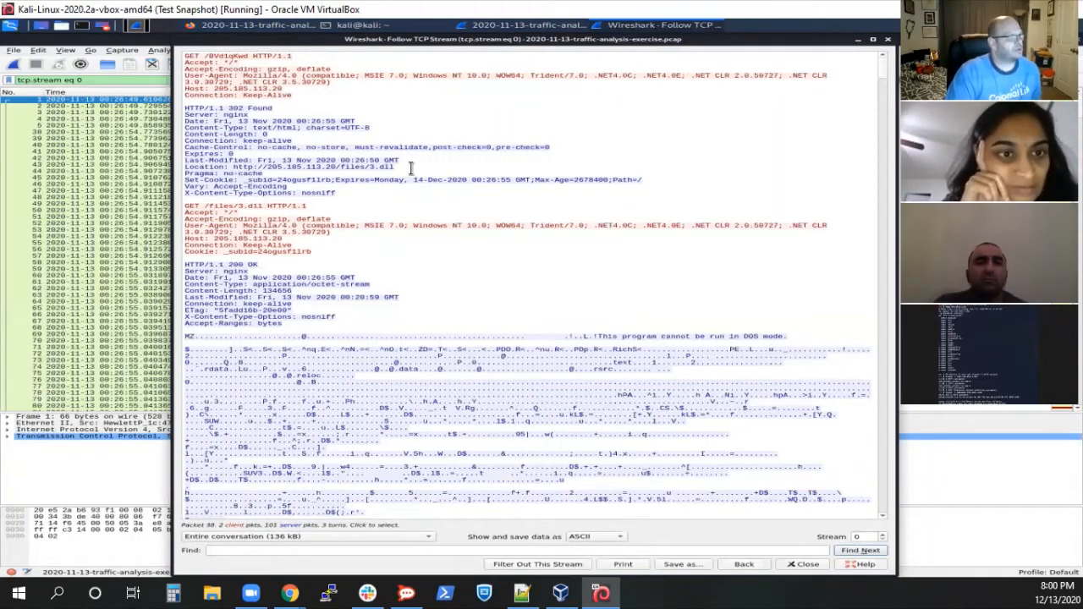
{"action": "left_click_drag", "start_coordinate": [395, 167], "coordinate": [342, 167]}
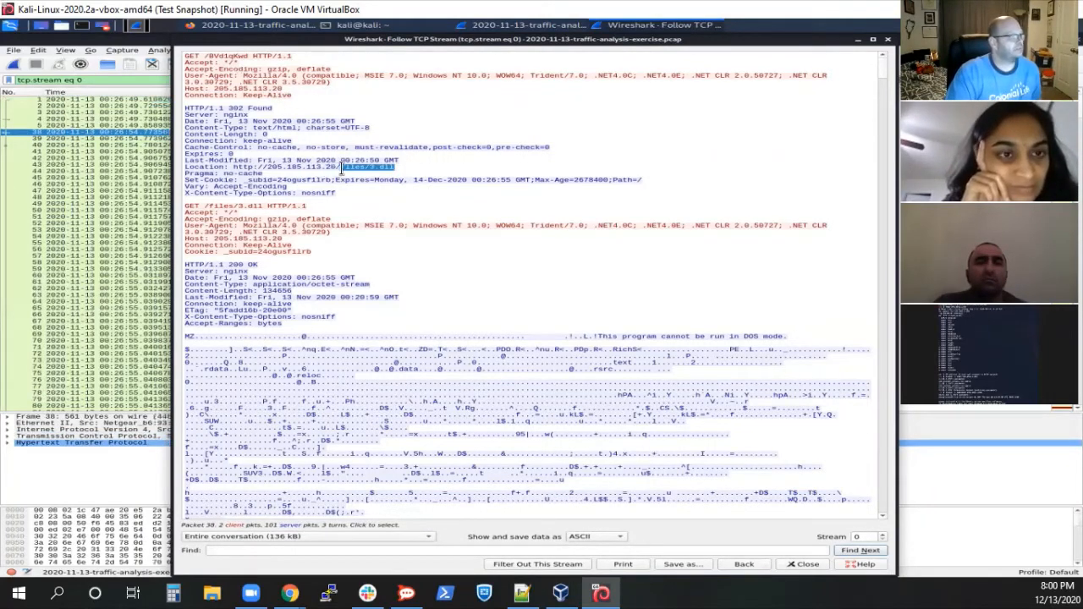
{"action": "left_click", "coordinate": [411, 169]}
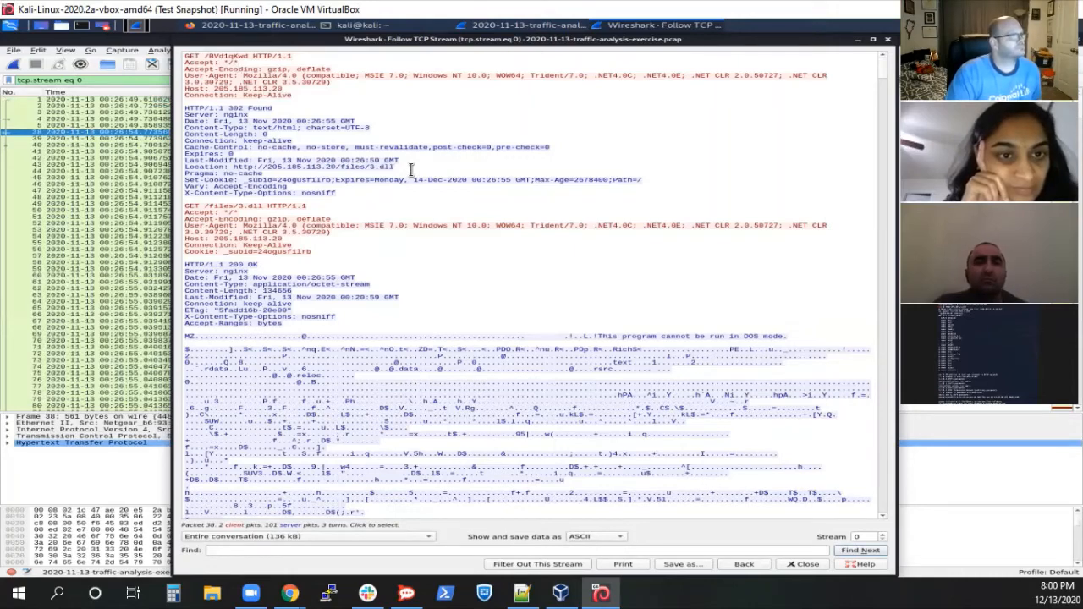
{"action": "left_click_drag", "start_coordinate": [395, 167], "coordinate": [237, 167]}
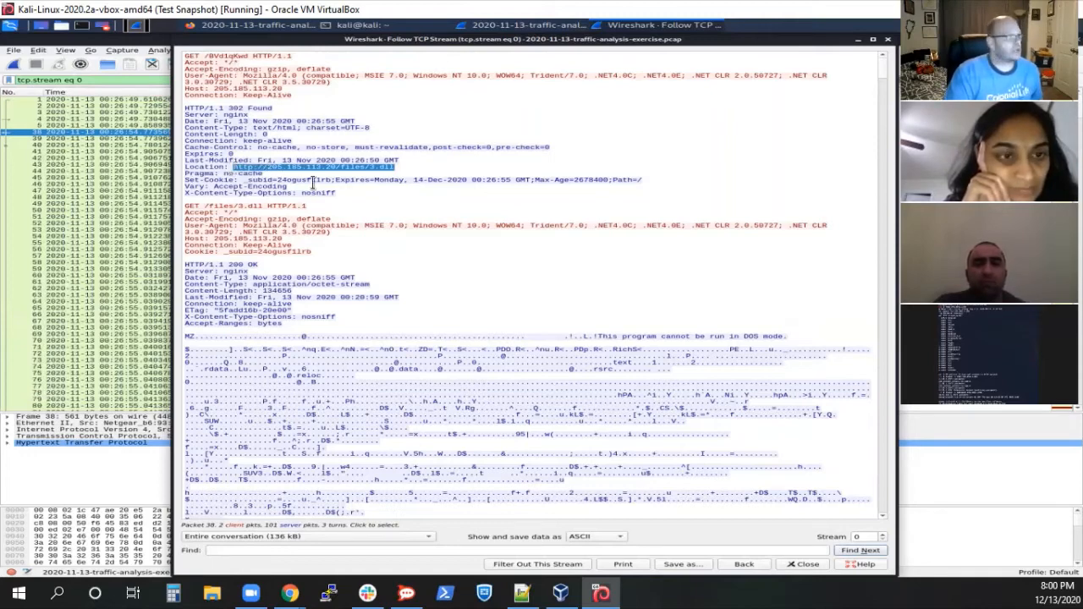
{"action": "left_click", "coordinate": [396, 168]}
{"action": "left_click_drag", "start_coordinate": [396, 170], "coordinate": [371, 170]}
{"action": "left_click", "coordinate": [410, 170]}
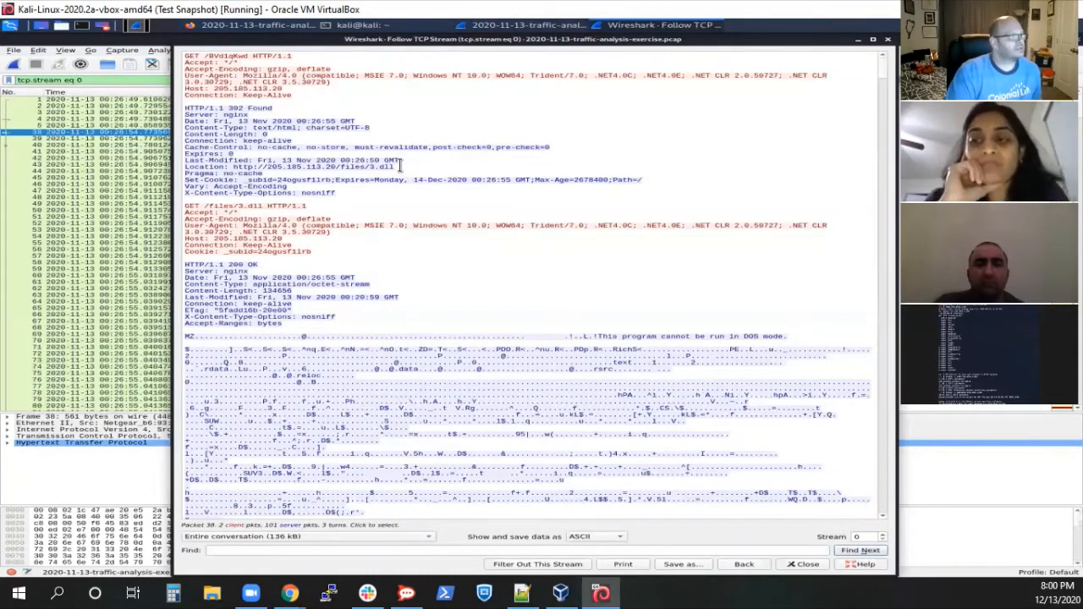
{"action": "left_click_drag", "start_coordinate": [396, 166], "coordinate": [267, 167]}
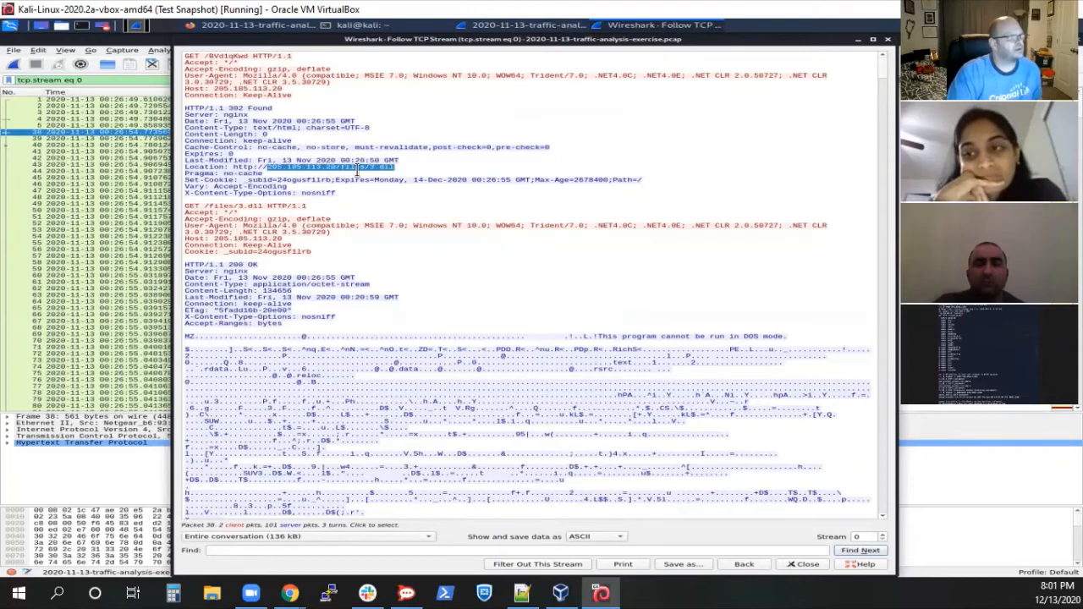
{"action": "right_click", "coordinate": [358, 171]}
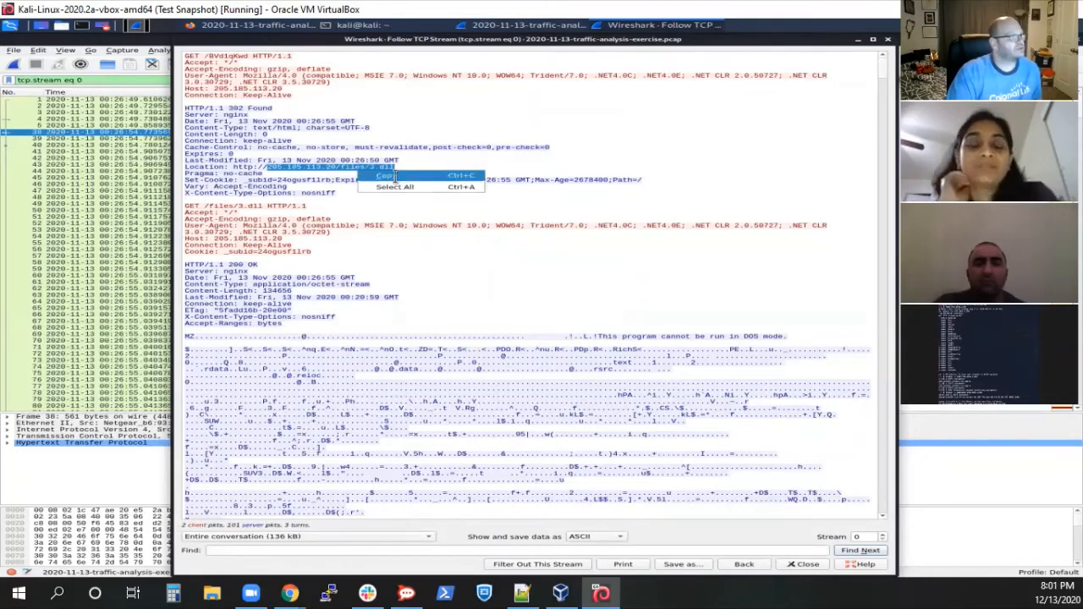
{"action": "left_click", "coordinate": [394, 176]}
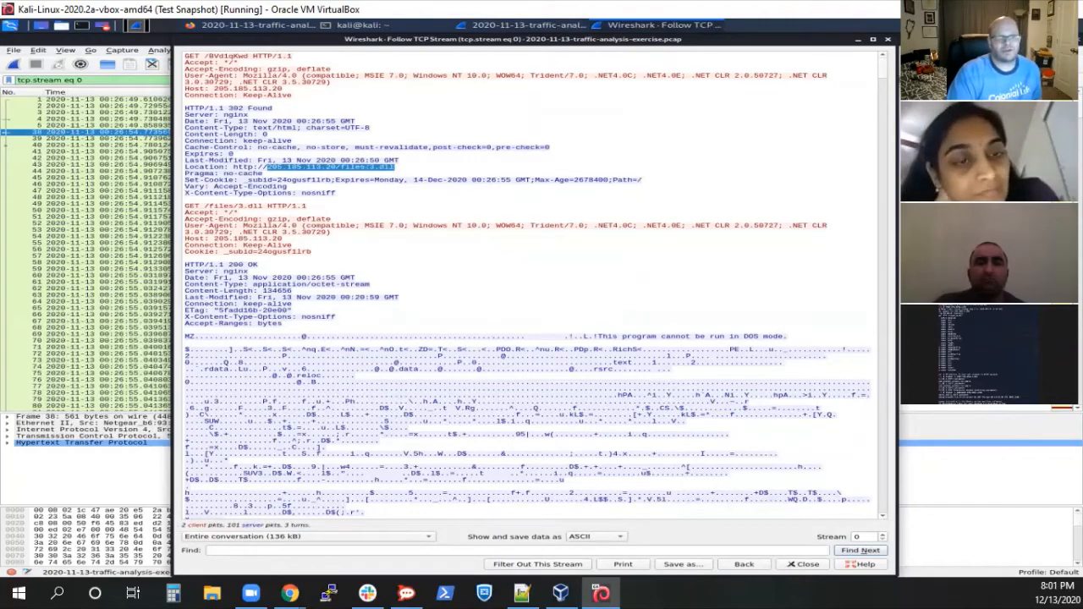
{"action": "key", "text": "alt+Tab"}
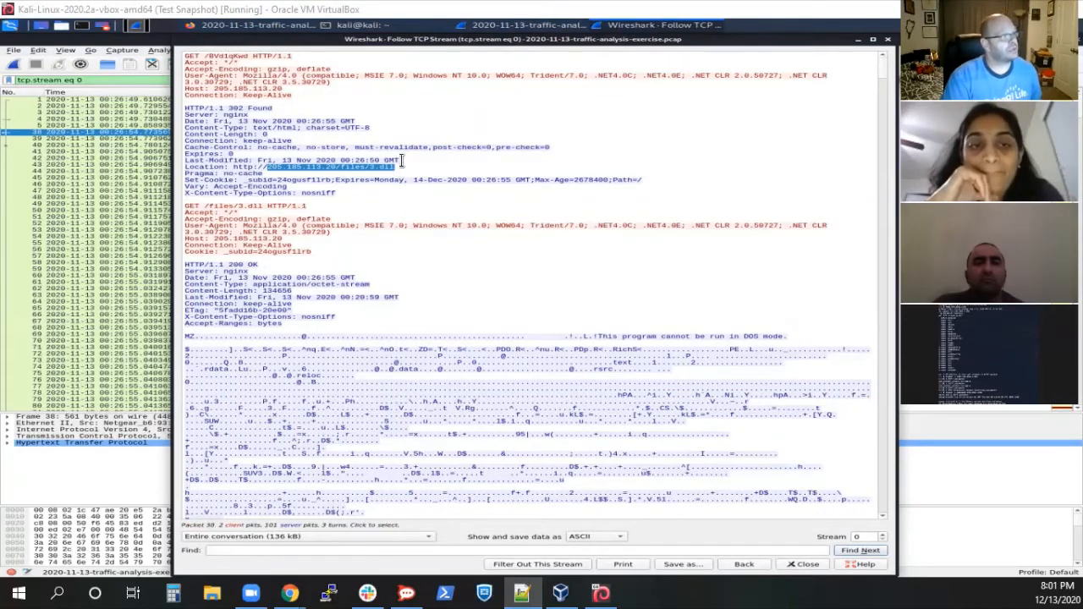
{"action": "left_click", "coordinate": [397, 164]}
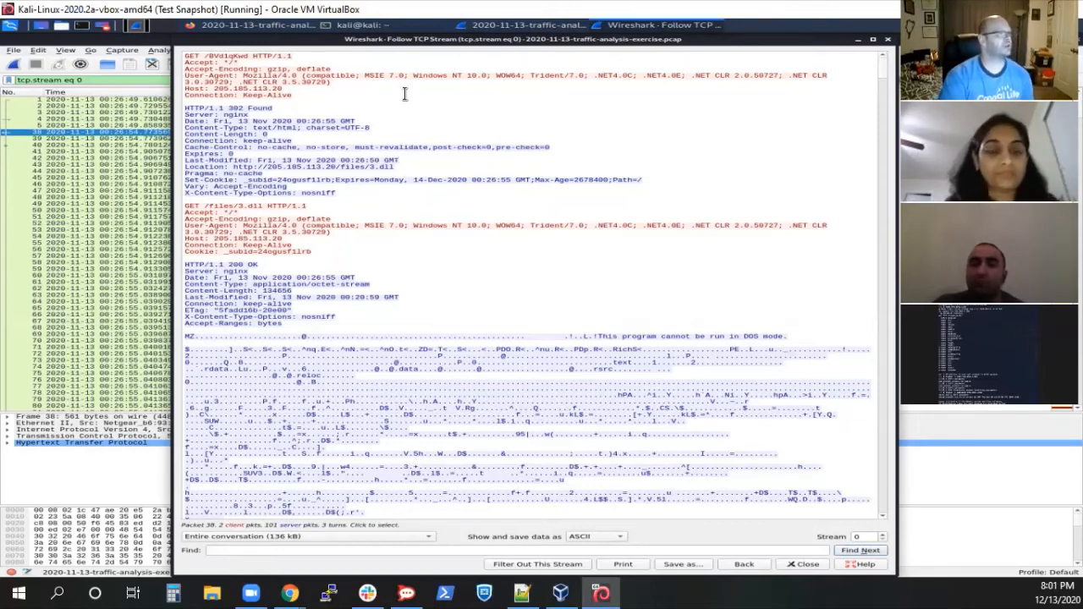
Highlight the Windows NT 10.0 entry in the User-Agent of the stream's first GET request.
{"action": "left_click_drag", "start_coordinate": [488, 76], "coordinate": [394, 77]}
{"action": "left_click", "coordinate": [386, 70]}
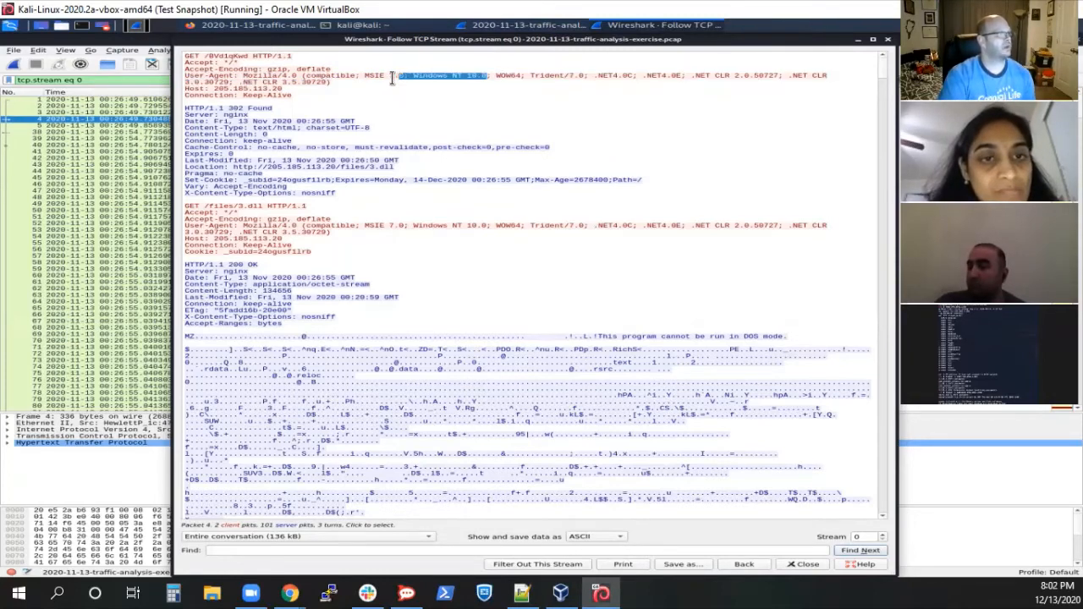
{"action": "left_click", "coordinate": [439, 103]}
With the stream window minimized, widen the packet list's Info column and clear the display filter.
{"action": "left_click", "coordinate": [857, 40]}
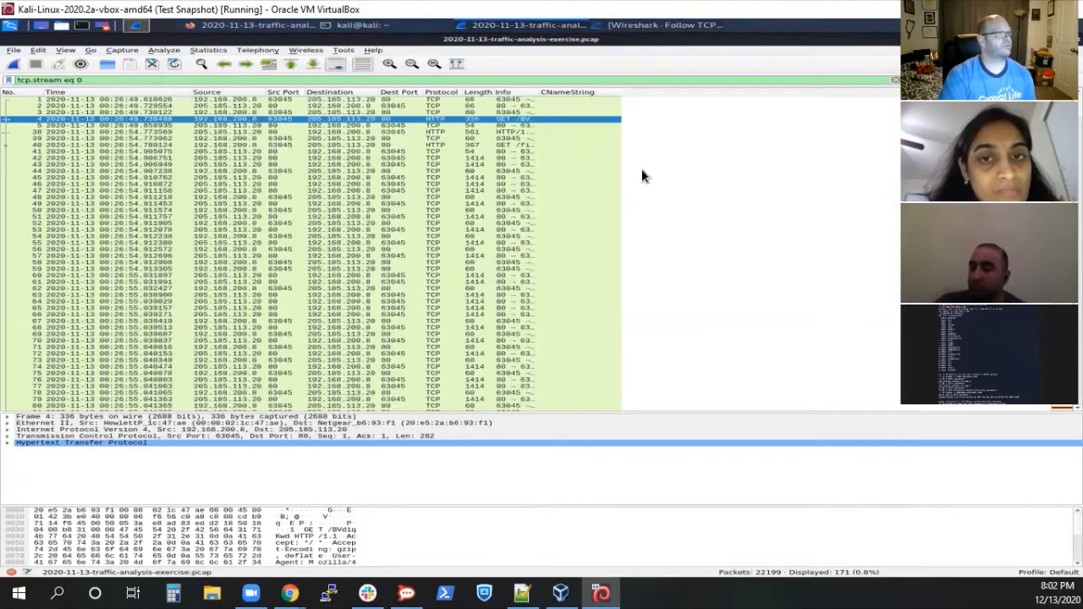
{"action": "left_click_drag", "start_coordinate": [543, 92], "coordinate": [774, 103]}
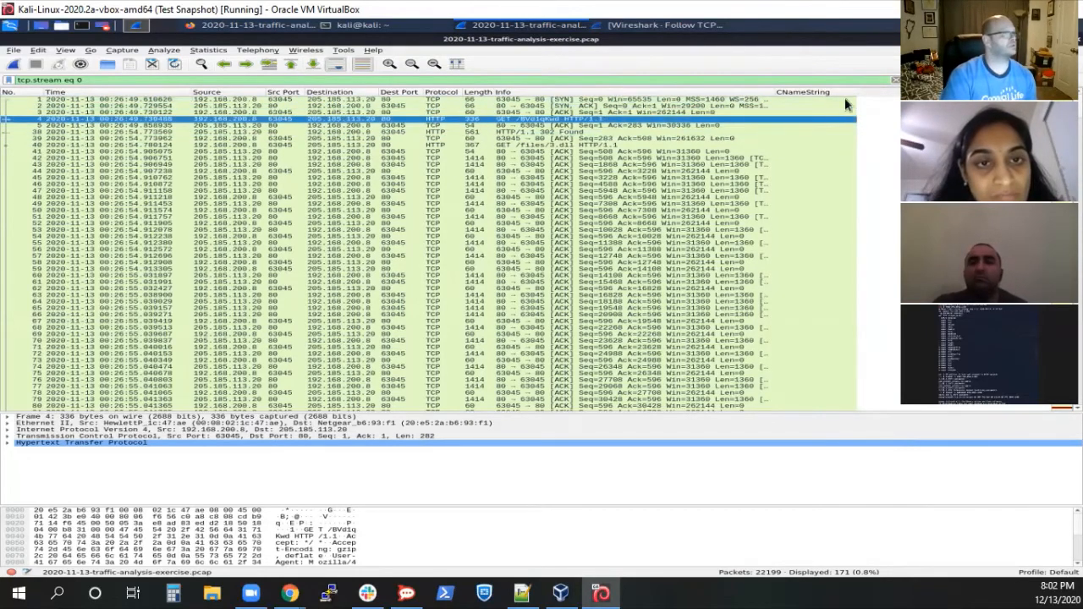
{"action": "left_click", "coordinate": [895, 79]}
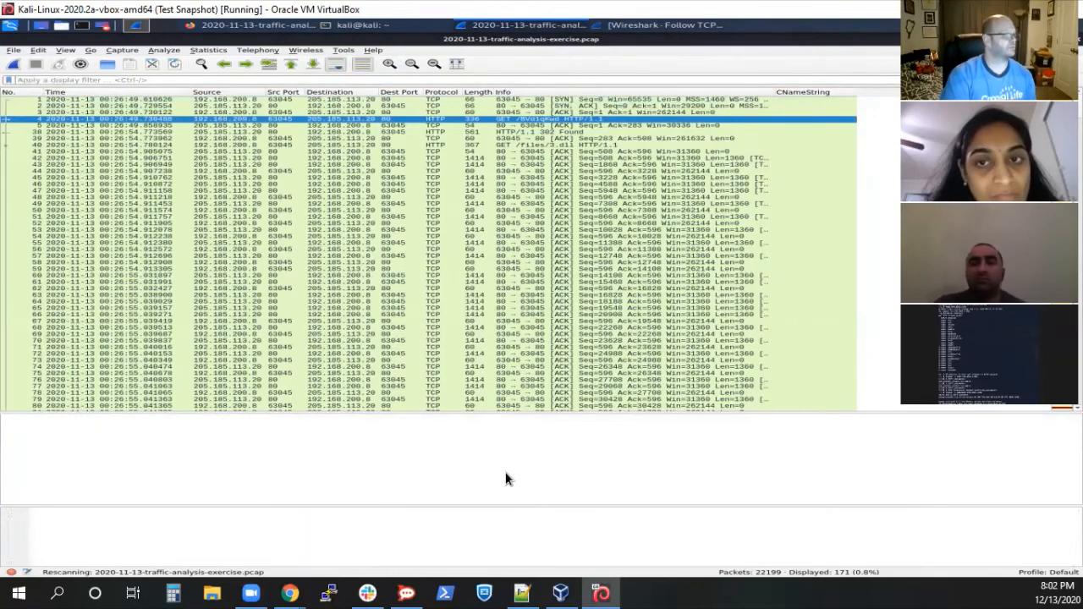
In the IPv4 endpoint statistics, sort by address, apply 205.185.113.20 as the display filter, and close the statistics.
{"action": "left_click", "coordinate": [200, 50]}
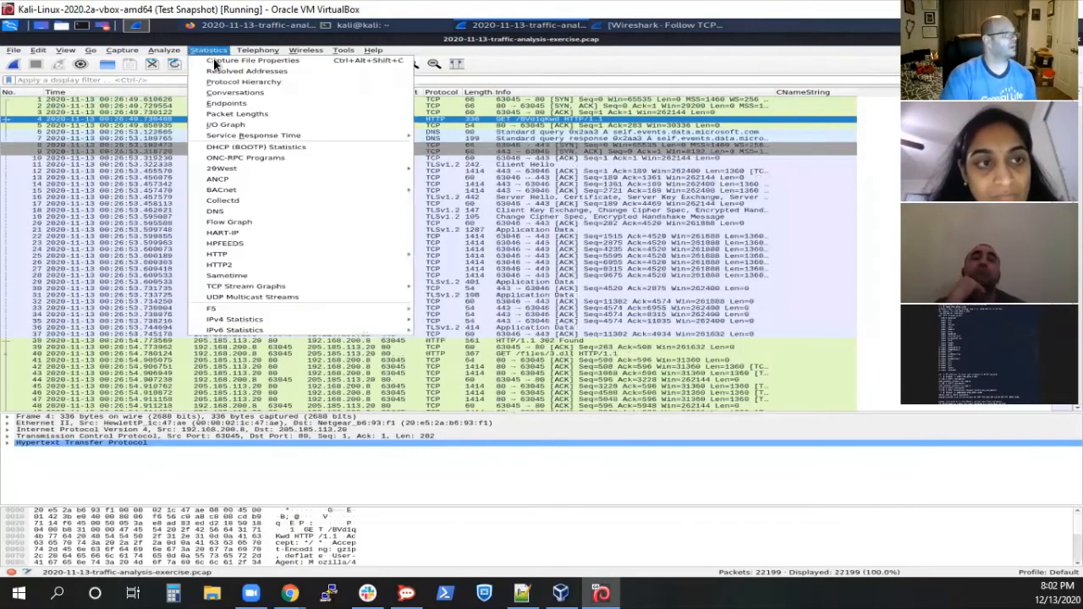
{"action": "left_click", "coordinate": [224, 103]}
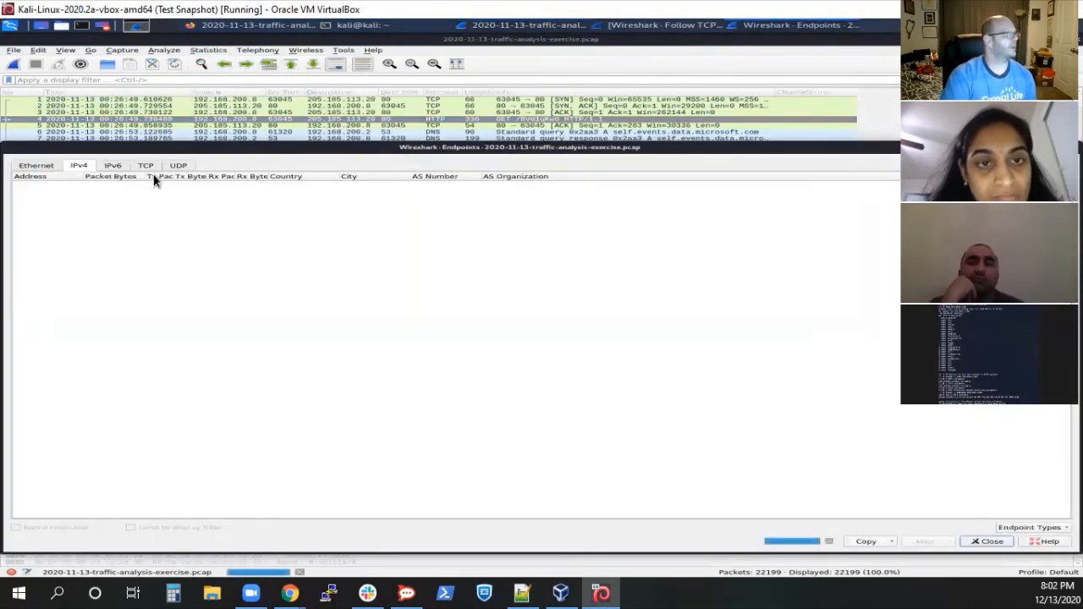
{"action": "left_click", "coordinate": [45, 176]}
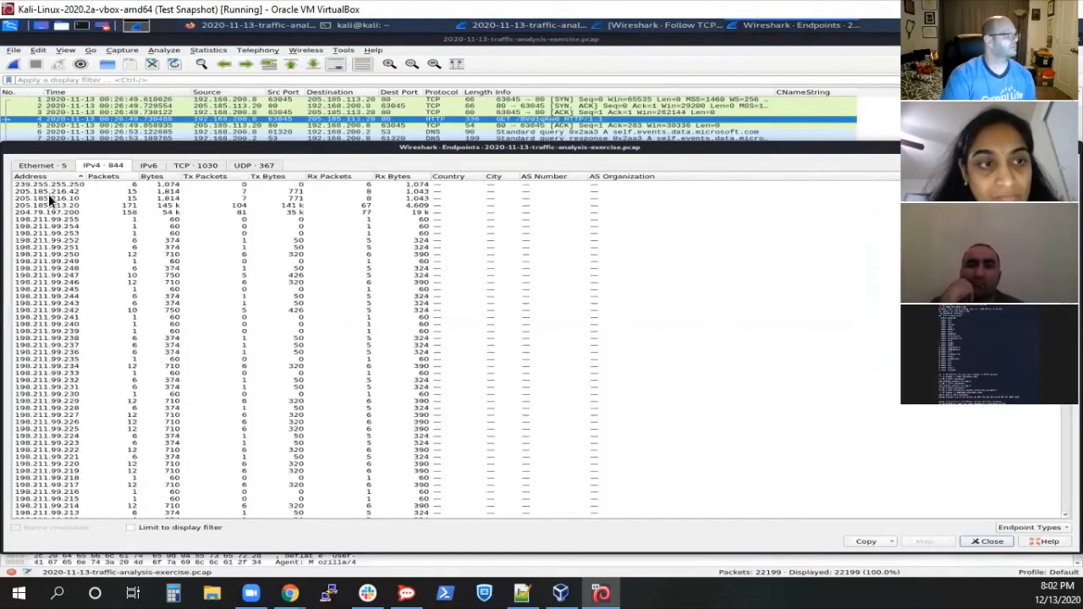
{"action": "left_click", "coordinate": [48, 203]}
{"action": "right_click", "coordinate": [48, 204]}
{"action": "mouse_move", "coordinate": [100, 209]}
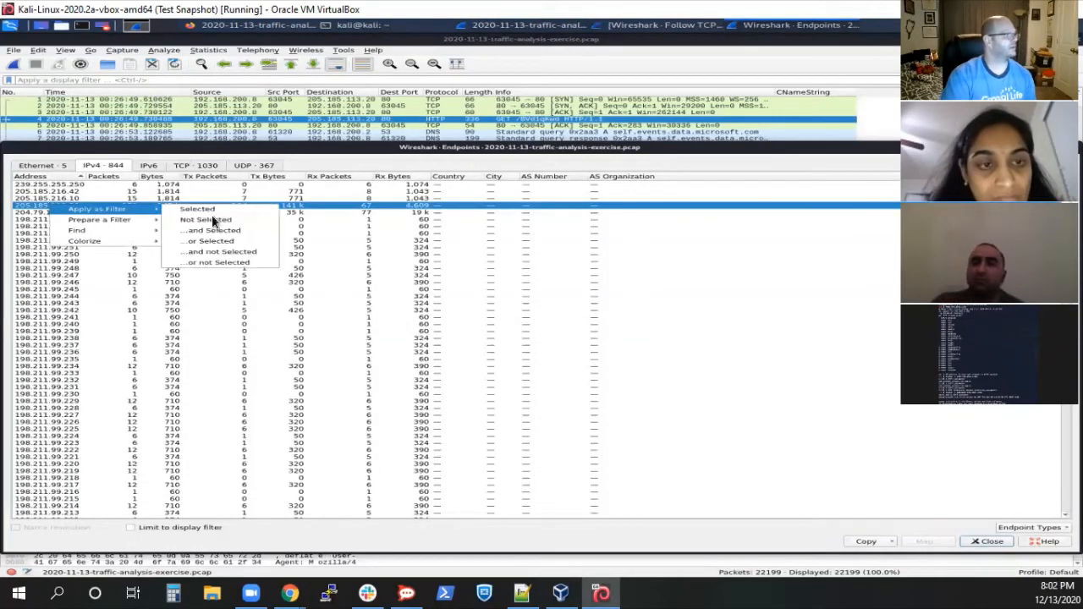
{"action": "left_click", "coordinate": [202, 209]}
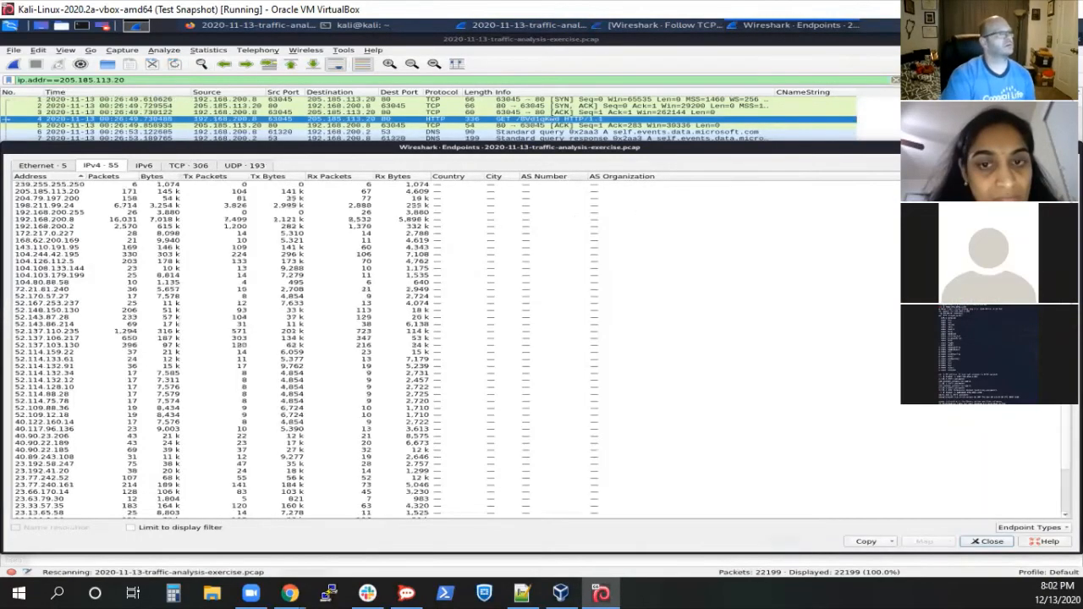
{"action": "left_click", "coordinate": [987, 541]}
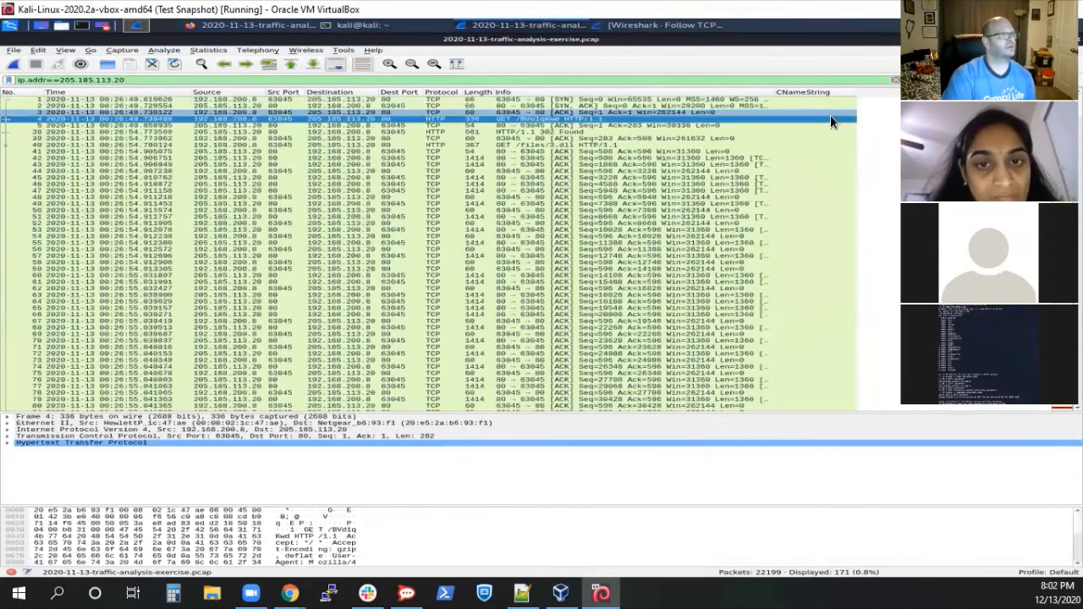
Sort the packets filtered to 205.185.113.20 by the CNameString column.
{"action": "left_click", "coordinate": [810, 92]}
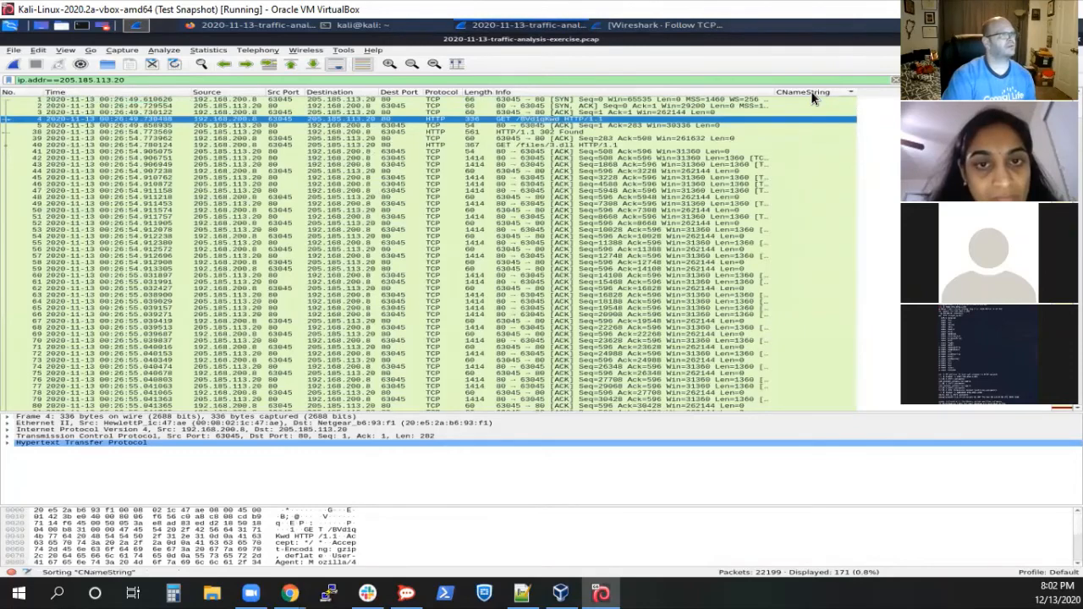
{"action": "left_click", "coordinate": [810, 93]}
{"action": "left_click", "coordinate": [810, 93]}
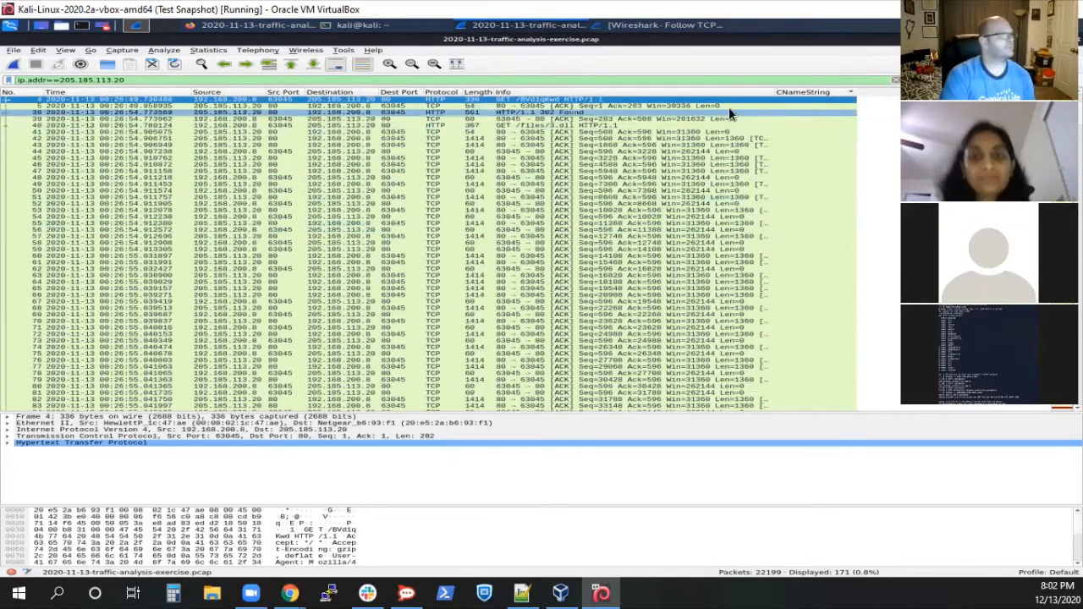
Clear the display filter and sort the whole capture by CNameString so that packets with a Kerberos account or host name come first.
{"action": "left_click", "coordinate": [895, 79]}
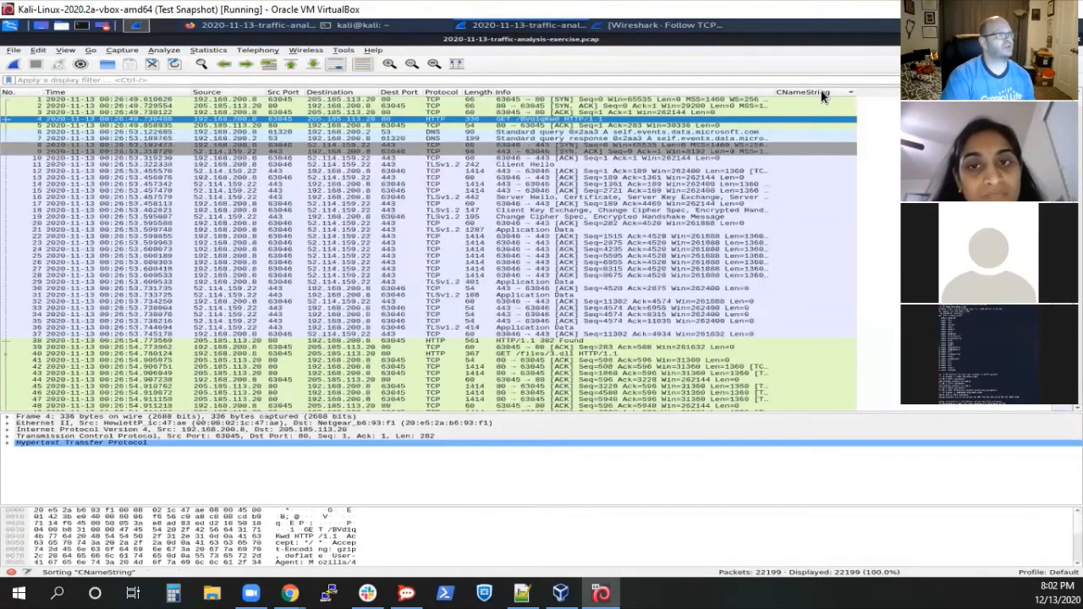
{"action": "left_click", "coordinate": [821, 95]}
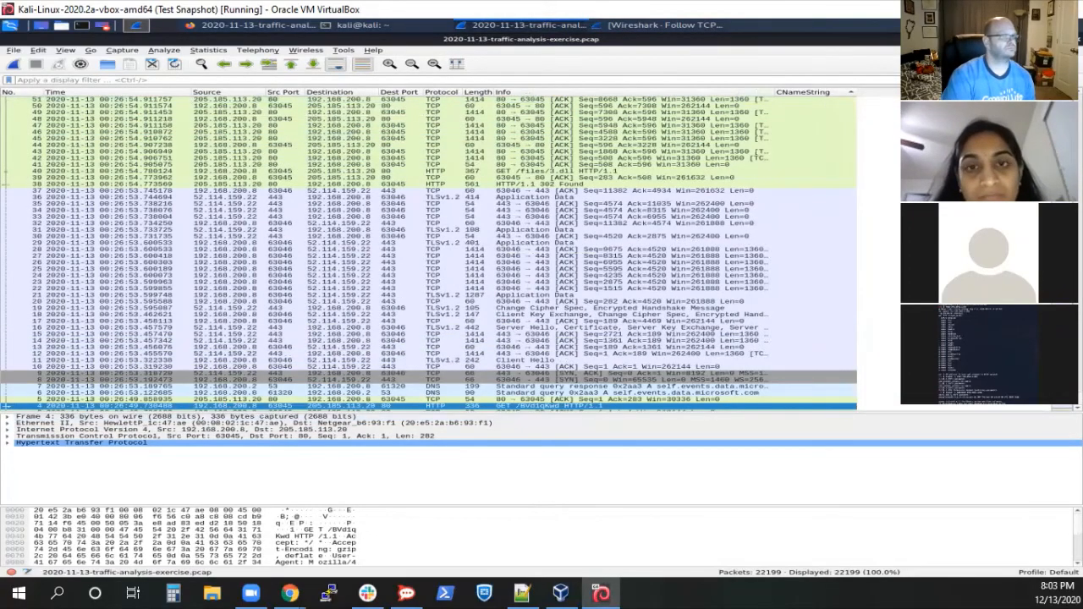
{"action": "left_click_drag", "start_coordinate": [1076, 398], "coordinate": [1076, 101]}
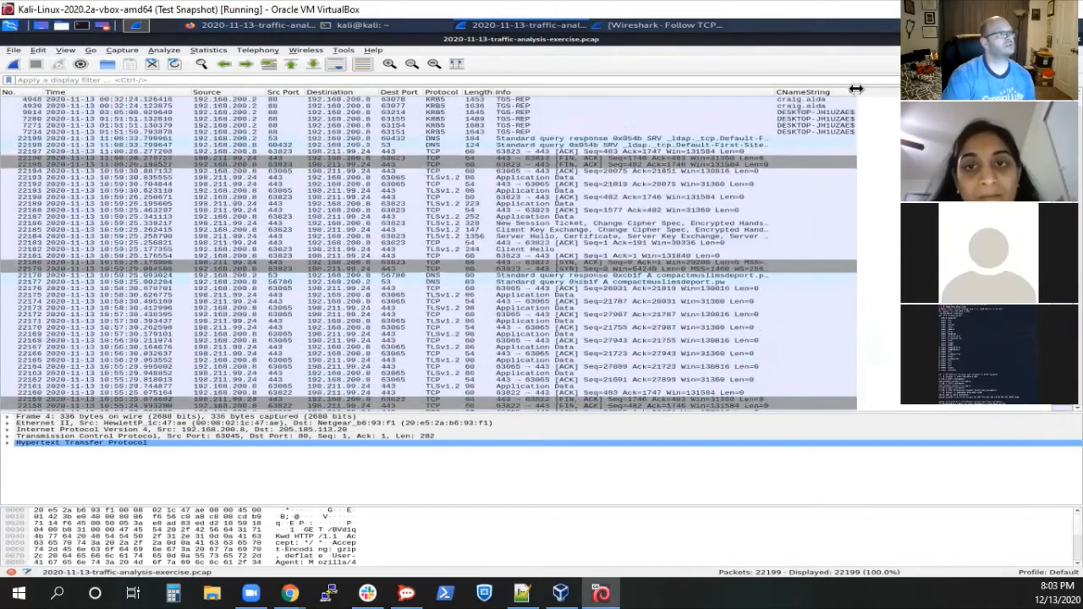
With the CNameString column widened, select Kerberos TGS-REP packet 7234 and switch to the Notepad++ notes.
{"action": "left_click_drag", "start_coordinate": [856, 88], "coordinate": [902, 88]}
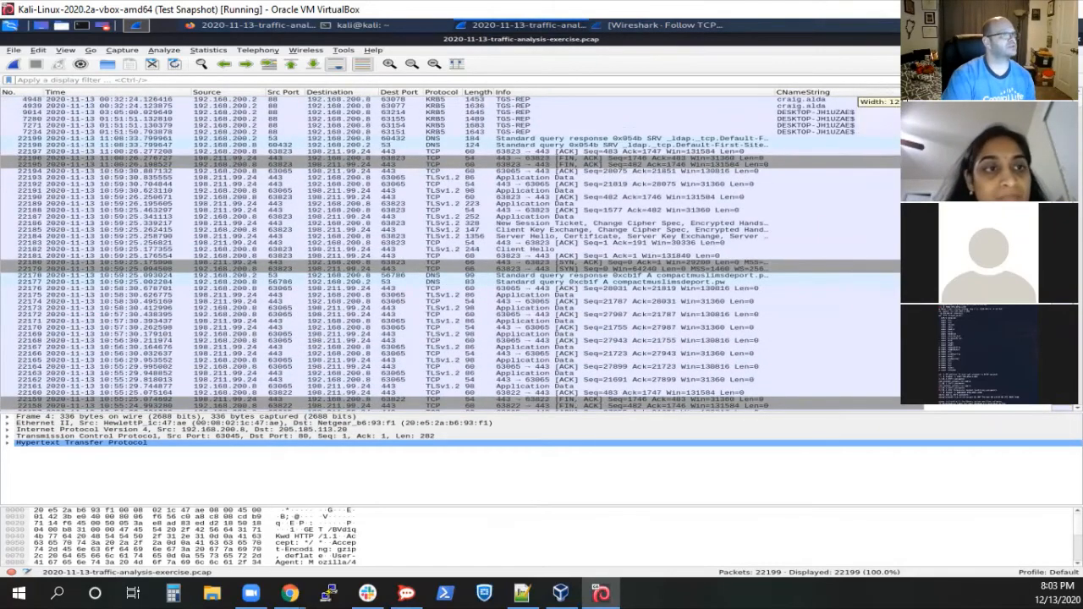
{"action": "left_click", "coordinate": [362, 131]}
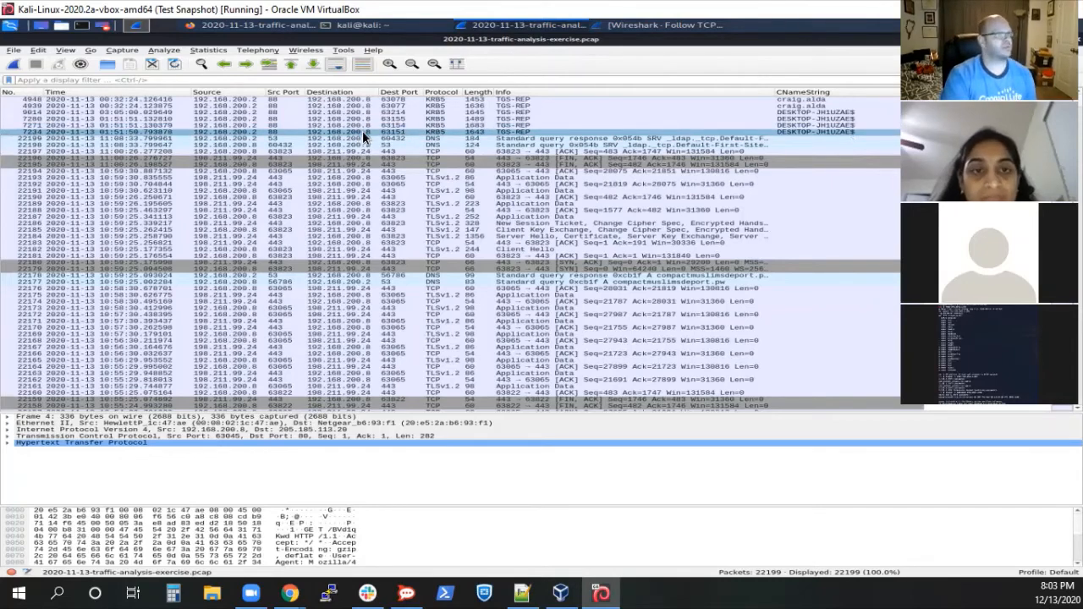
{"action": "right_click", "coordinate": [805, 131]}
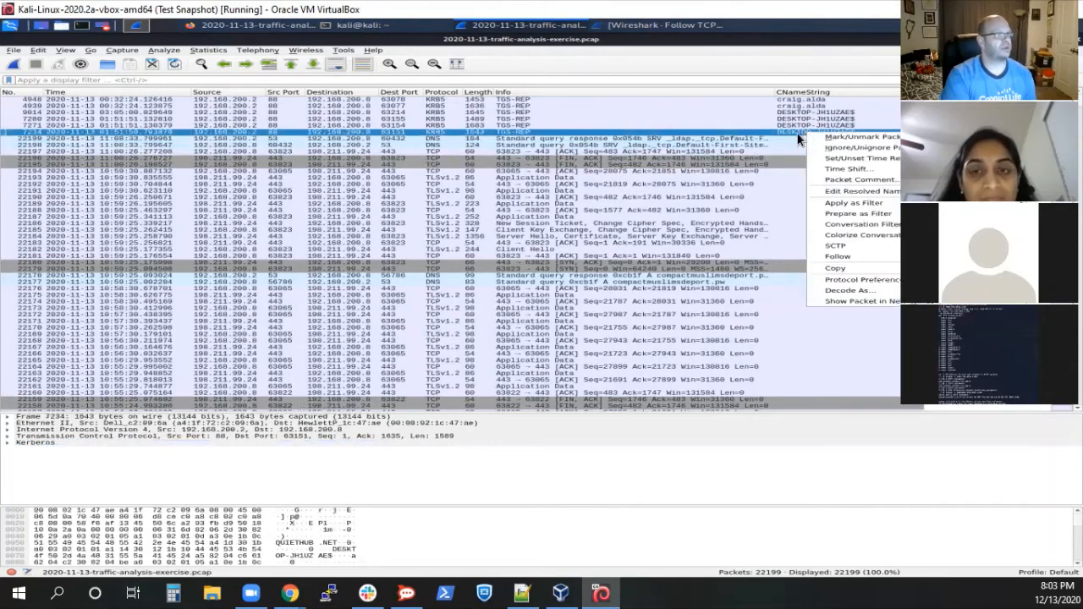
{"action": "left_click", "coordinate": [789, 131]}
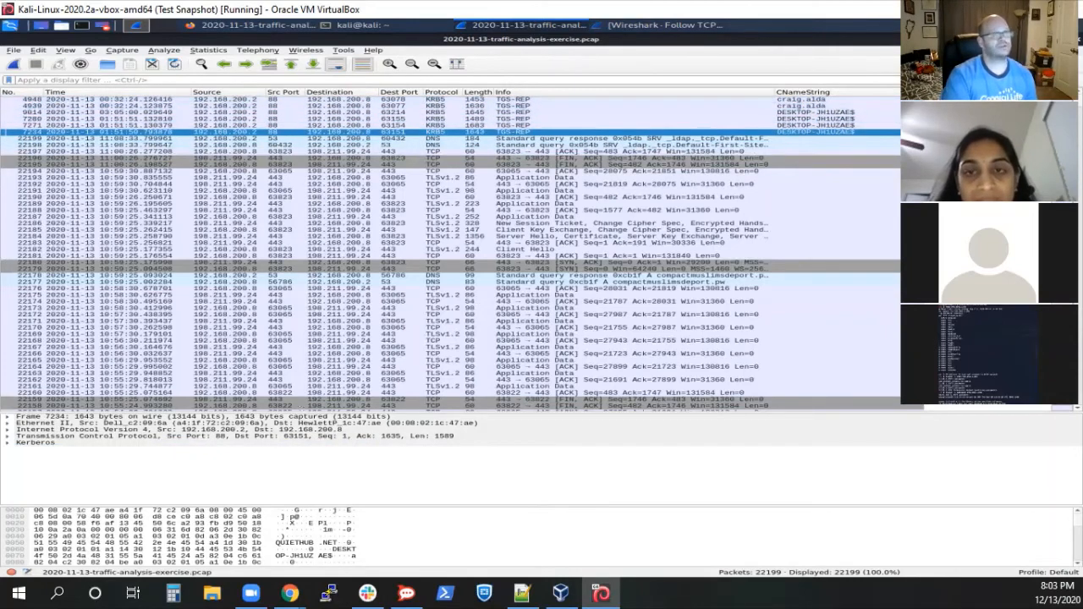
{"action": "key", "text": "alt+Tab"}
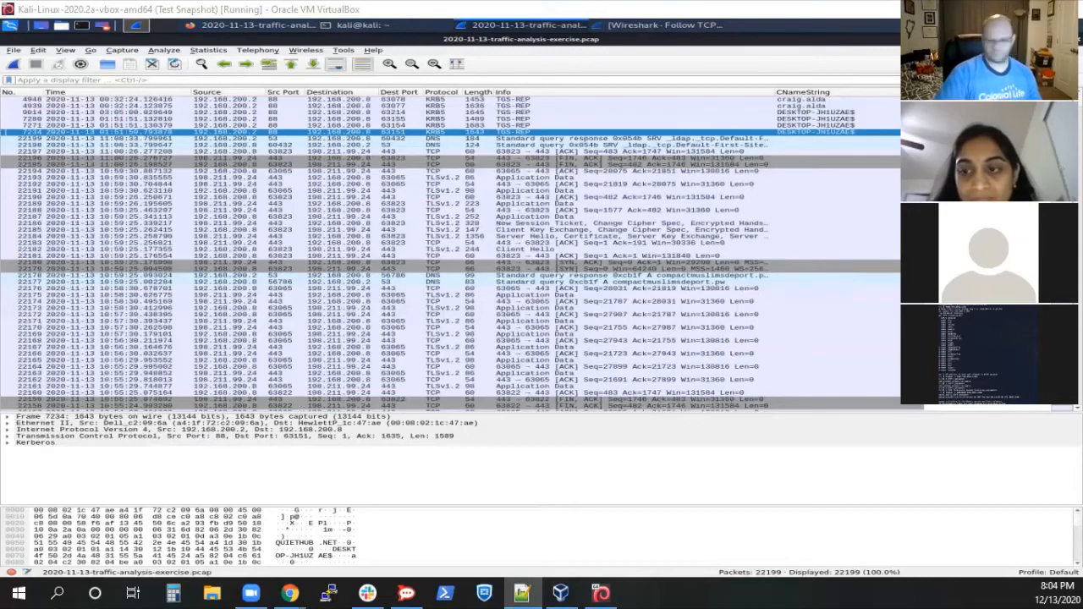
In the details of packet 7234, expand Kerberos, tgs-rep, cname and cname-string, and select the CNameString entry.
{"action": "left_click", "coordinate": [7, 443]}
{"action": "left_click", "coordinate": [23, 457]}
{"action": "left_click", "coordinate": [21, 457]}
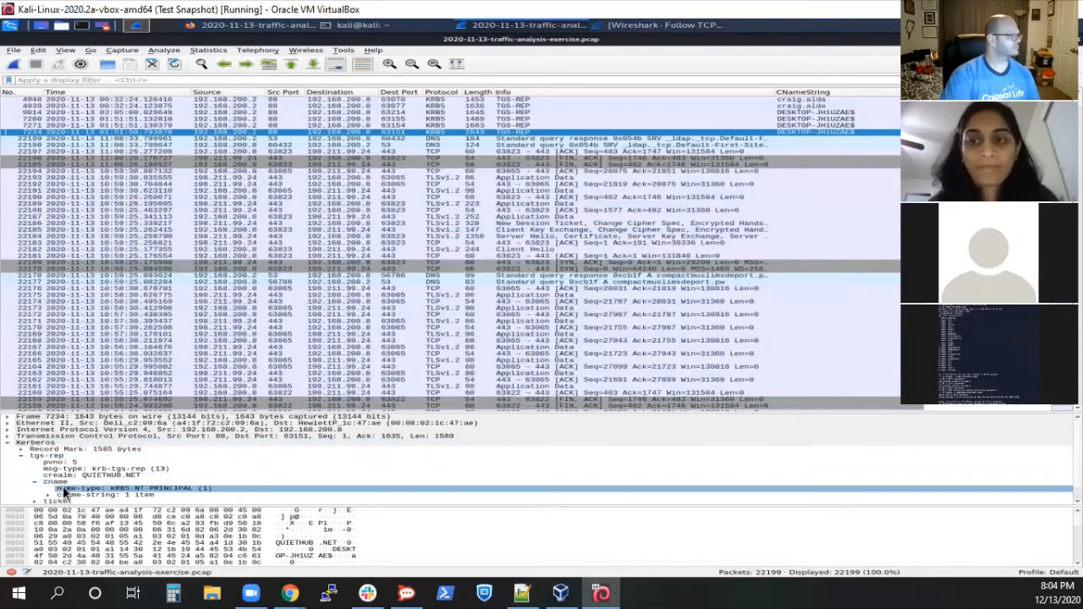
{"action": "double_click", "coordinate": [63, 483]}
{"action": "left_click", "coordinate": [79, 496]}
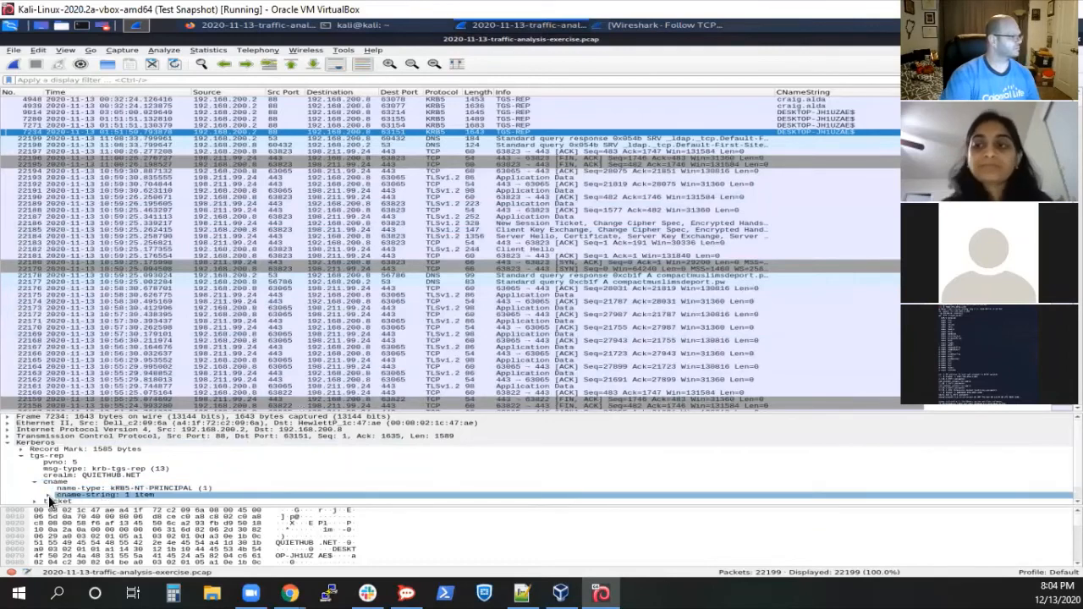
{"action": "left_click", "coordinate": [46, 495]}
{"action": "left_click", "coordinate": [177, 480]}
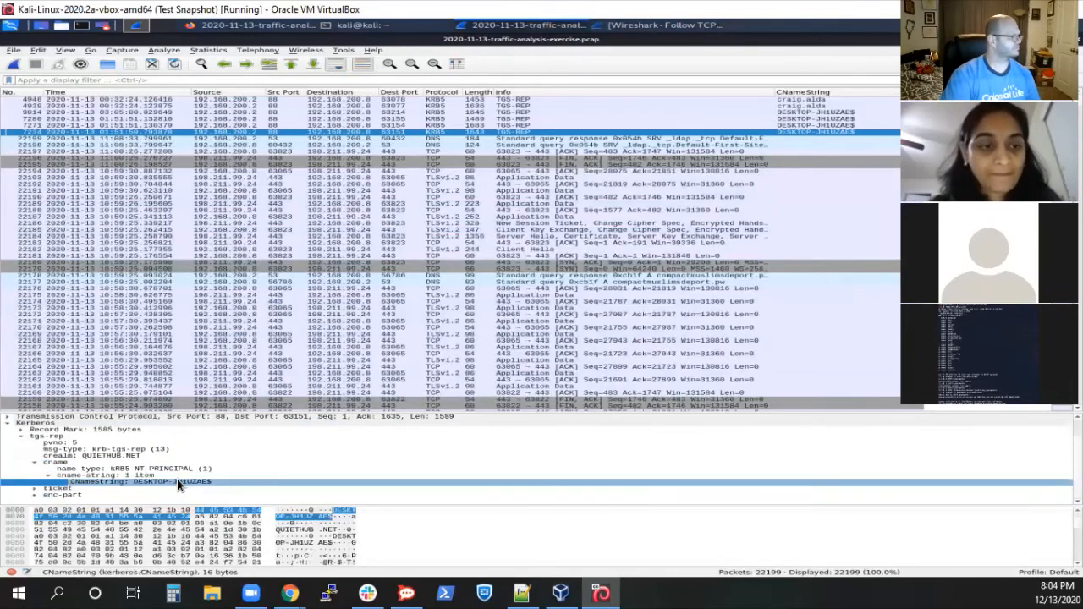
Copy the description of the CNameString entry from the packet details and switch to the Notepad++ notes.
{"action": "right_click", "coordinate": [177, 478]}
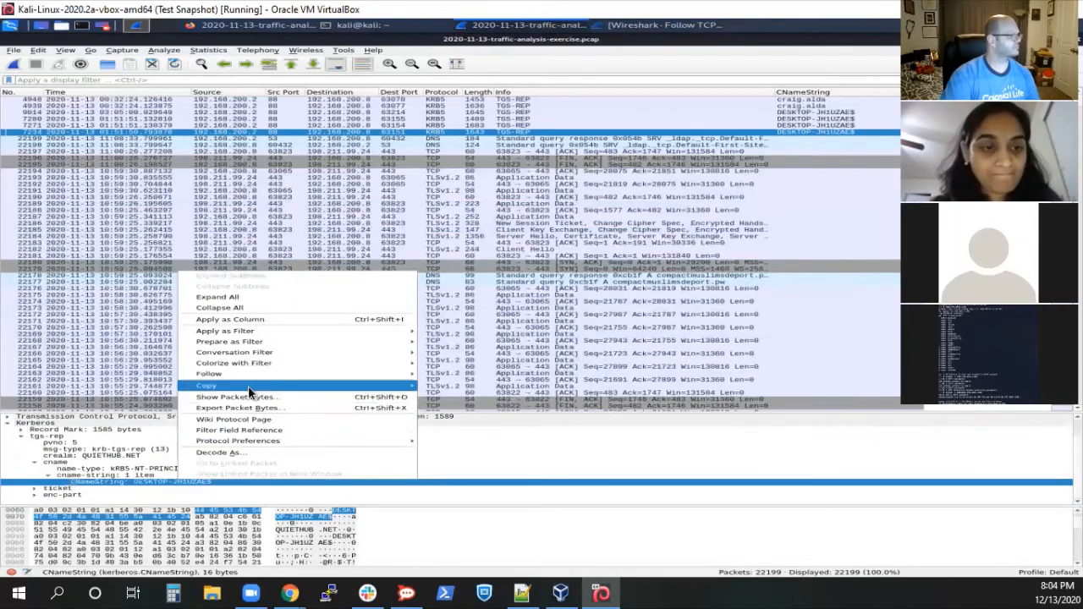
{"action": "mouse_move", "coordinate": [293, 392]}
{"action": "left_click", "coordinate": [506, 389]}
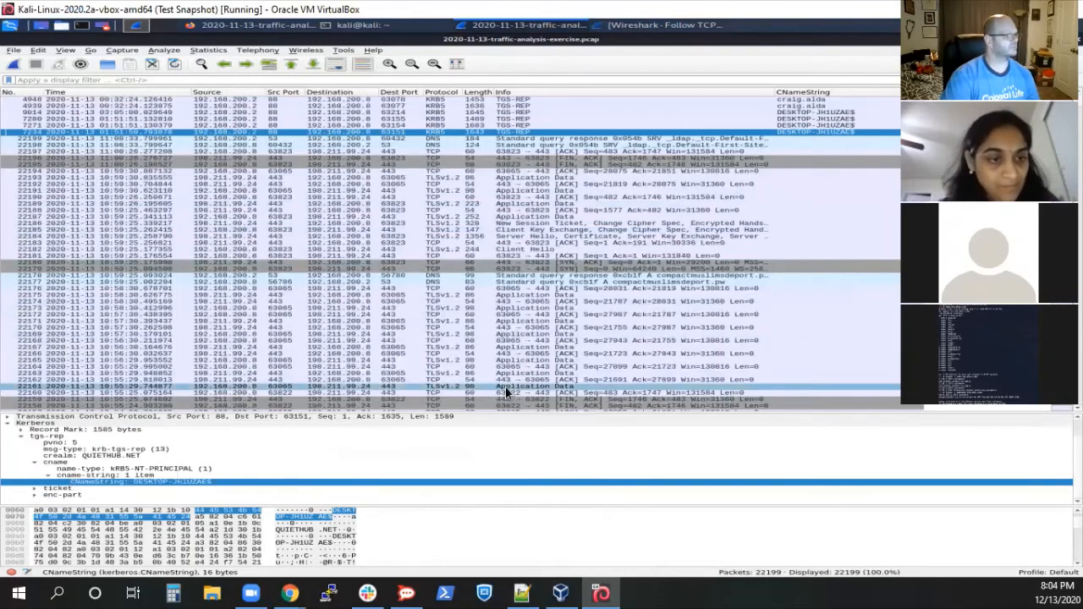
{"action": "key", "text": "alt+Tab"}
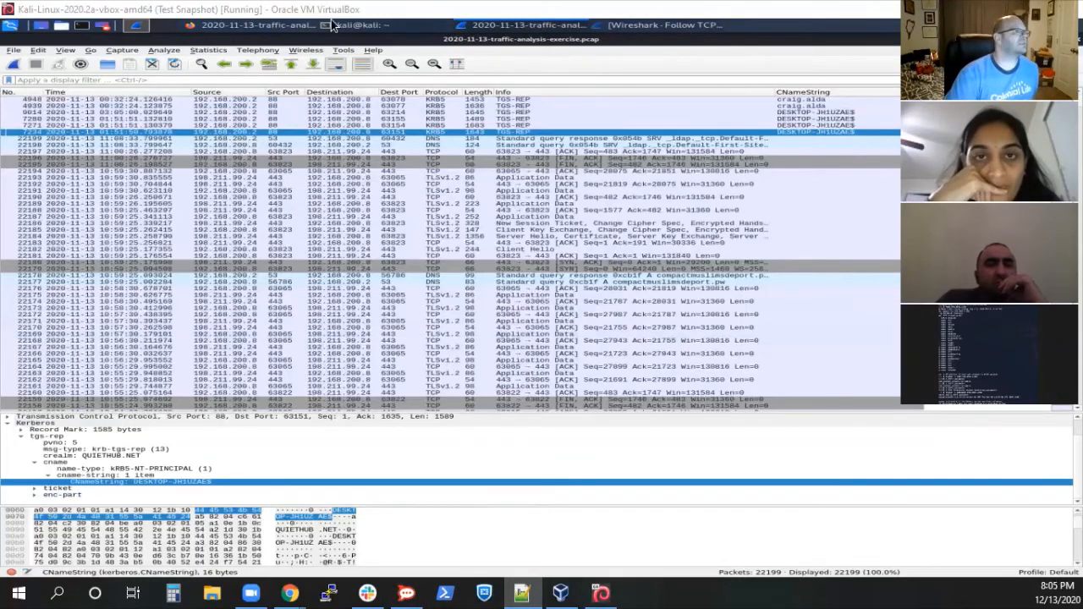
Check the source and destination IPs in the Firefox alert image, and return to the Wireshark capture and the notes.
{"action": "left_click", "coordinate": [271, 29]}
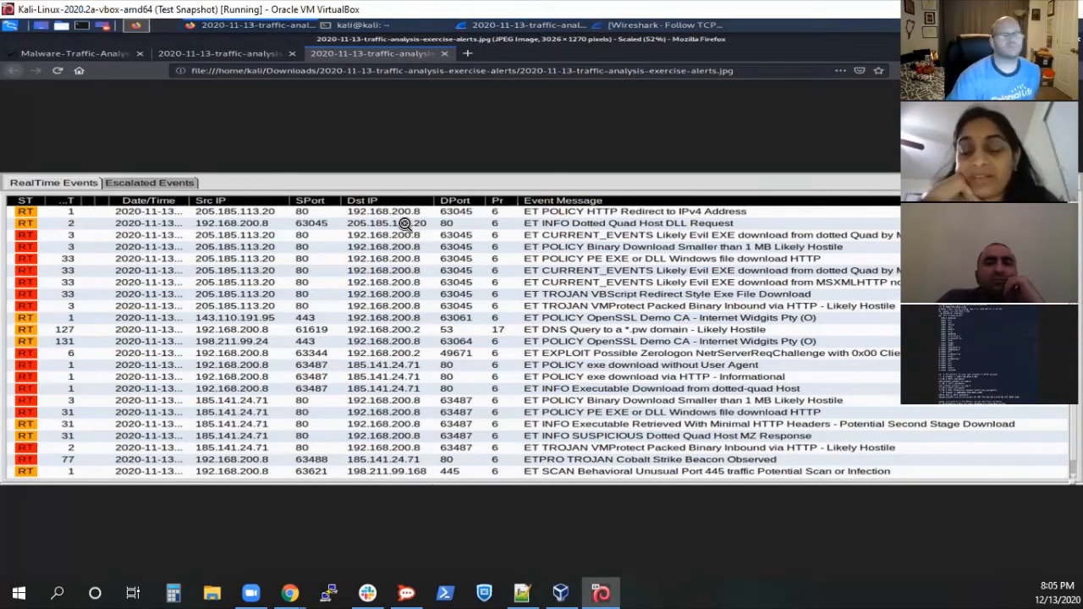
{"action": "left_click", "coordinate": [530, 28]}
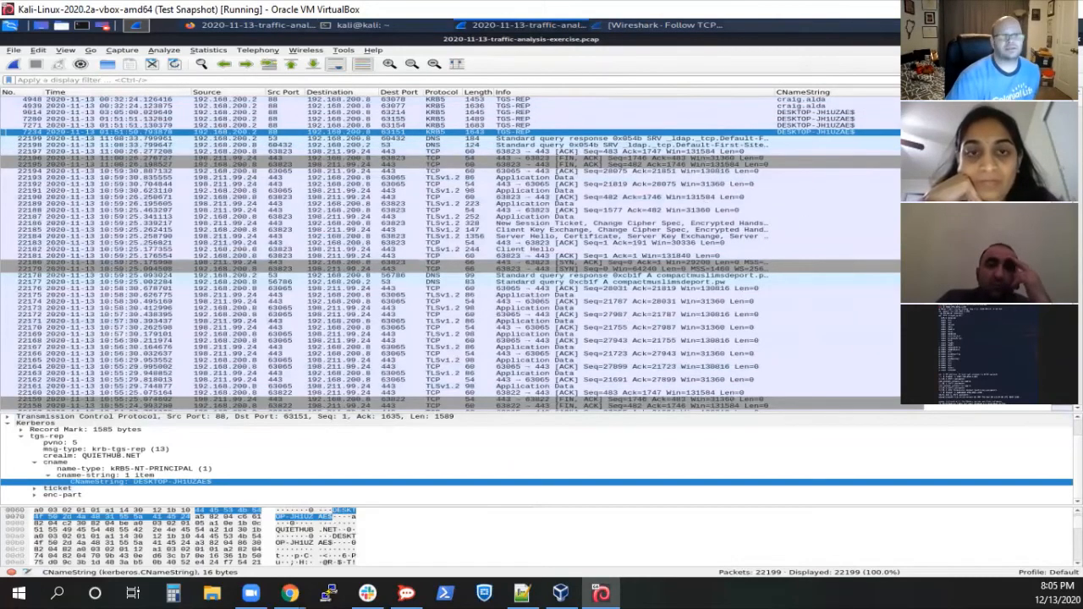
{"action": "key", "text": "alt+Tab"}
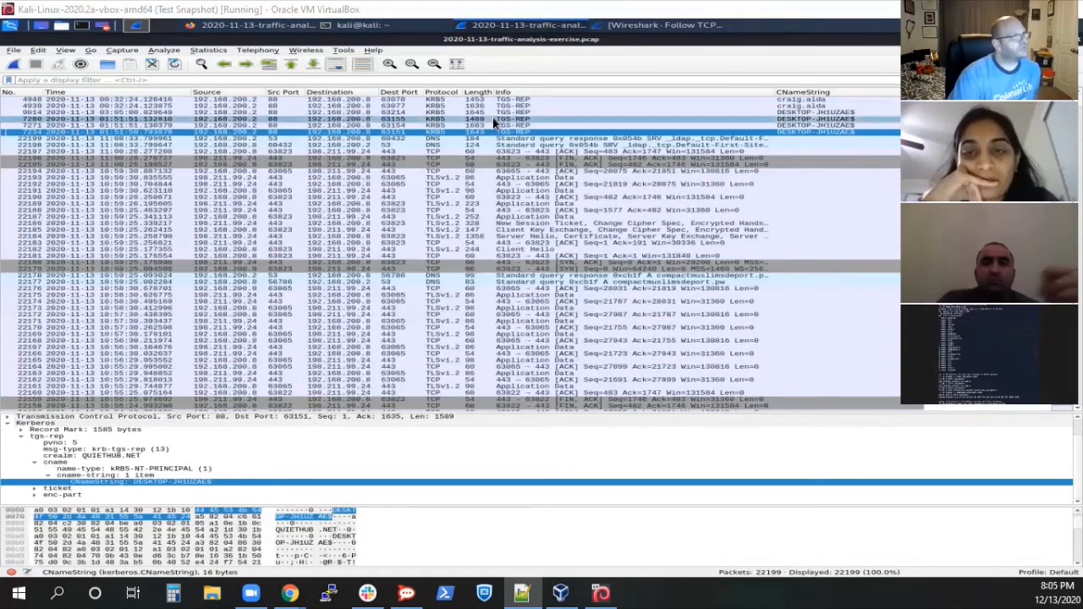
Compare the Notepad++ notes with the alert image in Firefox by shrinking and moving the notes window, and minimize the notes.
{"action": "left_click", "coordinate": [239, 27]}
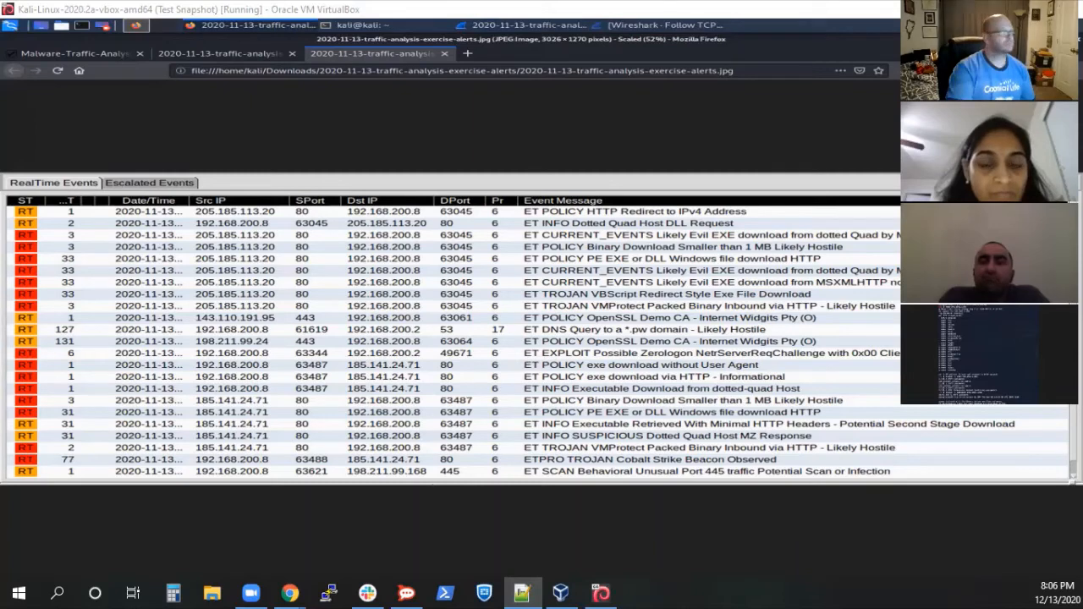
{"action": "left_click_drag", "start_coordinate": [1082, 91], "coordinate": [459, 95]}
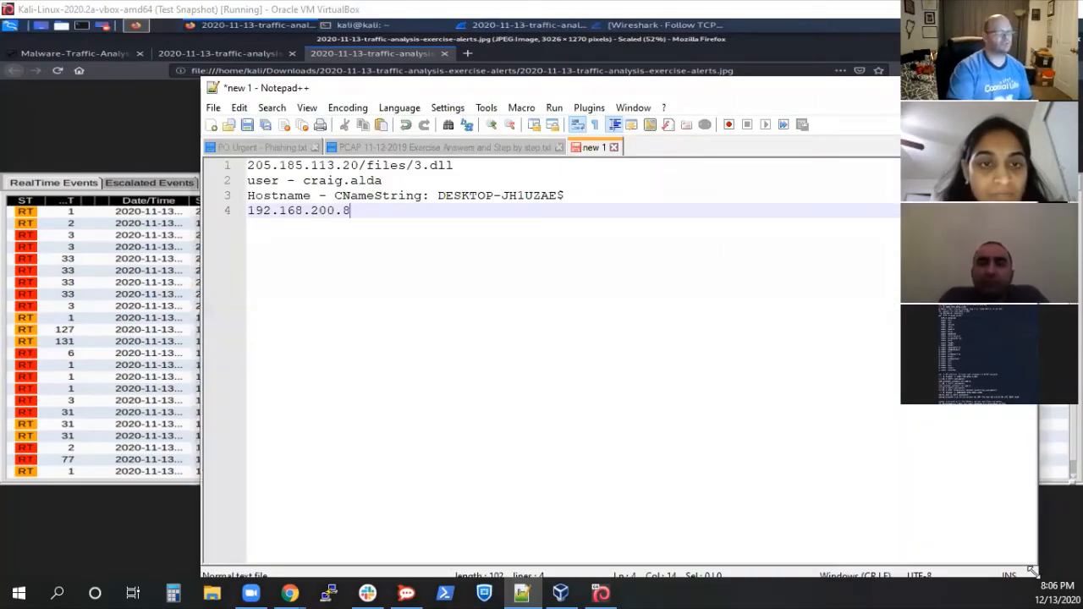
{"action": "left_click_drag", "start_coordinate": [1032, 572], "coordinate": [810, 356]}
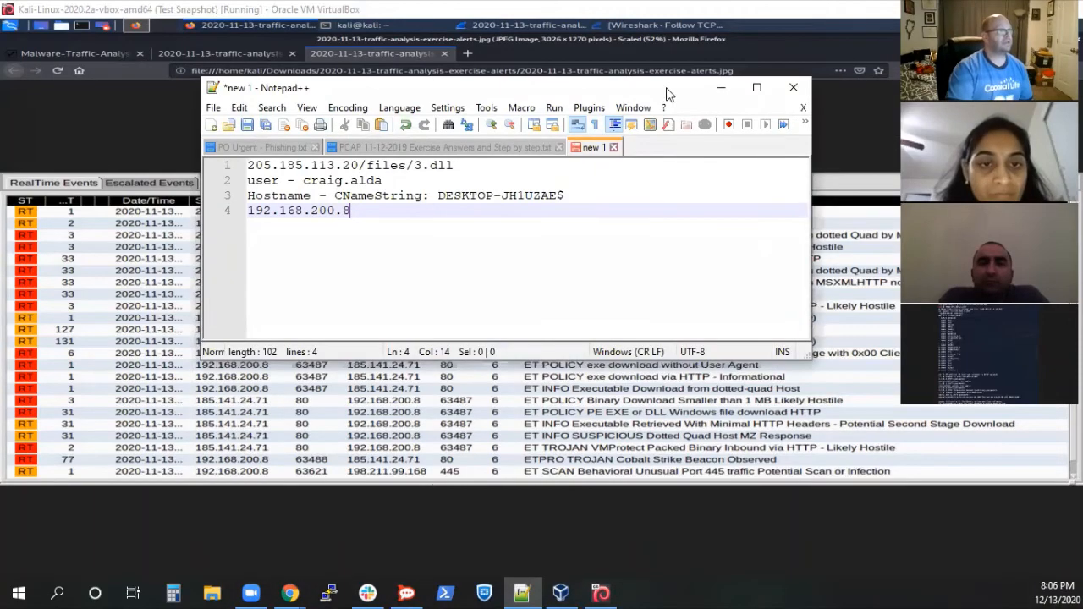
{"action": "left_click_drag", "start_coordinate": [677, 96], "coordinate": [749, 170]}
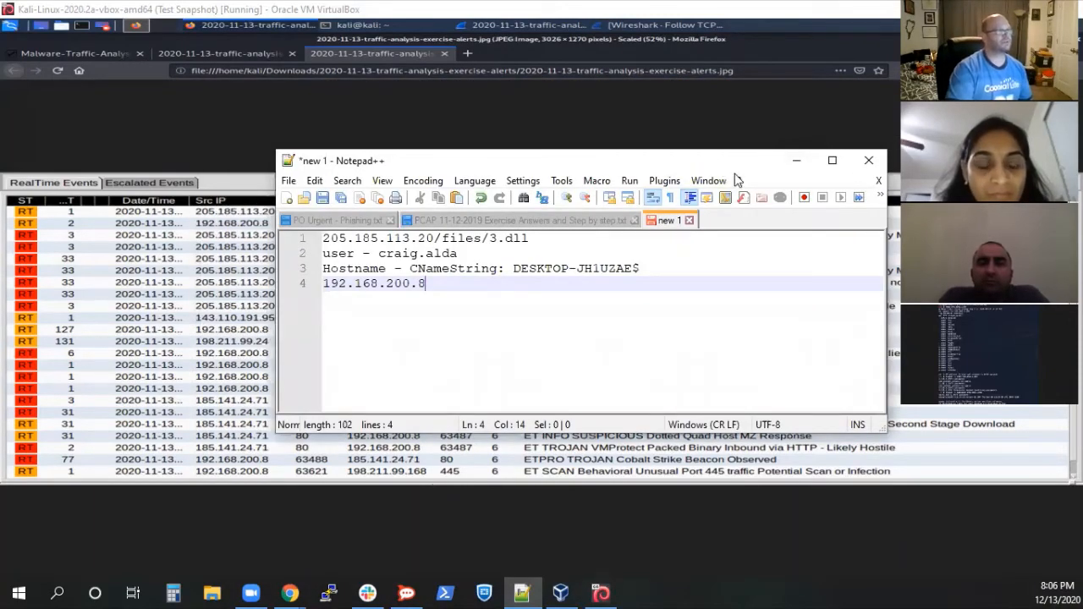
{"action": "left_click_drag", "start_coordinate": [717, 161], "coordinate": [809, 256]}
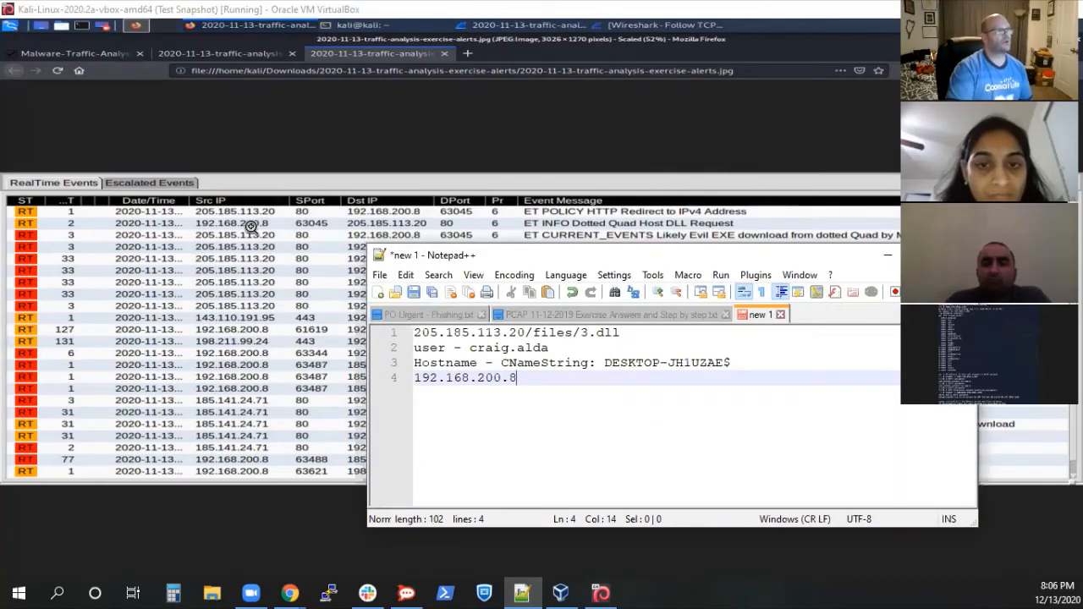
{"action": "left_click", "coordinate": [887, 255]}
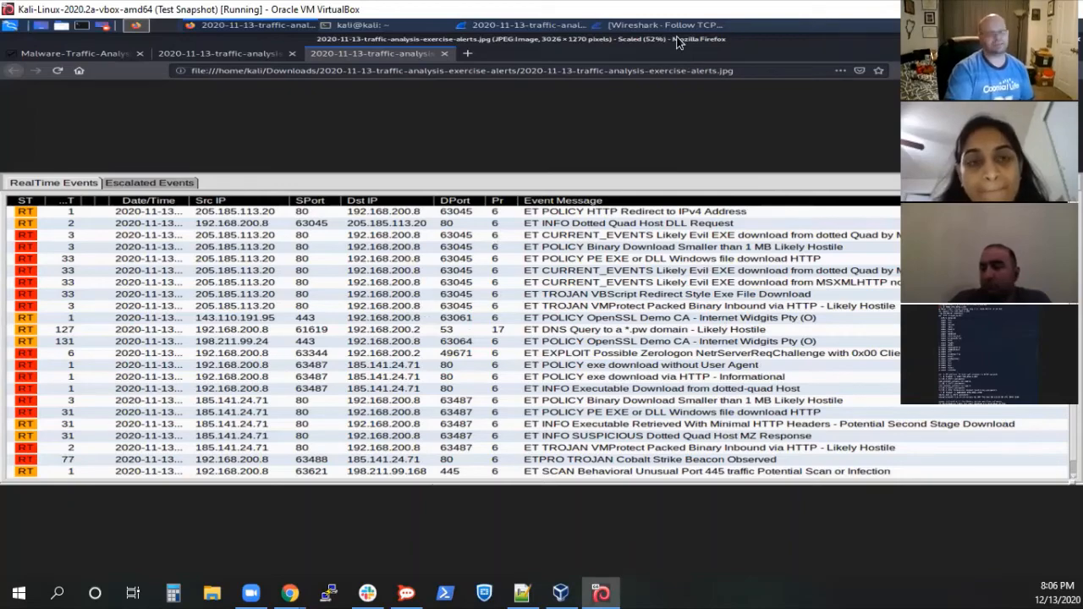
Return to the Wireshark capture and open its endpoint statistics.
{"action": "left_click", "coordinate": [524, 26]}
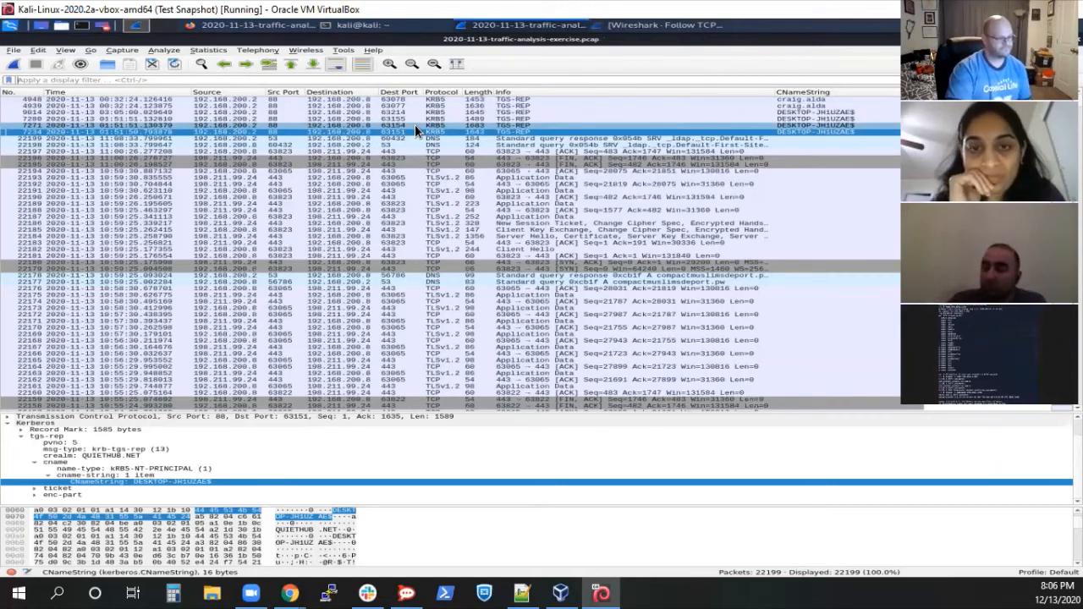
{"action": "left_click", "coordinate": [213, 50]}
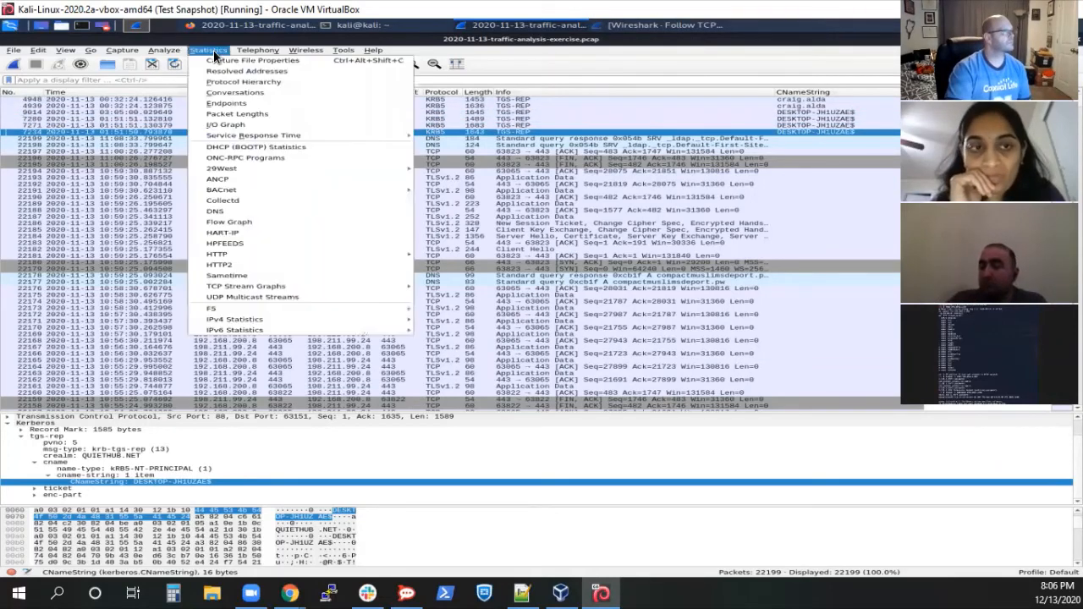
{"action": "left_click", "coordinate": [227, 102]}
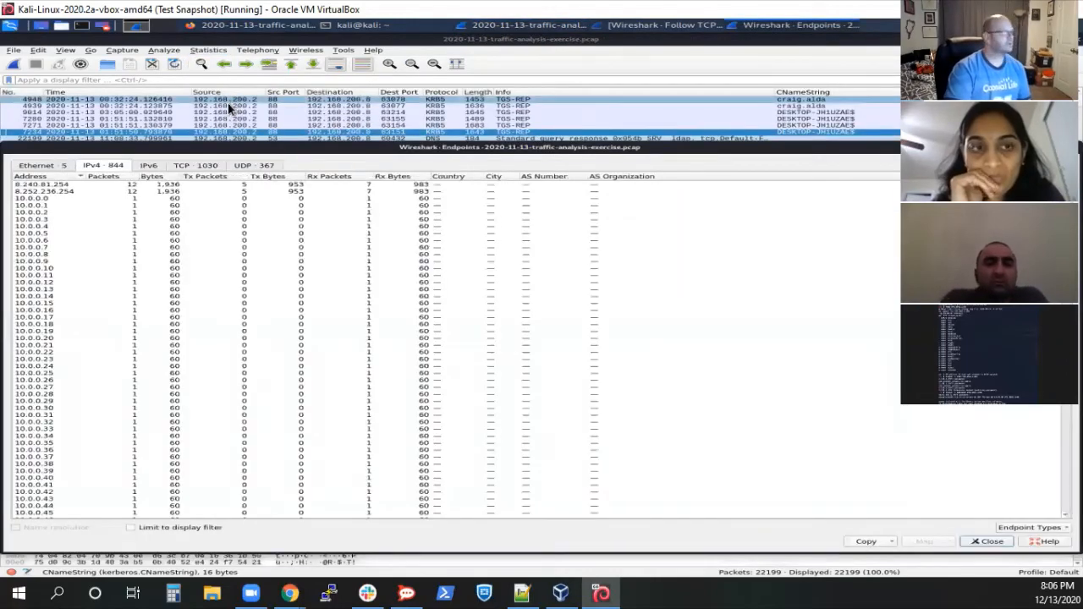
Try the text "This program" as a display filter on the capture, and clear it.
{"action": "left_click", "coordinate": [183, 79]}
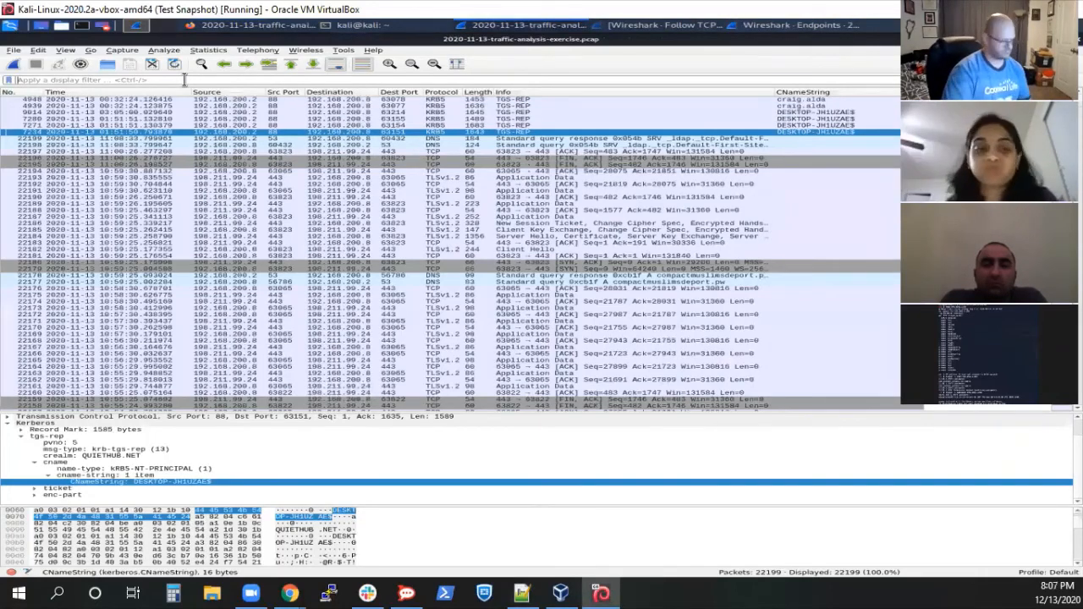
{"action": "left_click", "coordinate": [183, 78]}
{"action": "type", "text": "\"This"}
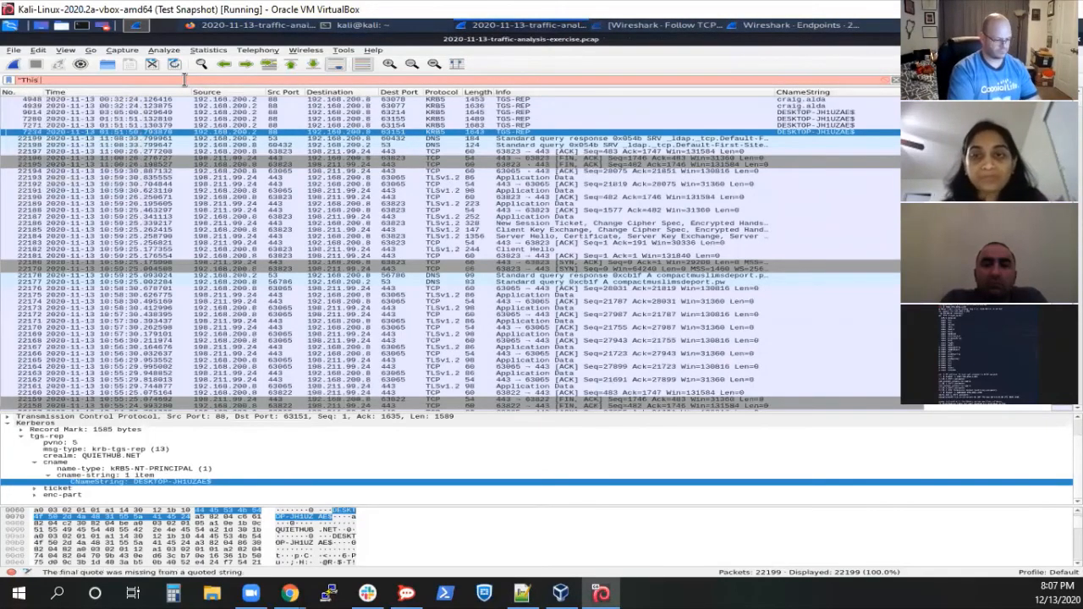
{"action": "type", "text": " program\""}
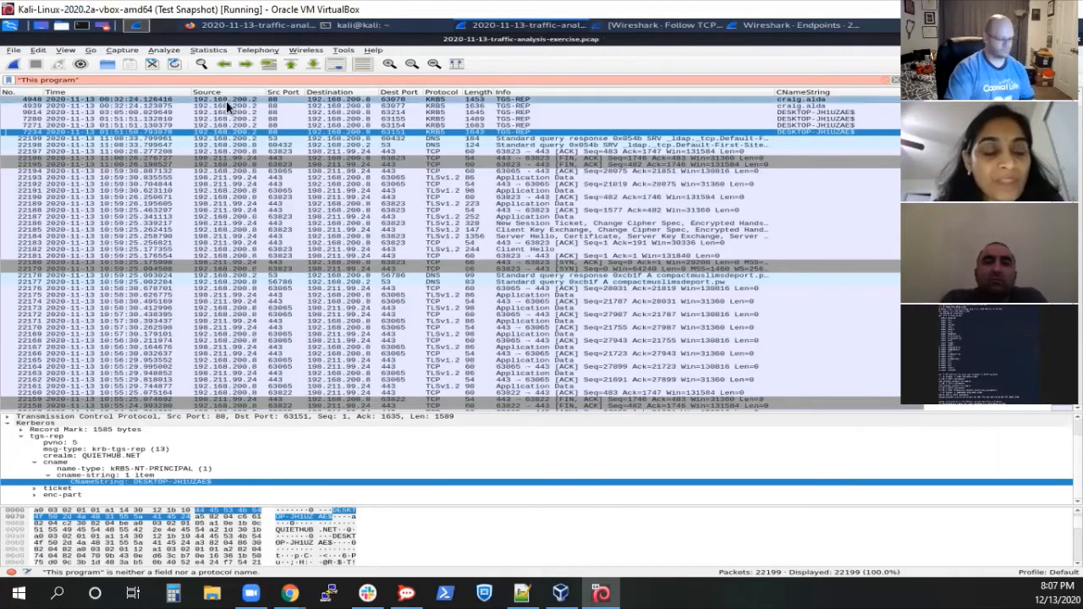
{"action": "left_click_drag", "start_coordinate": [95, 79], "coordinate": [13, 81]}
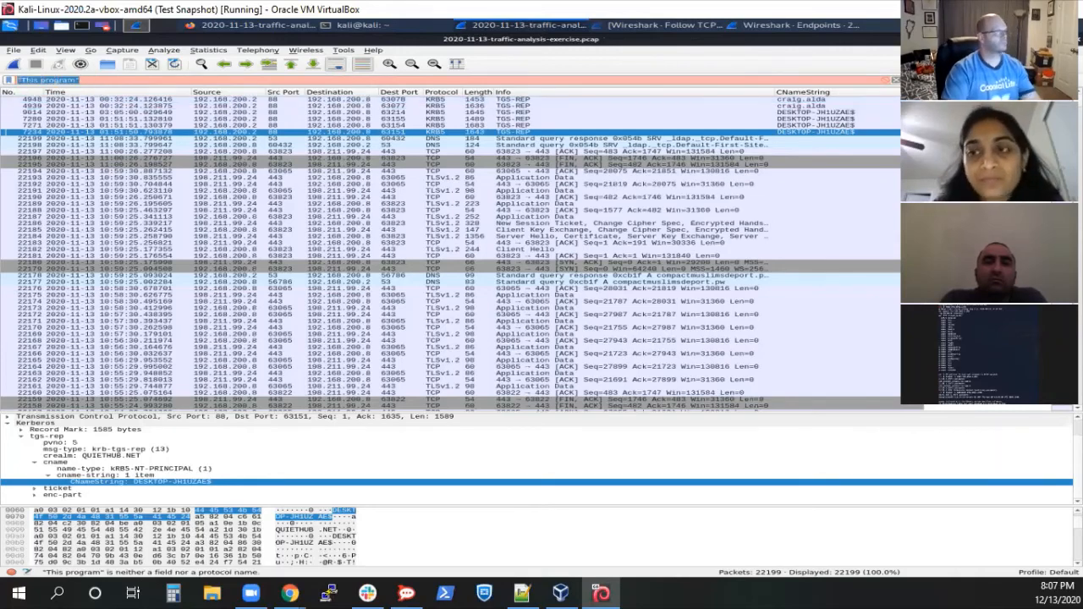
{"action": "key", "text": "BackSpace"}
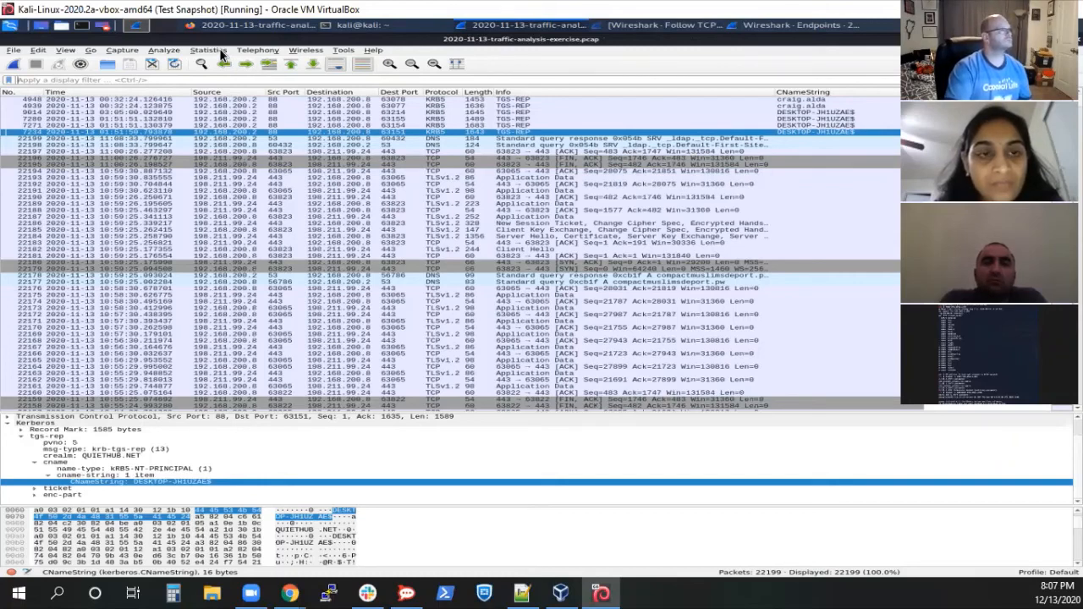
Open the list of exportable HTTP objects, select 3.dll from 205.185.113.20, and move the list clear of the selected packet.
{"action": "left_click", "coordinate": [13, 52]}
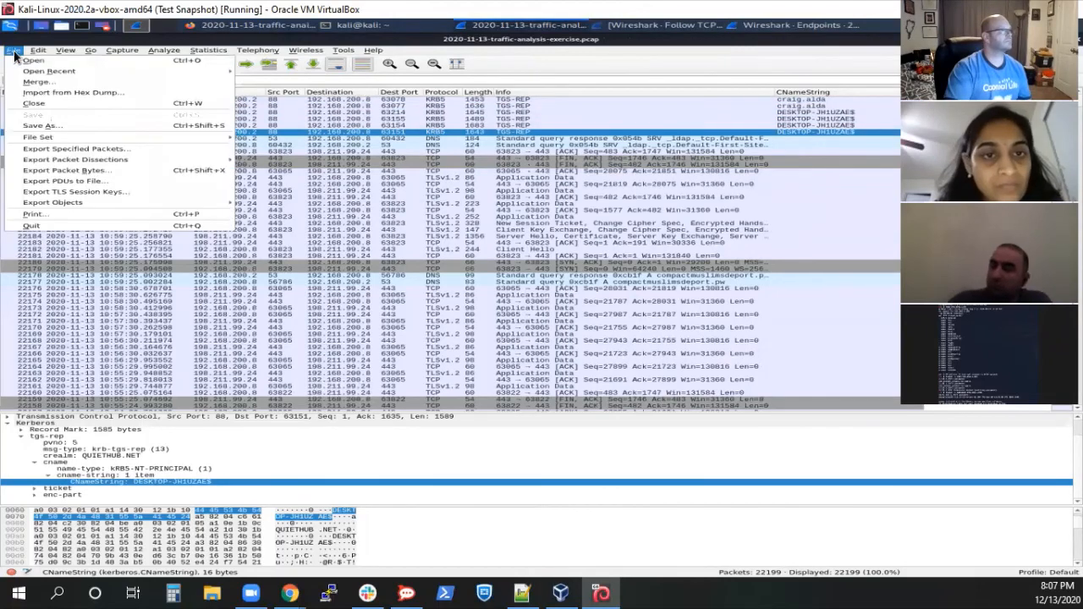
{"action": "mouse_move", "coordinate": [41, 206]}
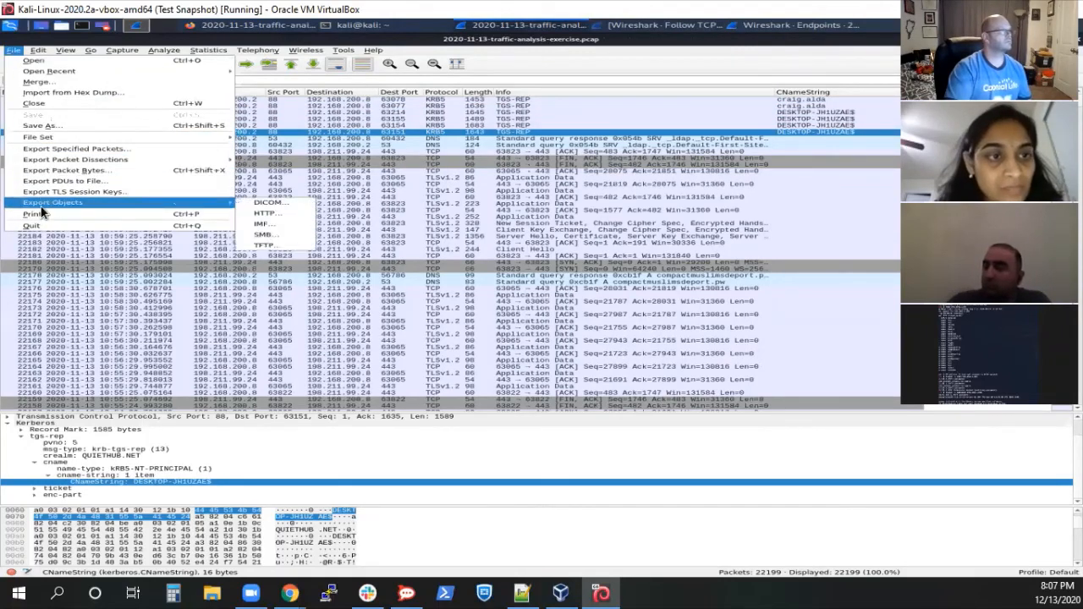
{"action": "left_click", "coordinate": [274, 214]}
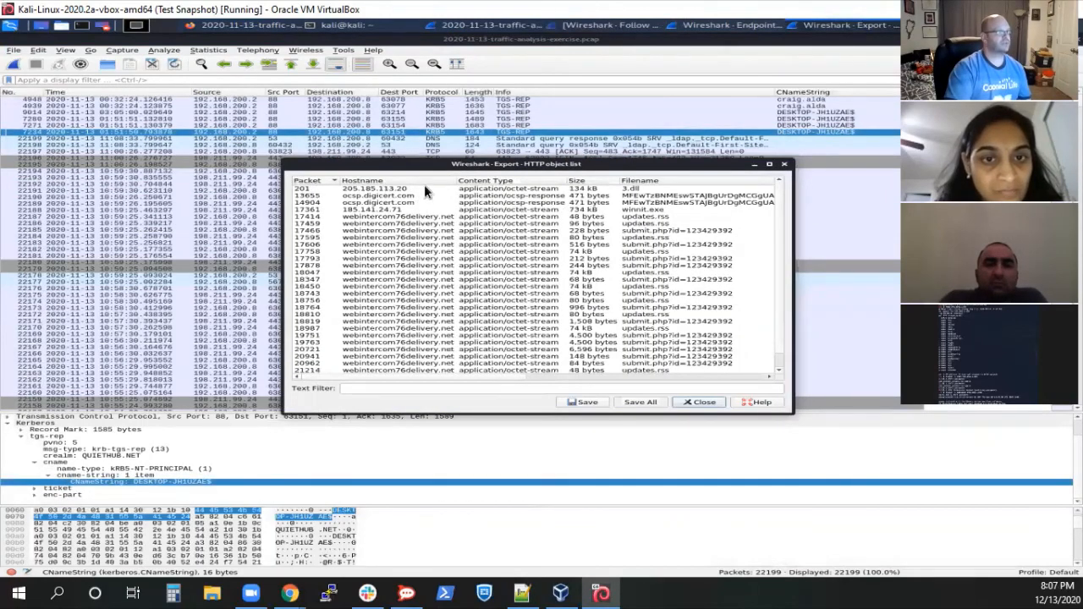
{"action": "left_click", "coordinate": [303, 189]}
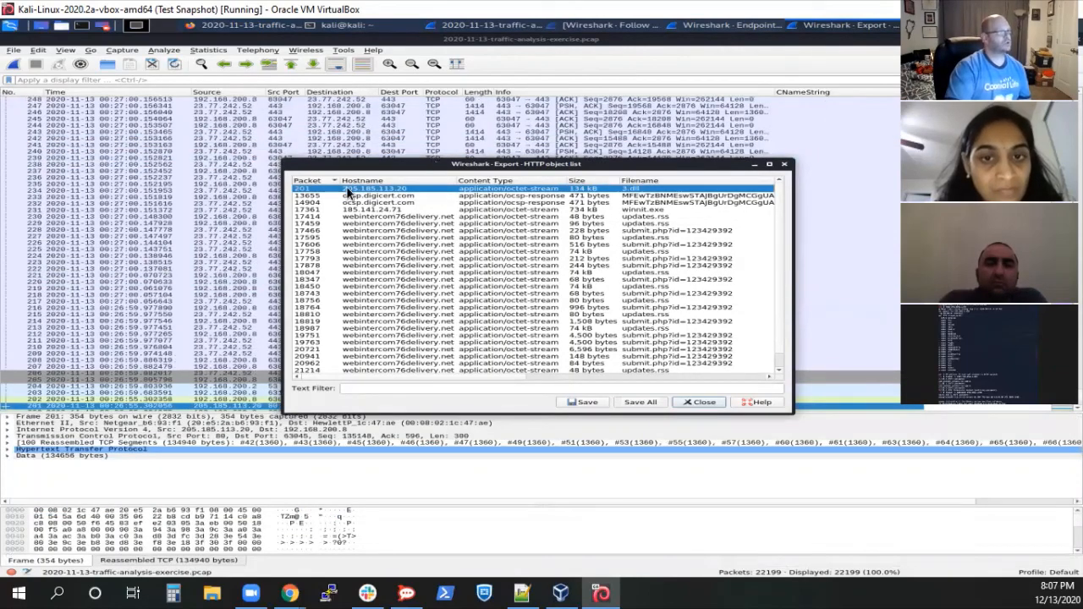
{"action": "left_click_drag", "start_coordinate": [349, 167], "coordinate": [265, 58]}
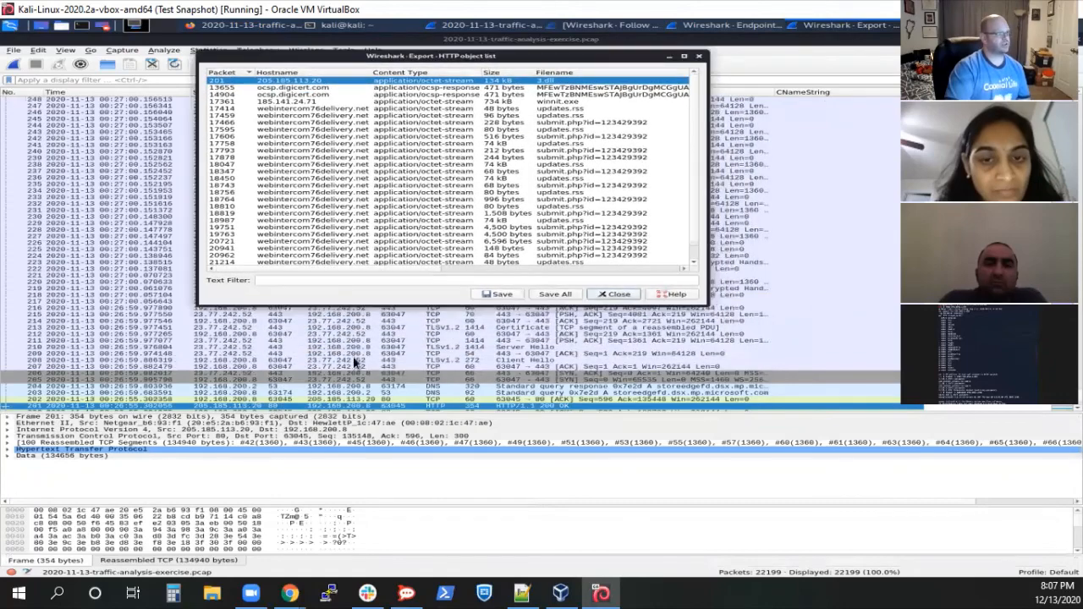